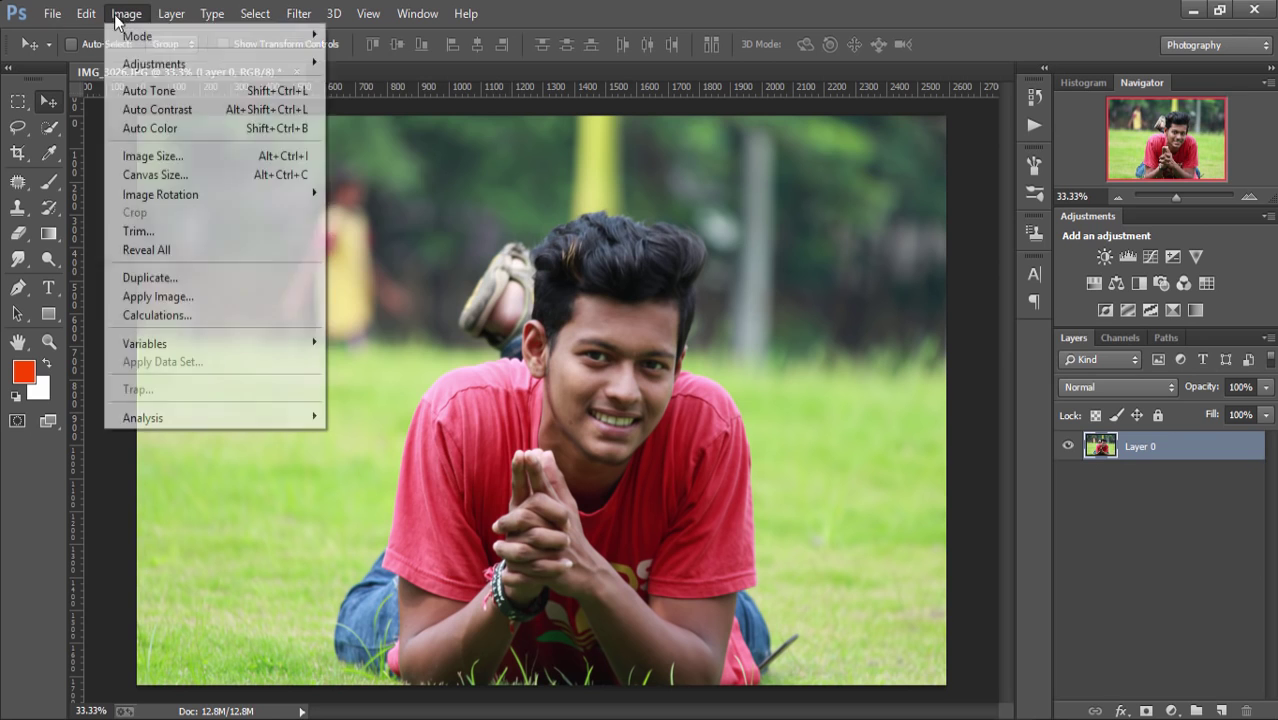
Apply a Shadows/Highlights adjustment to Layer 0 with Shadows at 35% and Highlights at 0%
{"action": "mouse_move", "coordinate": [251, 66]}
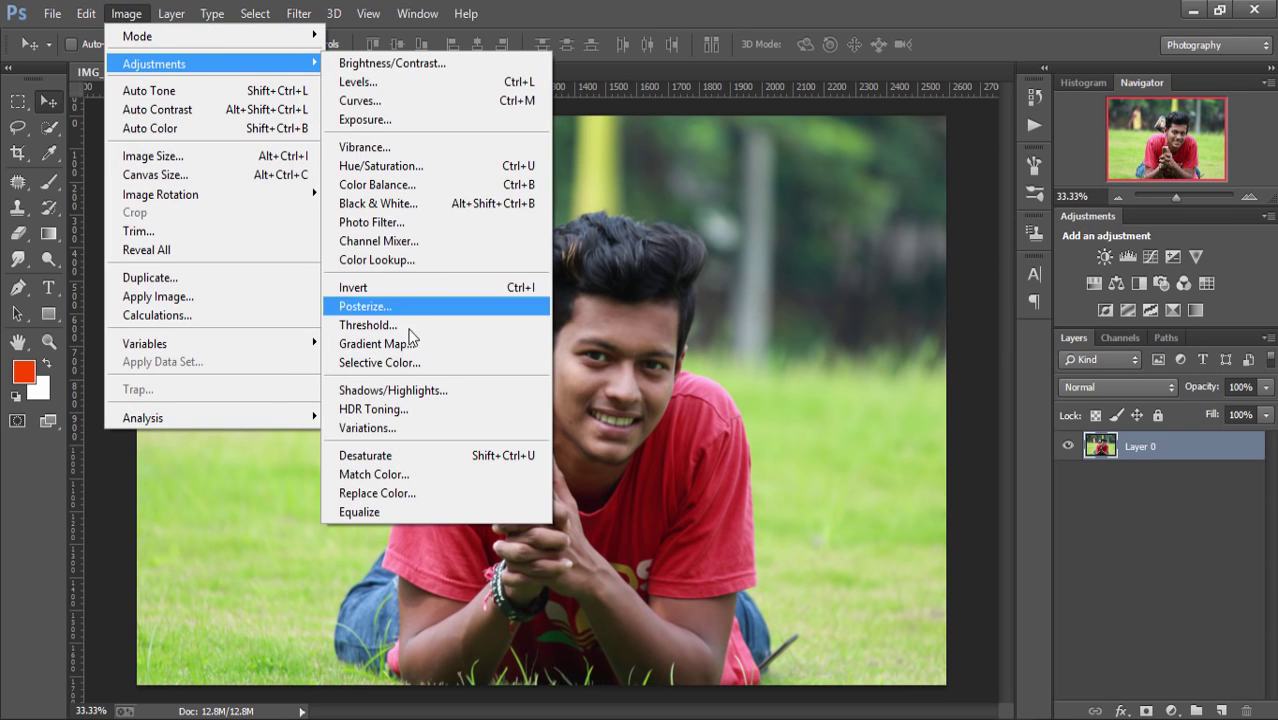
{"action": "left_click", "coordinate": [420, 390]}
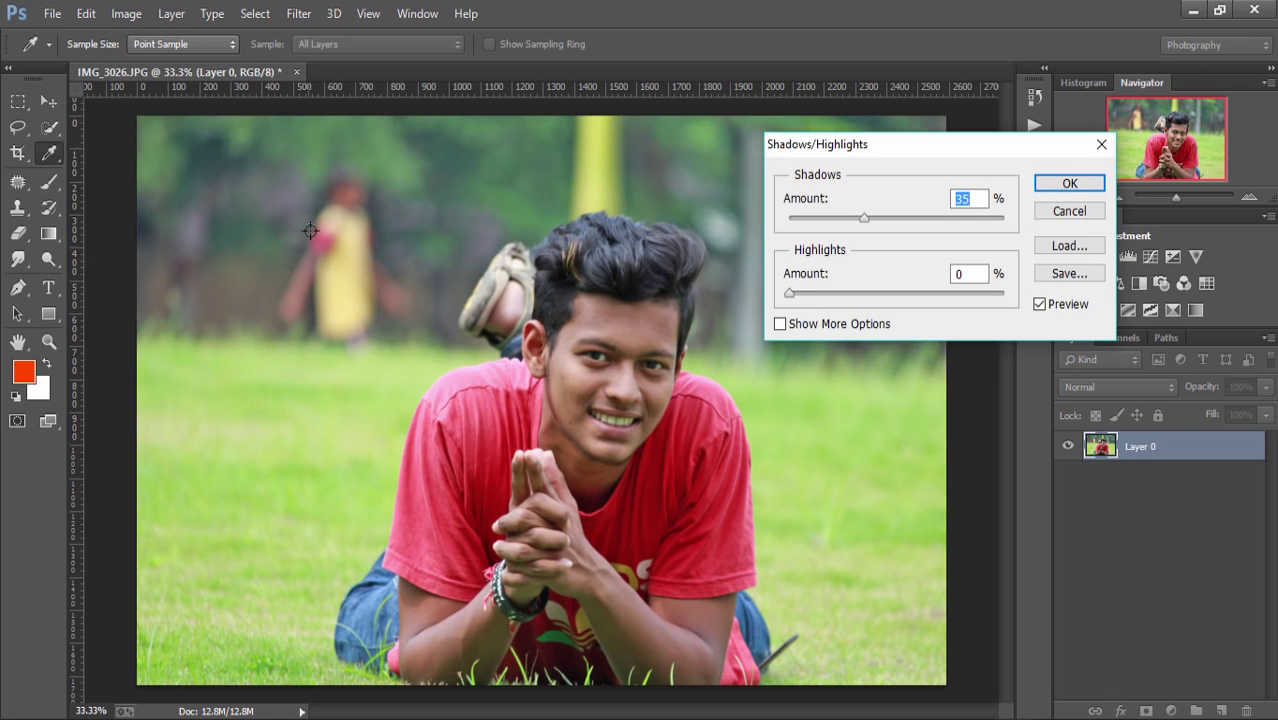
{"action": "left_click", "coordinate": [1064, 186]}
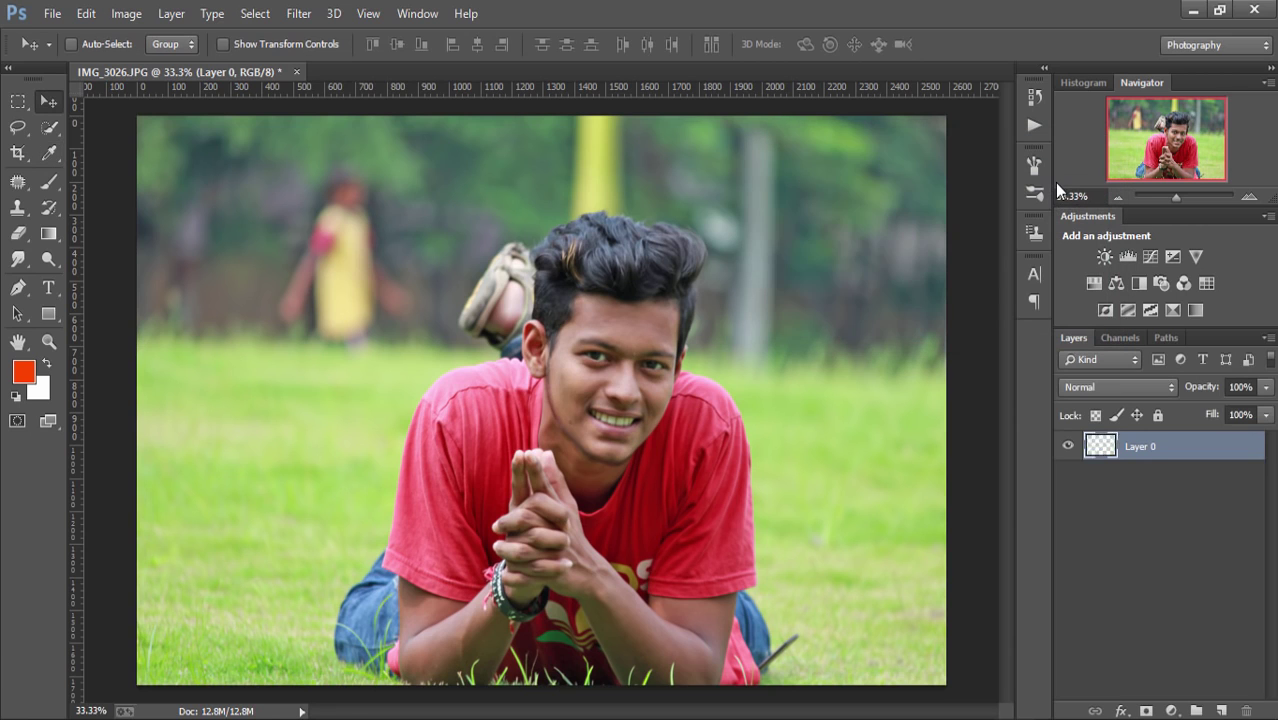
Duplicate Layer 0 and rename the copy "baxkground"
{"action": "right_click", "coordinate": [1237, 453]}
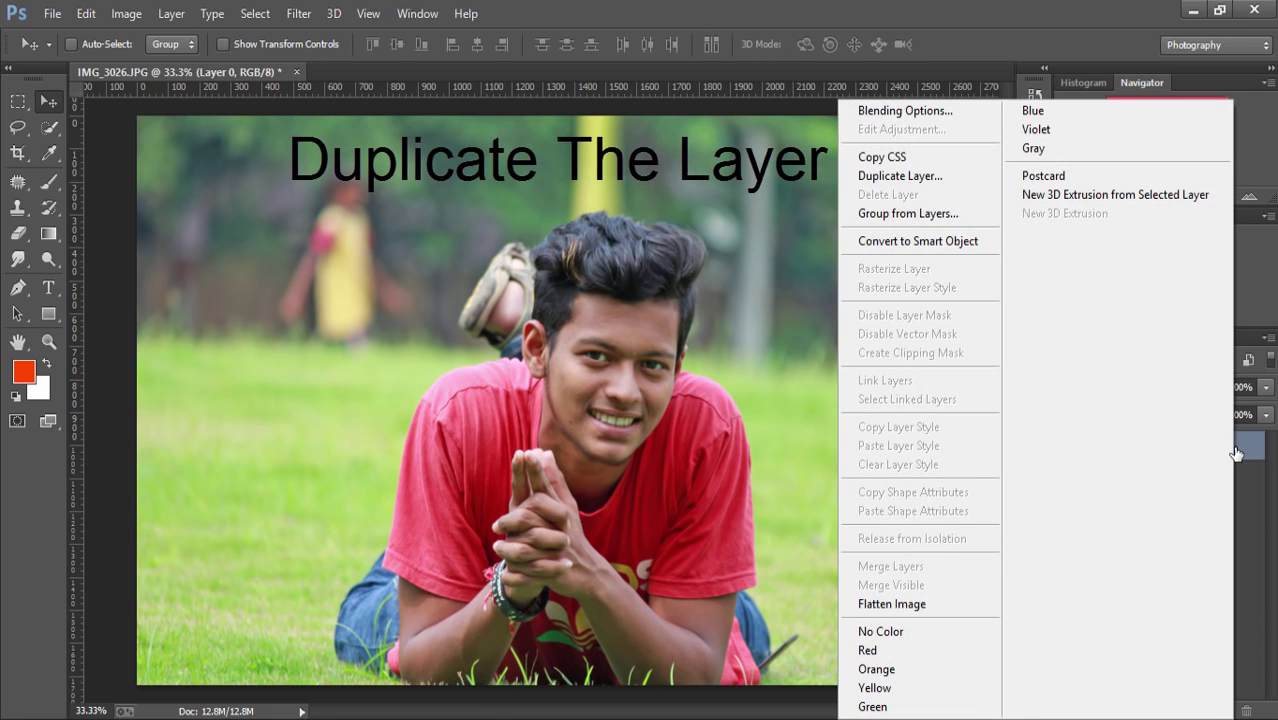
{"action": "left_click", "coordinate": [945, 184]}
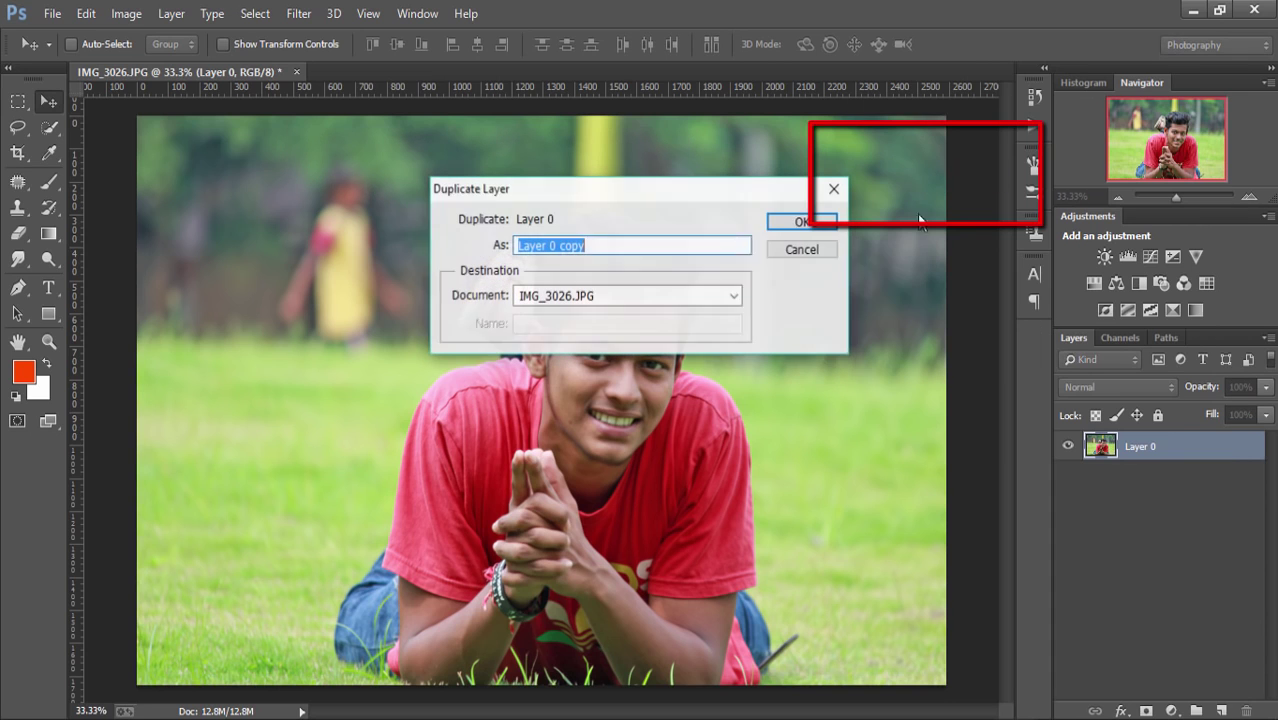
{"action": "left_click", "coordinate": [798, 228]}
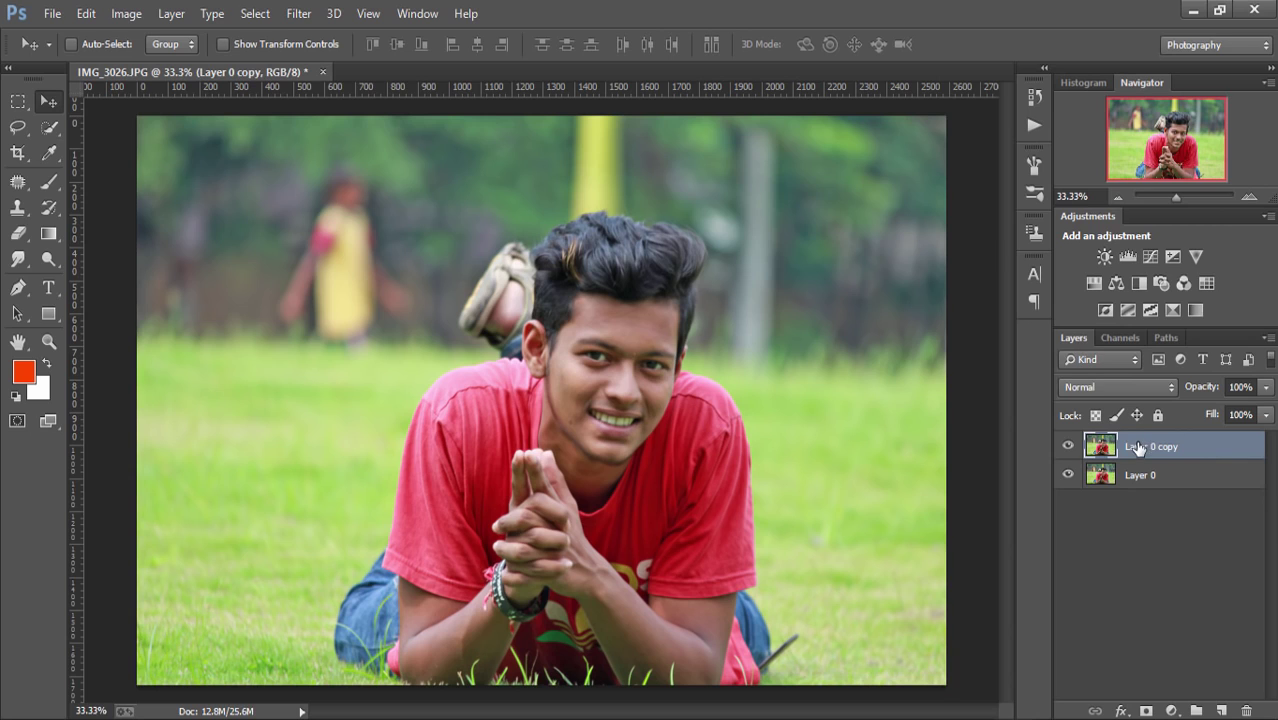
{"action": "double_click", "coordinate": [1140, 447]}
{"action": "type", "text": "baxkground"}
{"action": "left_click", "coordinate": [1213, 446]}
Open the Camera Raw filter and set Clarity +79, Vibrance +47, Contrast +13, Highlights -9, Shadows -61, Whites -34 and Blacks -1
{"action": "left_click", "coordinate": [306, 18]}
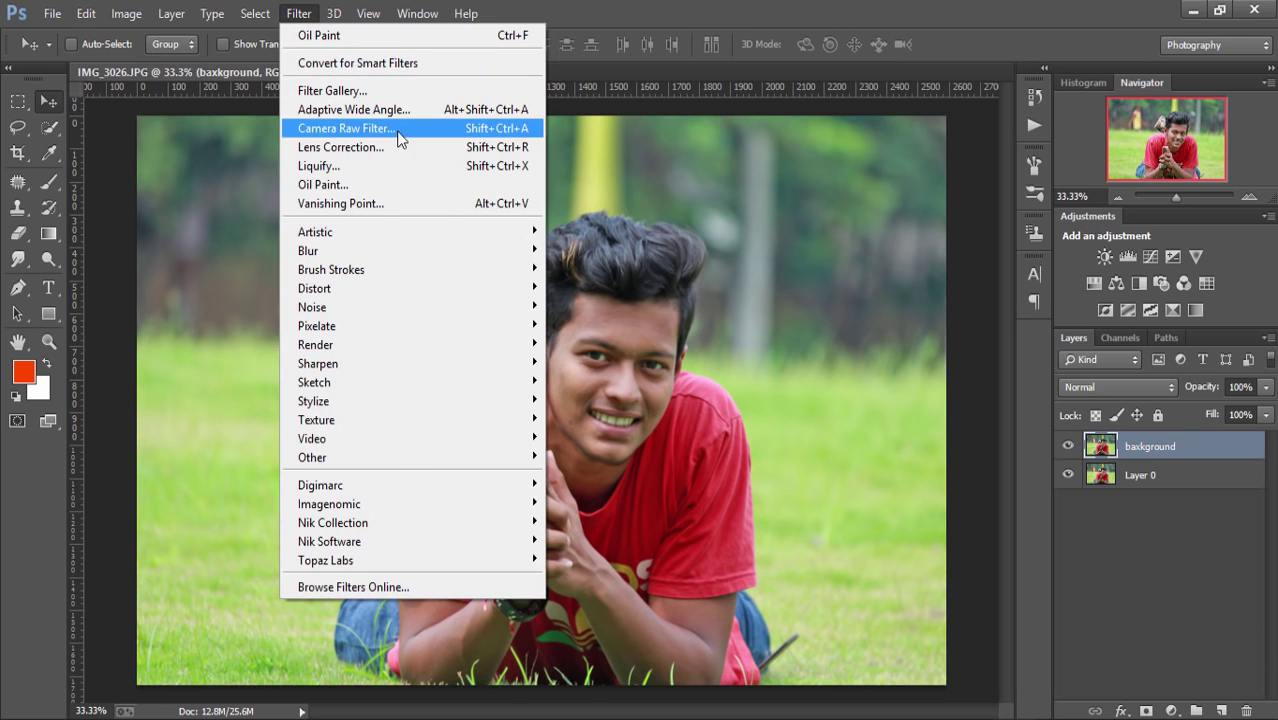
{"action": "left_click", "coordinate": [450, 131]}
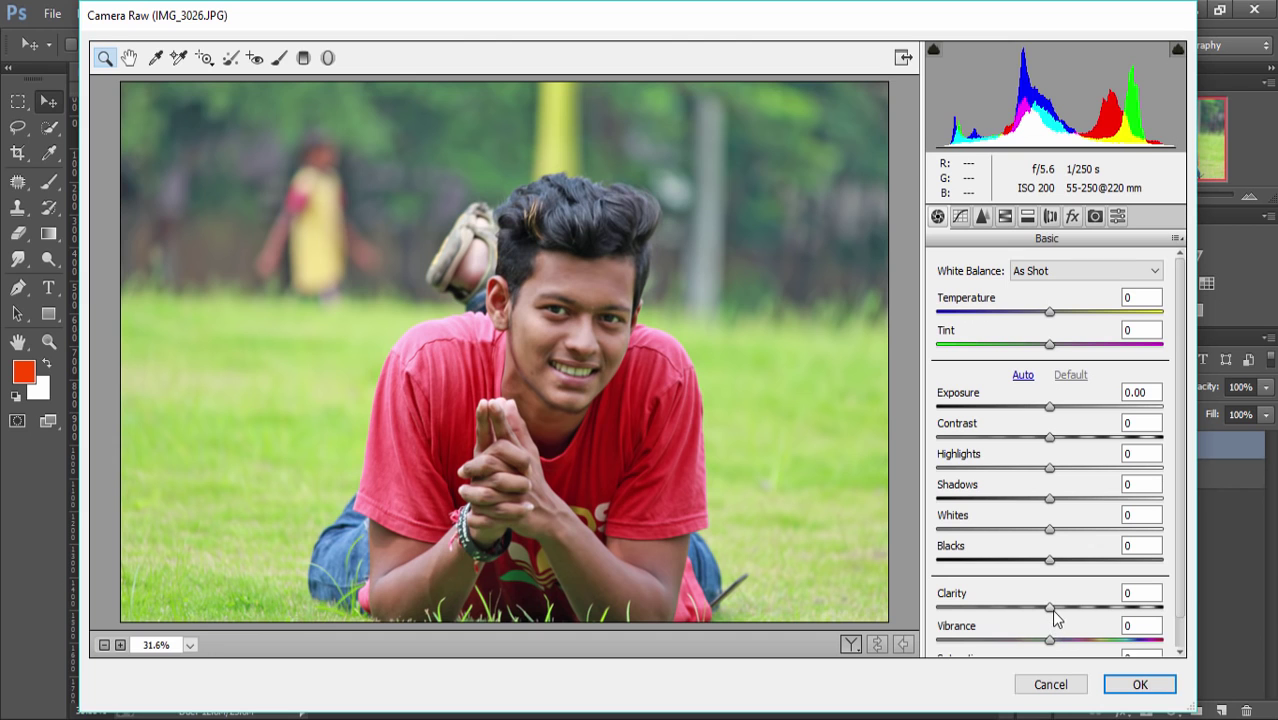
{"action": "left_click_drag", "start_coordinate": [1051, 609], "coordinate": [1141, 607]}
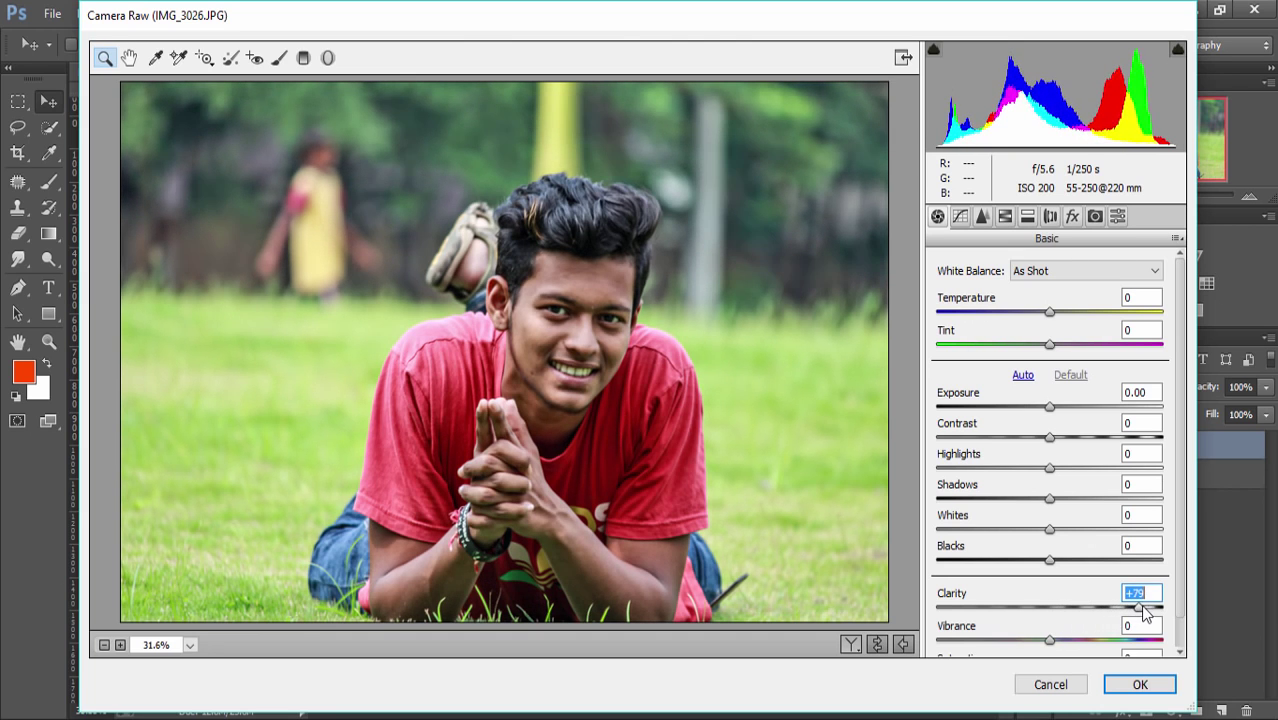
{"action": "scroll", "coordinate": [1141, 585], "scroll_direction": "down", "scroll_amount": 1}
{"action": "scroll", "coordinate": [1084, 545], "scroll_direction": "up", "scroll_amount": 1}
{"action": "left_click_drag", "start_coordinate": [1050, 641], "coordinate": [1101, 636]}
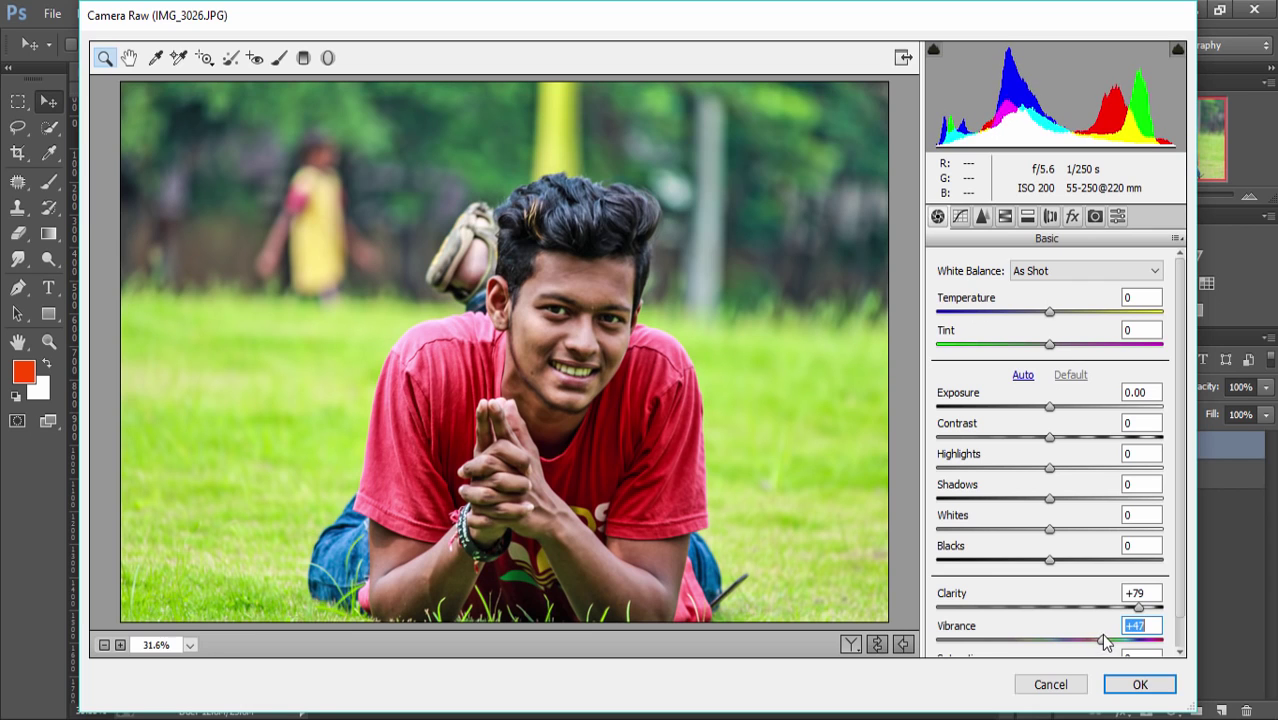
{"action": "left_click_drag", "start_coordinate": [1053, 559], "coordinate": [1066, 440]}
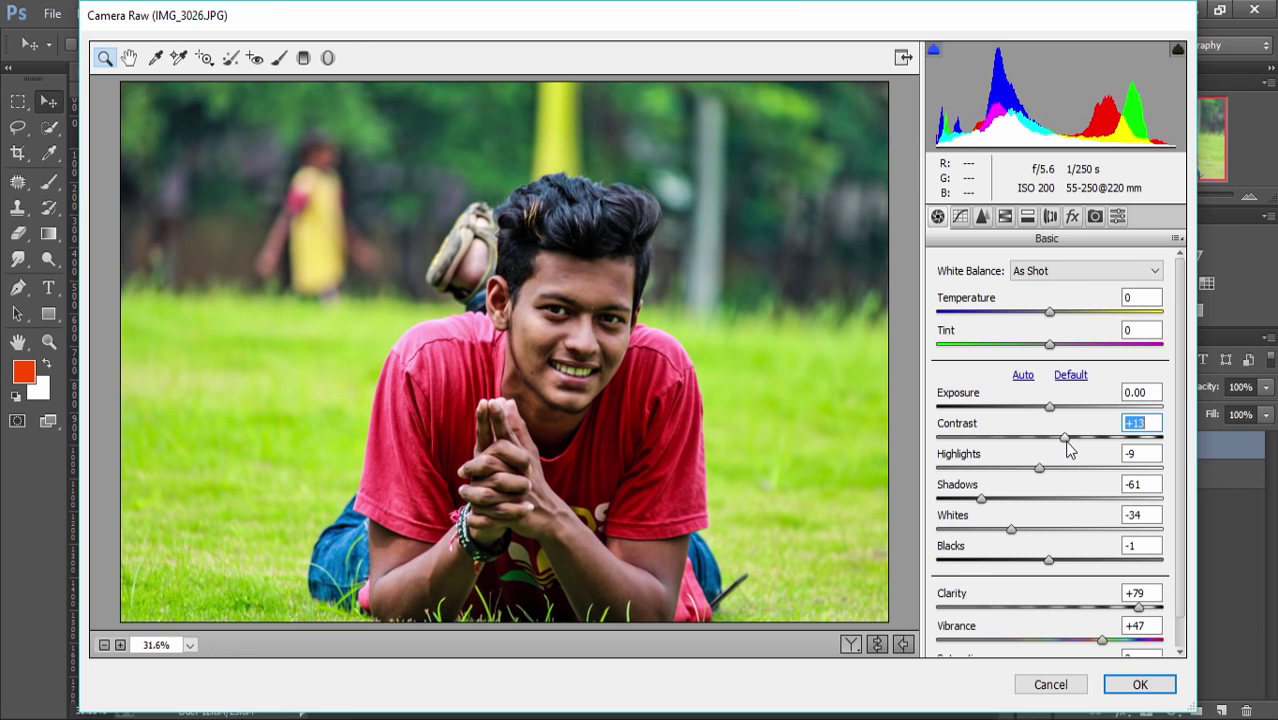
In the HSL adjustments, set Yellows and Greens saturation to +100, Greens hue to -43 and Yellows hue to -7
{"action": "left_click", "coordinate": [1005, 218]}
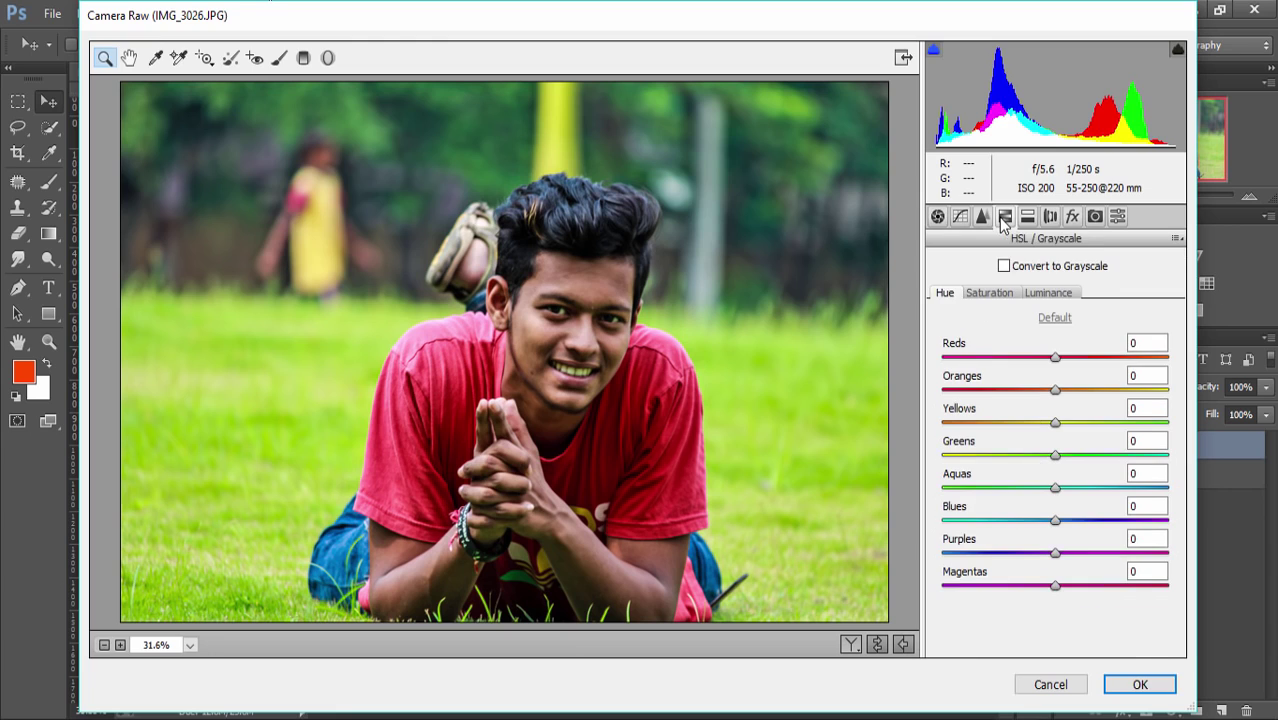
{"action": "left_click", "coordinate": [999, 297]}
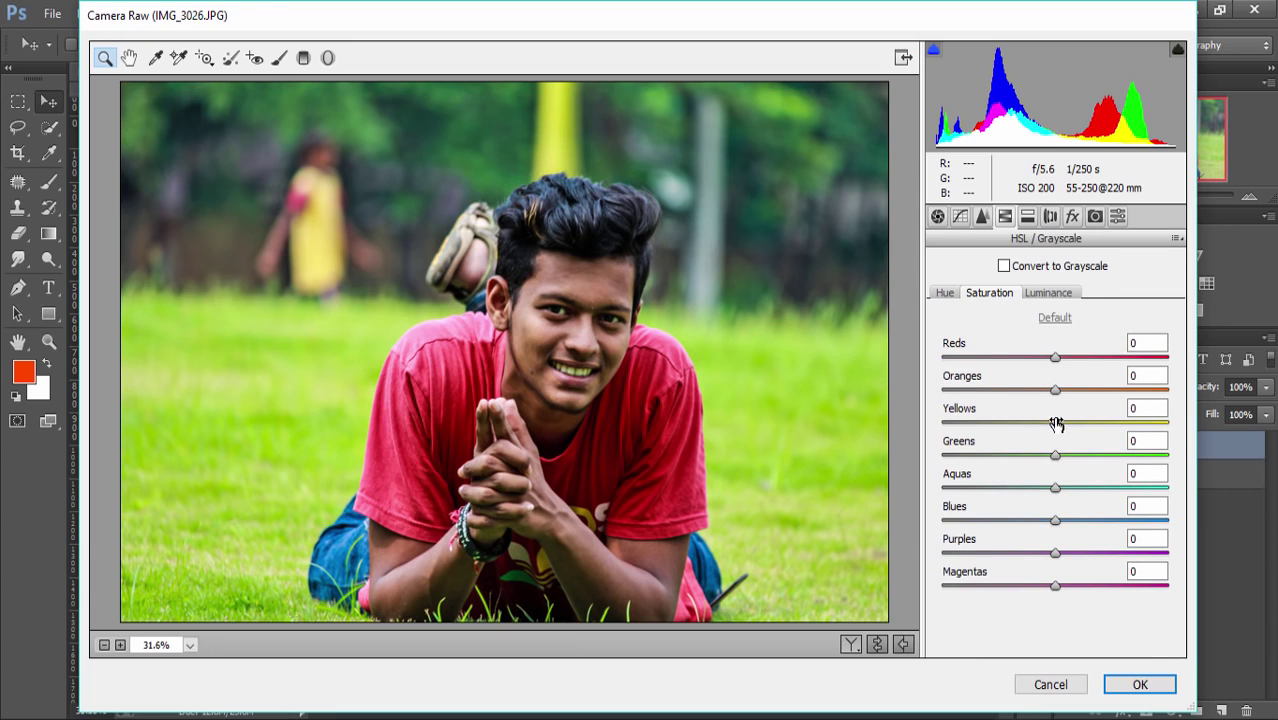
{"action": "left_click_drag", "start_coordinate": [1056, 424], "coordinate": [1170, 413]}
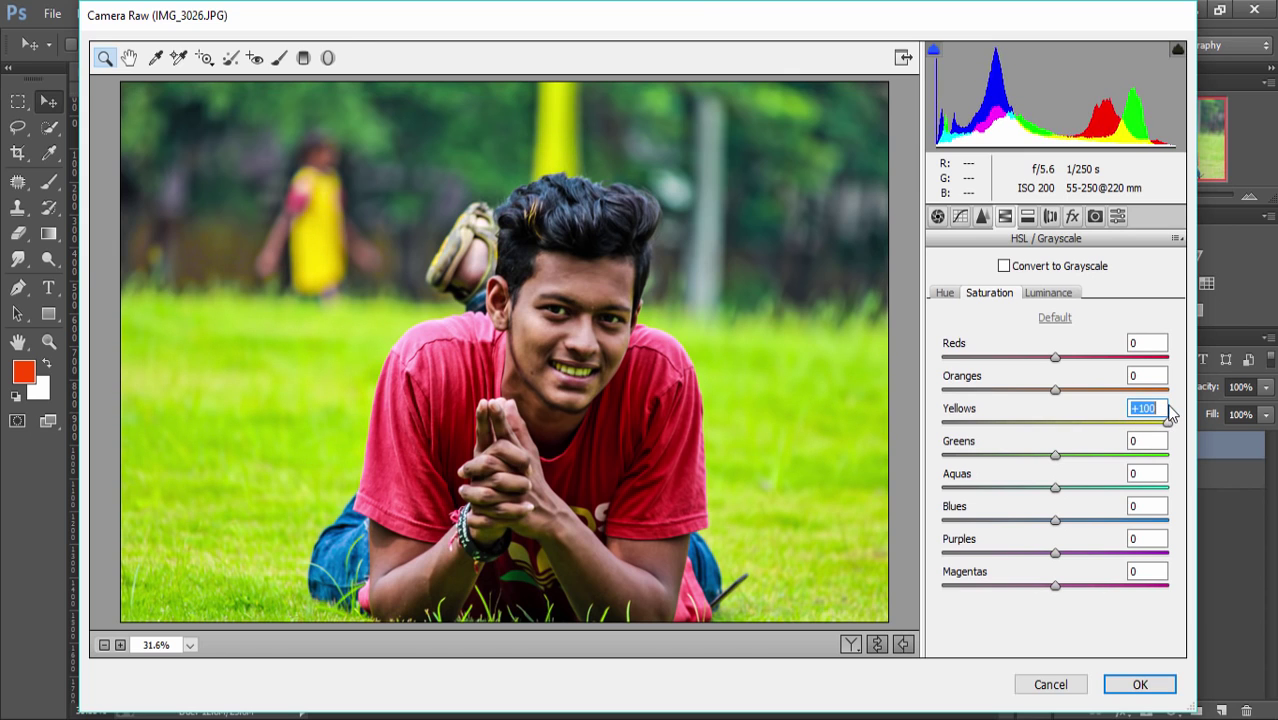
{"action": "left_click_drag", "start_coordinate": [1054, 456], "coordinate": [1173, 460]}
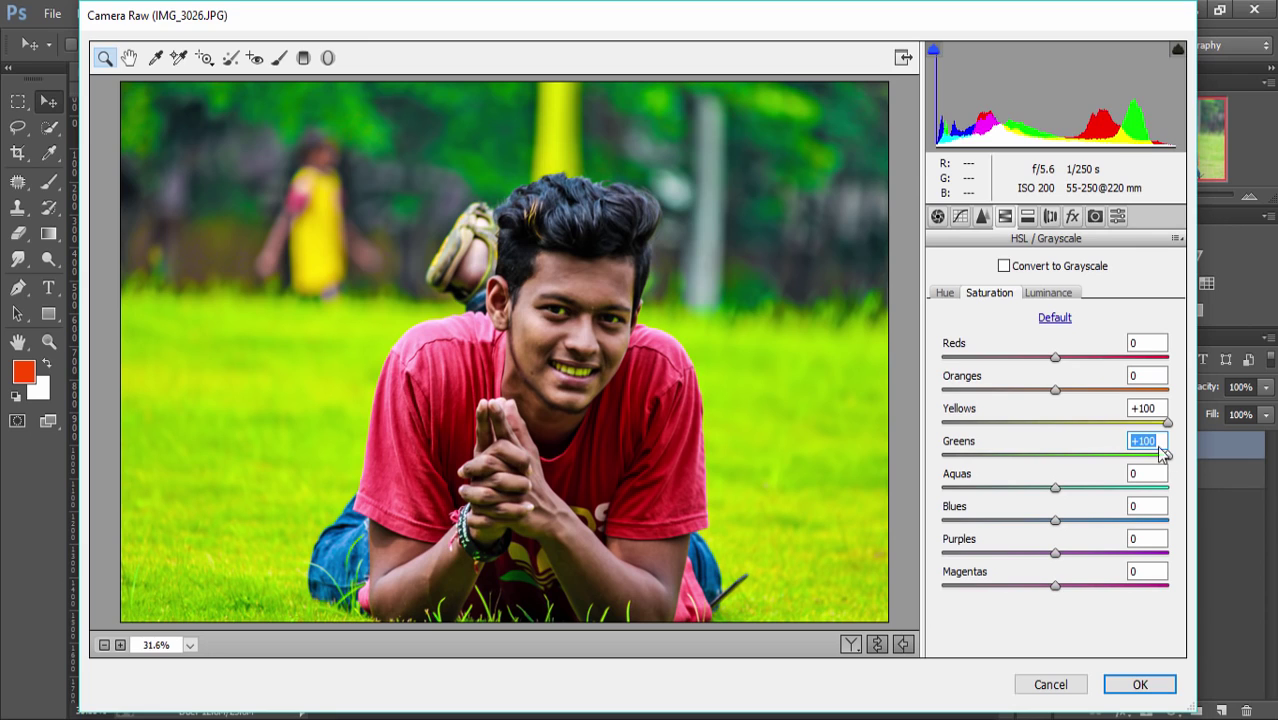
{"action": "left_click", "coordinate": [943, 294]}
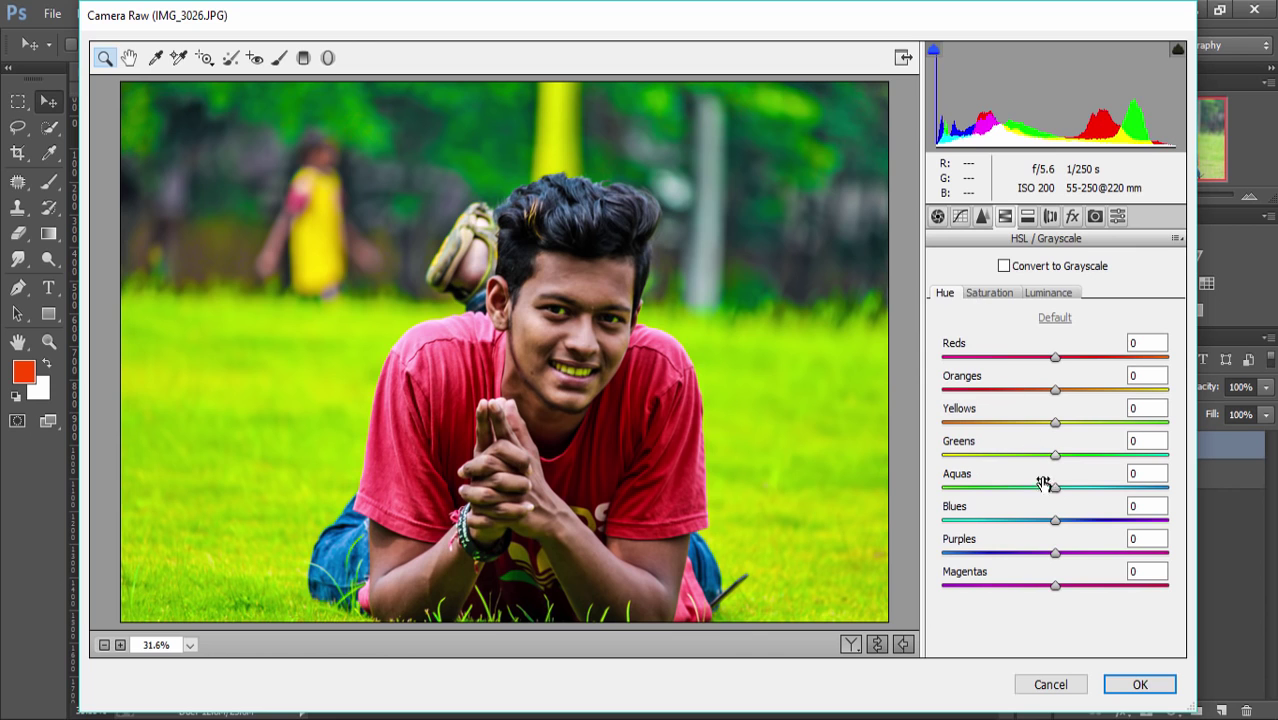
{"action": "mouse_move", "coordinate": [1055, 456]}
{"action": "left_mouse_down"}
{"action": "mouse_move", "coordinate": [1113, 448]}
{"action": "mouse_move", "coordinate": [990, 437]}
{"action": "mouse_move", "coordinate": [1016, 445]}
{"action": "mouse_move", "coordinate": [1006, 441]}
{"action": "mouse_move", "coordinate": [1044, 428]}
{"action": "mouse_move", "coordinate": [1021, 423]}
{"action": "mouse_move", "coordinate": [1082, 432]}
{"action": "mouse_move", "coordinate": [1047, 437]}
{"action": "left_mouse_up"}
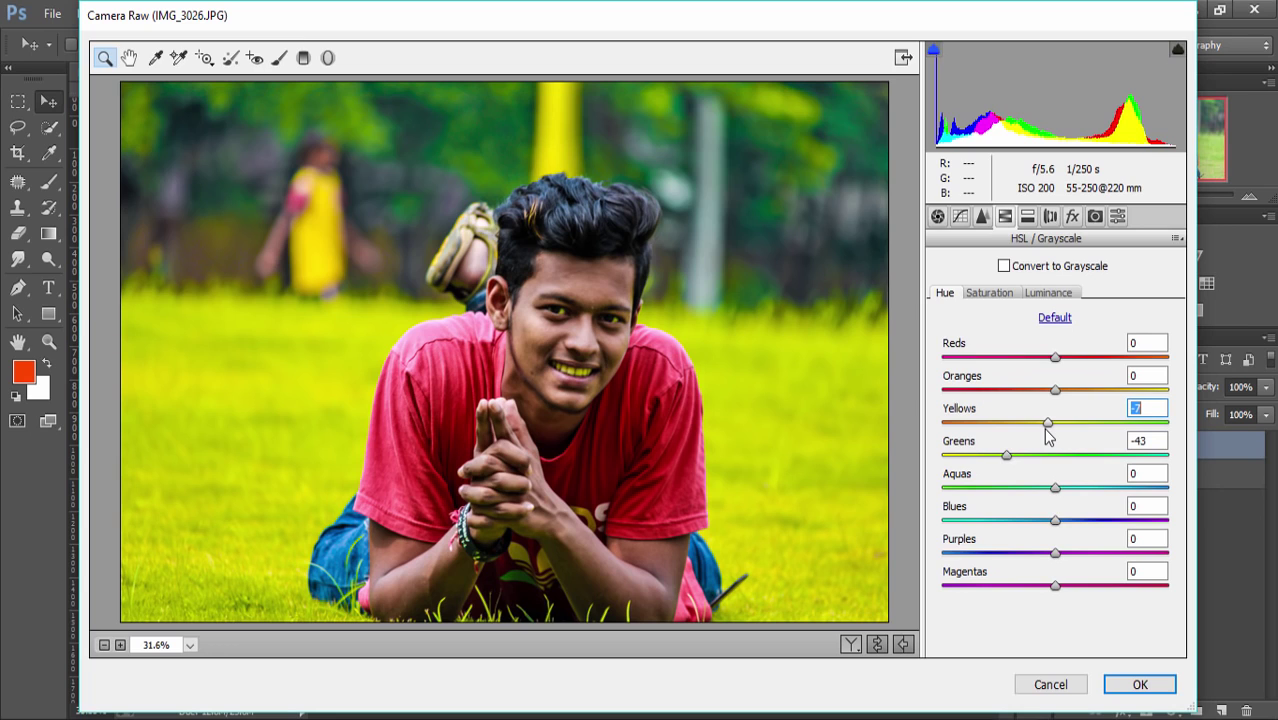
Set the HSL saturation of Blues to +100 and Reds to +35, and apply the Camera Raw filter
{"action": "left_click", "coordinate": [989, 294]}
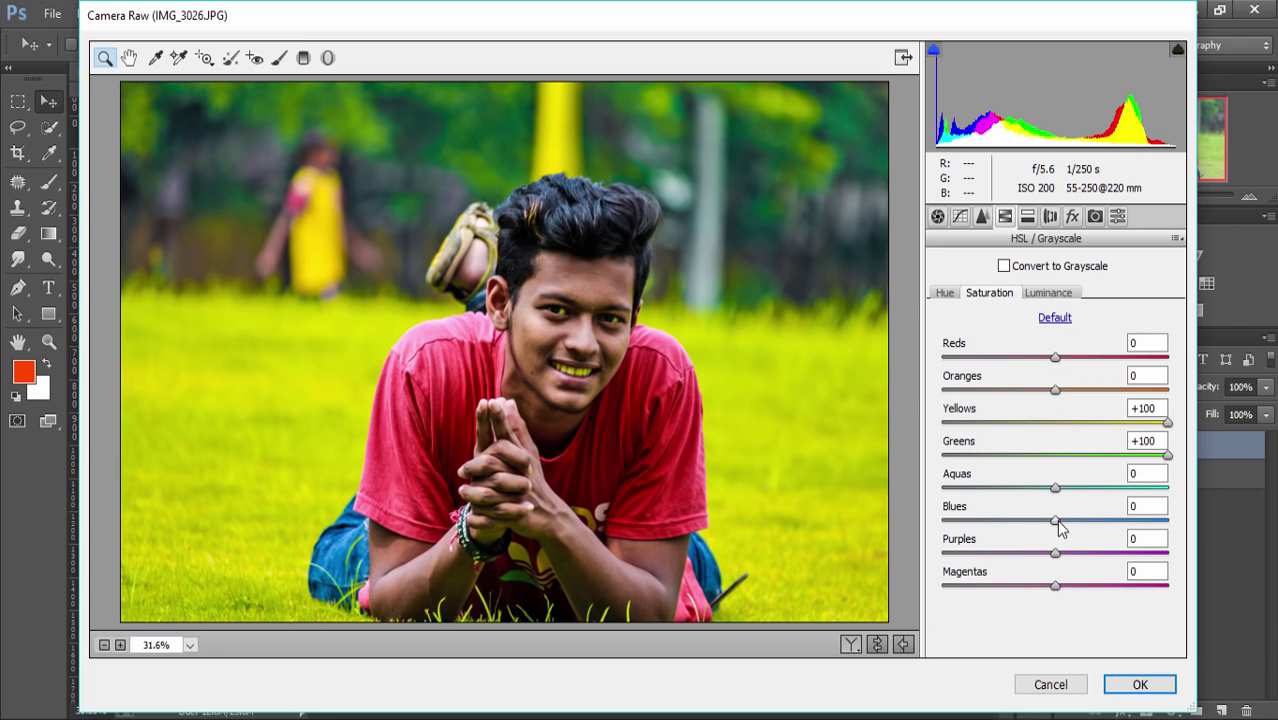
{"action": "left_click_drag", "start_coordinate": [1058, 522], "coordinate": [1180, 525]}
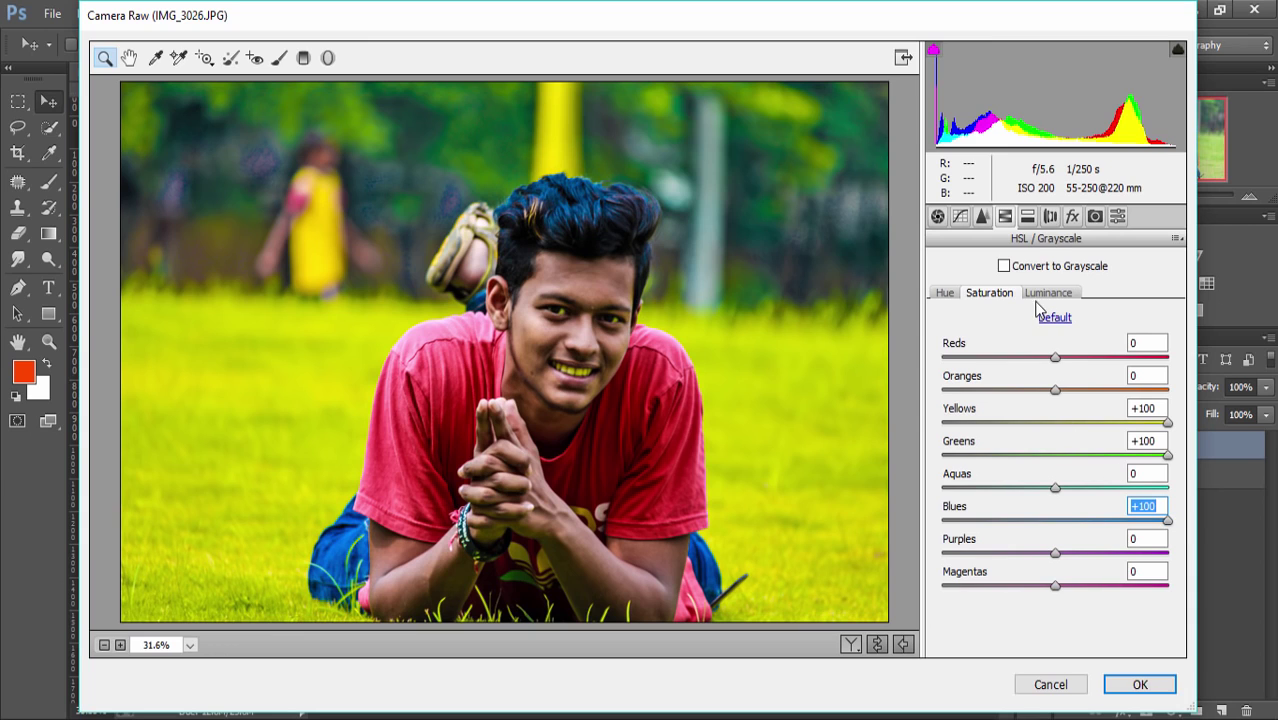
{"action": "left_click_drag", "start_coordinate": [1055, 358], "coordinate": [1097, 366]}
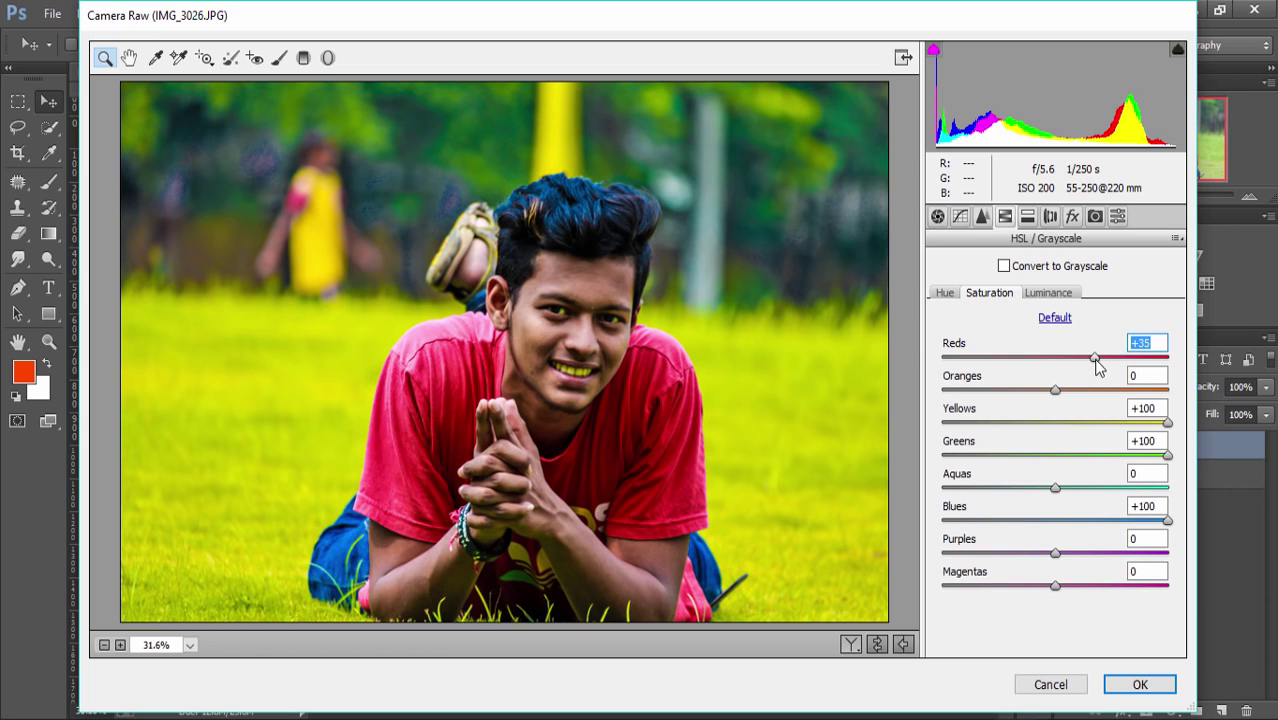
{"action": "left_click", "coordinate": [1140, 686]}
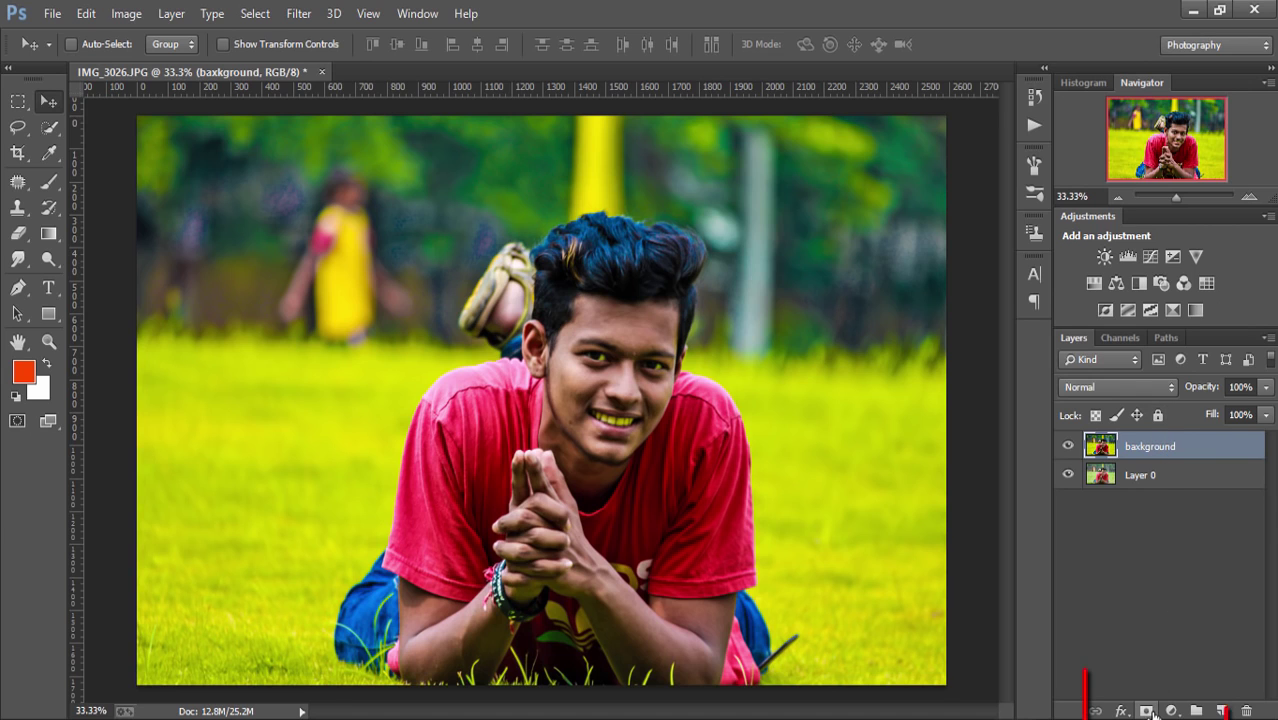
Add a layer mask to the baxkground layer and set the foreground colour to black (000000)
{"action": "left_click", "coordinate": [1147, 711]}
{"action": "key", "text": "d"}
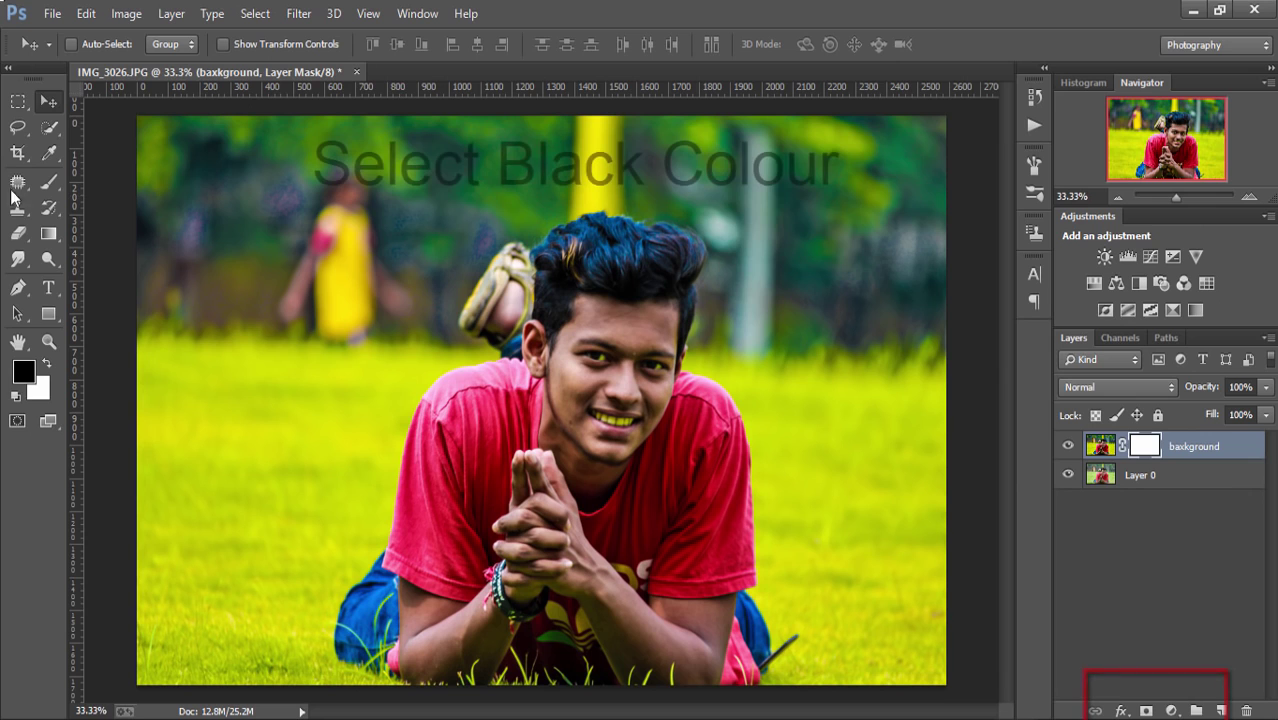
{"action": "left_click", "coordinate": [23, 371]}
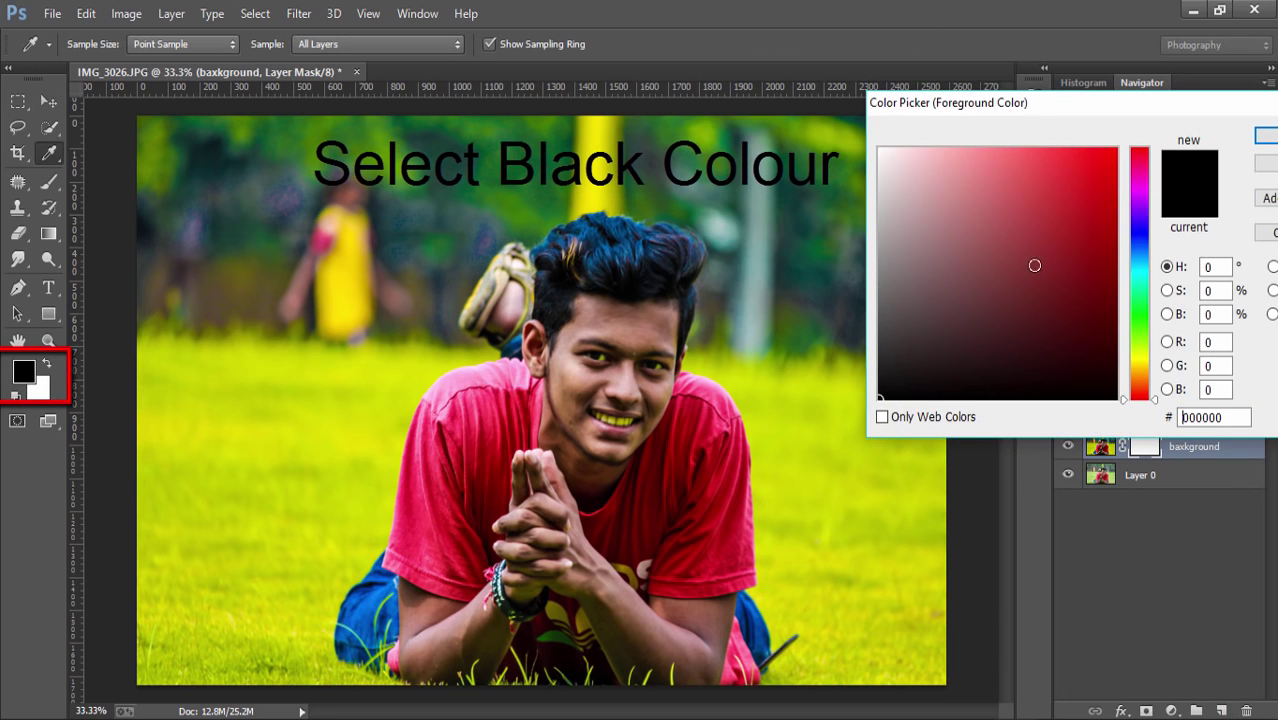
{"action": "left_click_drag", "start_coordinate": [1103, 117], "coordinate": [918, 90]}
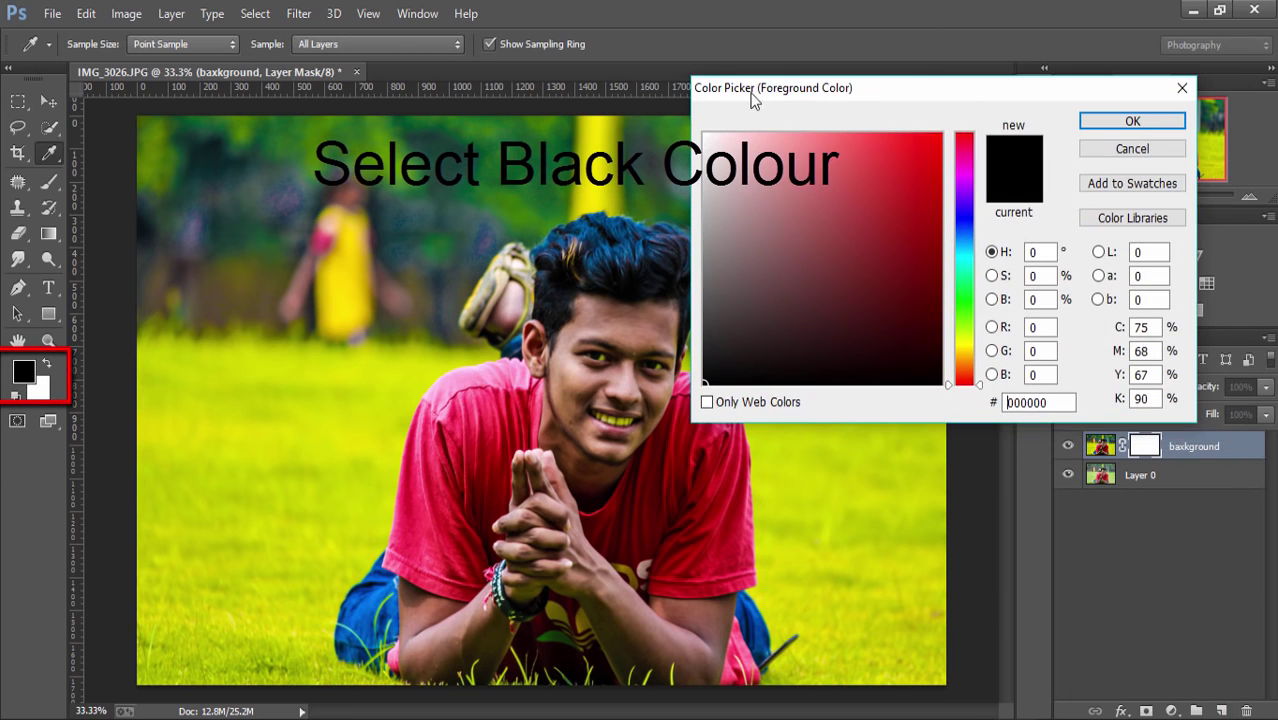
{"action": "left_click", "coordinate": [1132, 121]}
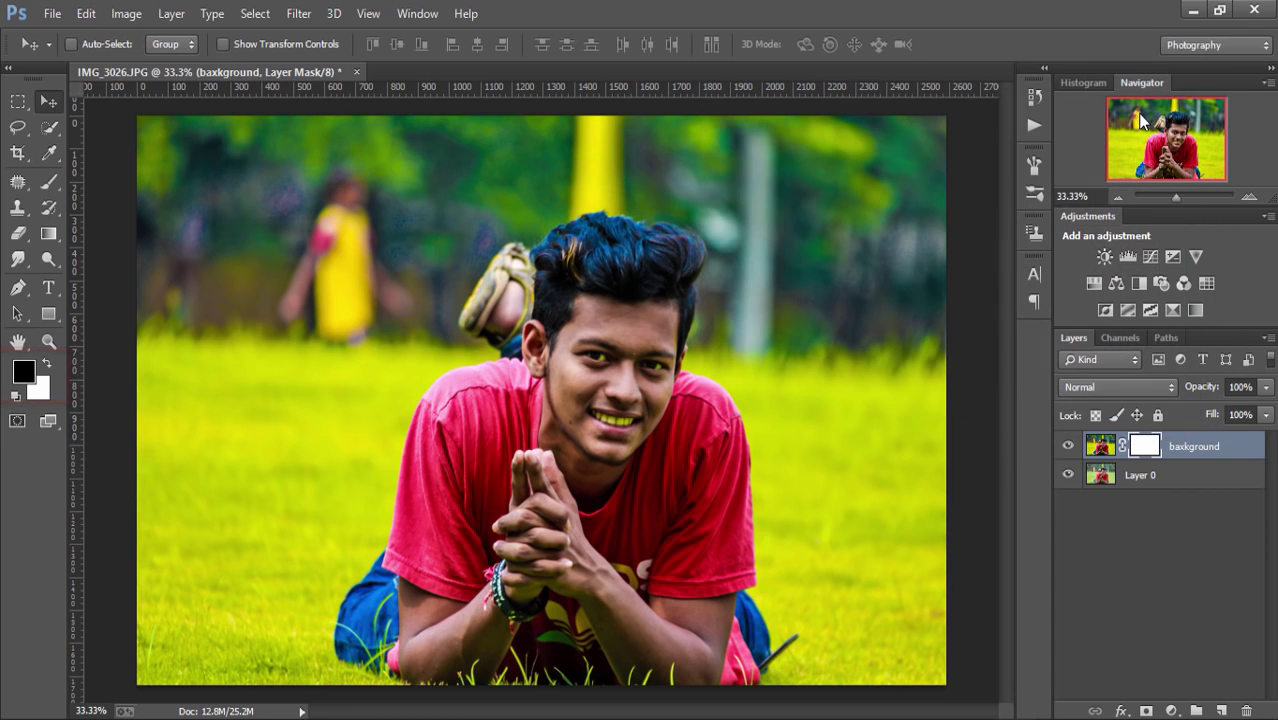
Paint black on the layer mask over the forehead and eye using the Brush tool at size 45
{"action": "left_click", "coordinate": [53, 177]}
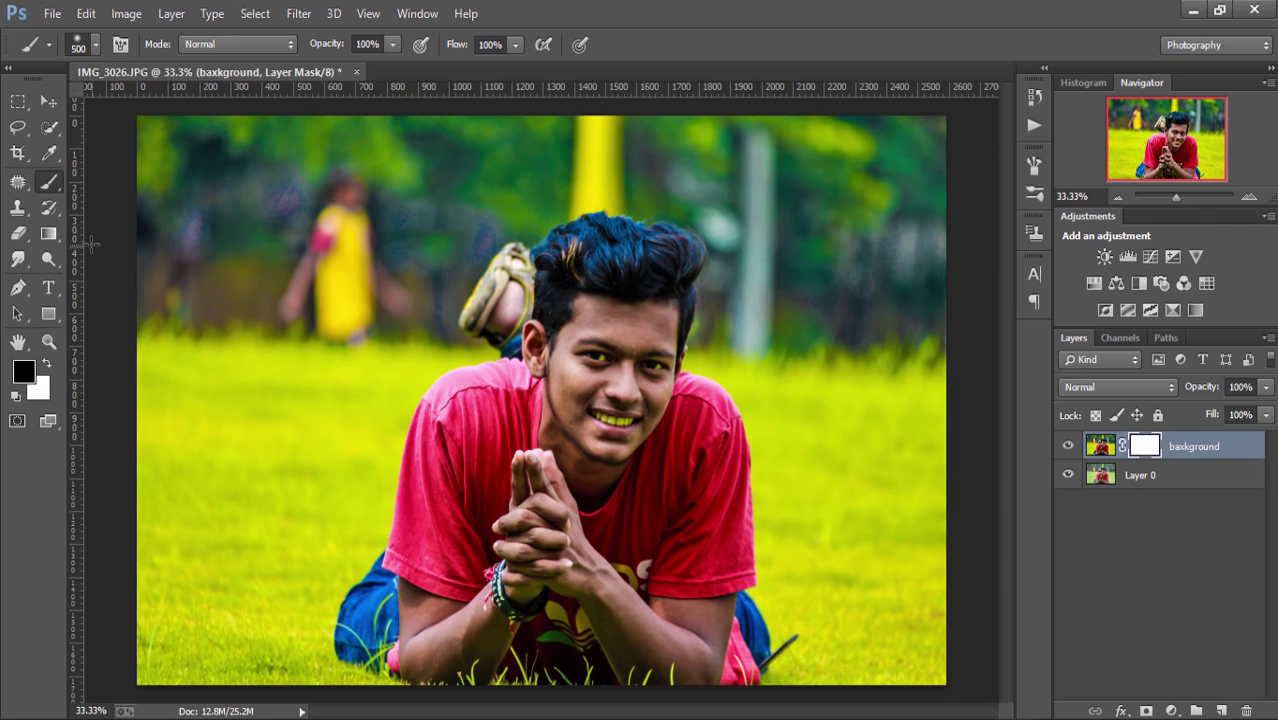
{"action": "key", "text": "p"}
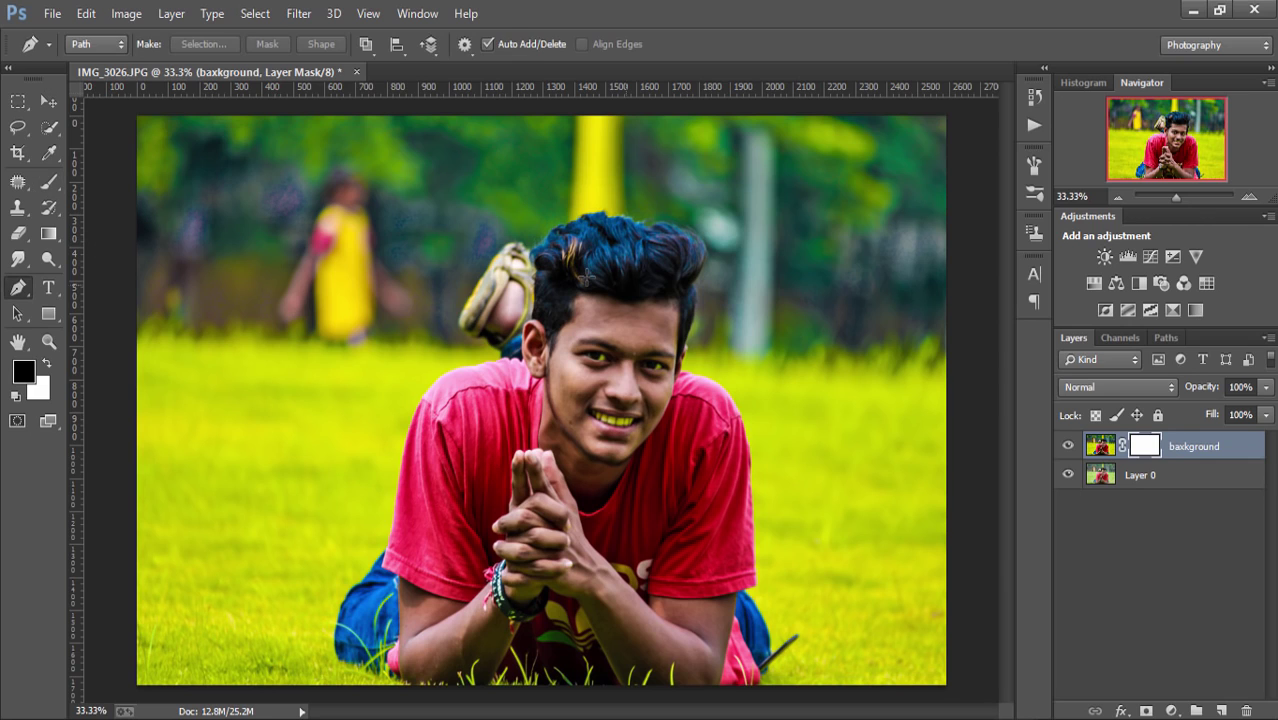
{"action": "key", "text": "b"}
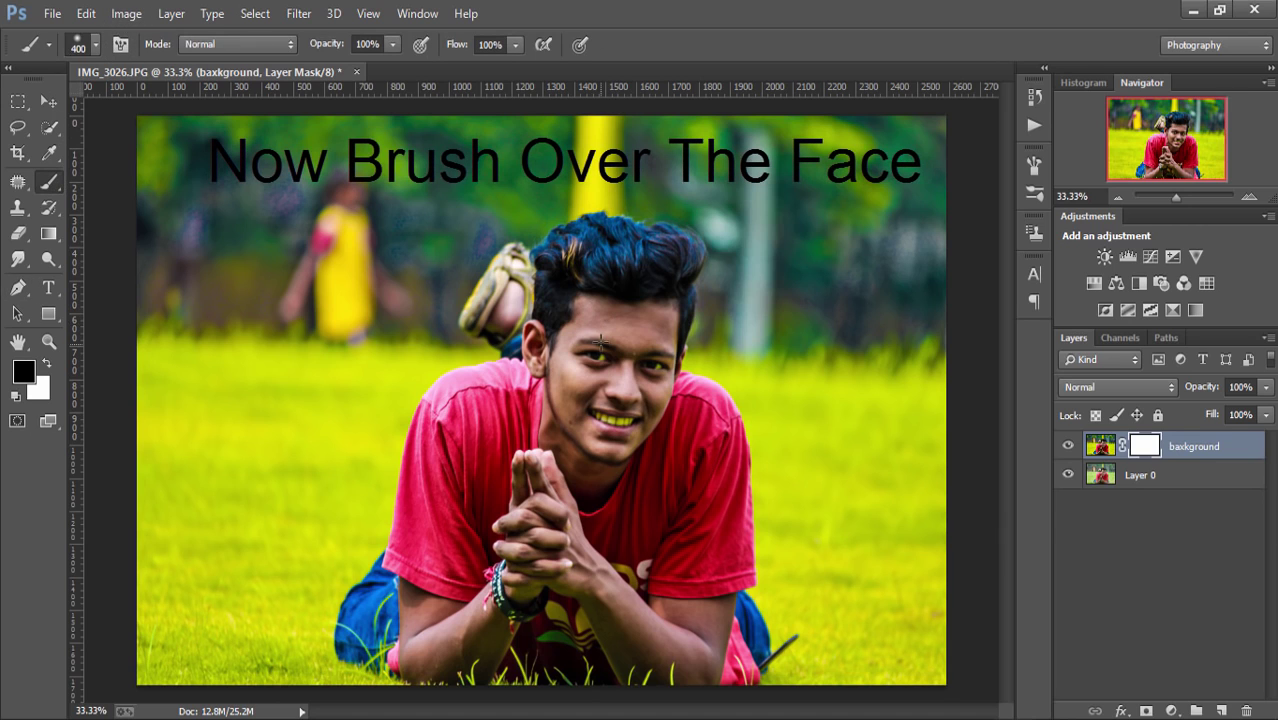
{"action": "key", "text": "bracketleft"}
{"action": "key", "text": "bracketleft"}
{"action": "key", "text": "bracketleft"}
{"action": "key", "text": "bracketleft"}
{"action": "key", "text": "bracketleft"}
{"action": "key", "text": "bracketleft"}
{"action": "key", "text": "bracketleft"}
{"action": "key", "text": "bracketleft"}
{"action": "key", "text": "bracketleft"}
{"action": "key", "text": "bracketleft"}
{"action": "key", "text": "bracketleft"}
{"action": "key", "text": "bracketleft"}
{"action": "key", "text": "bracketleft"}
{"action": "key", "text": "bracketright"}
{"action": "left_click_drag", "start_coordinate": [597, 328], "coordinate": [599, 366]}
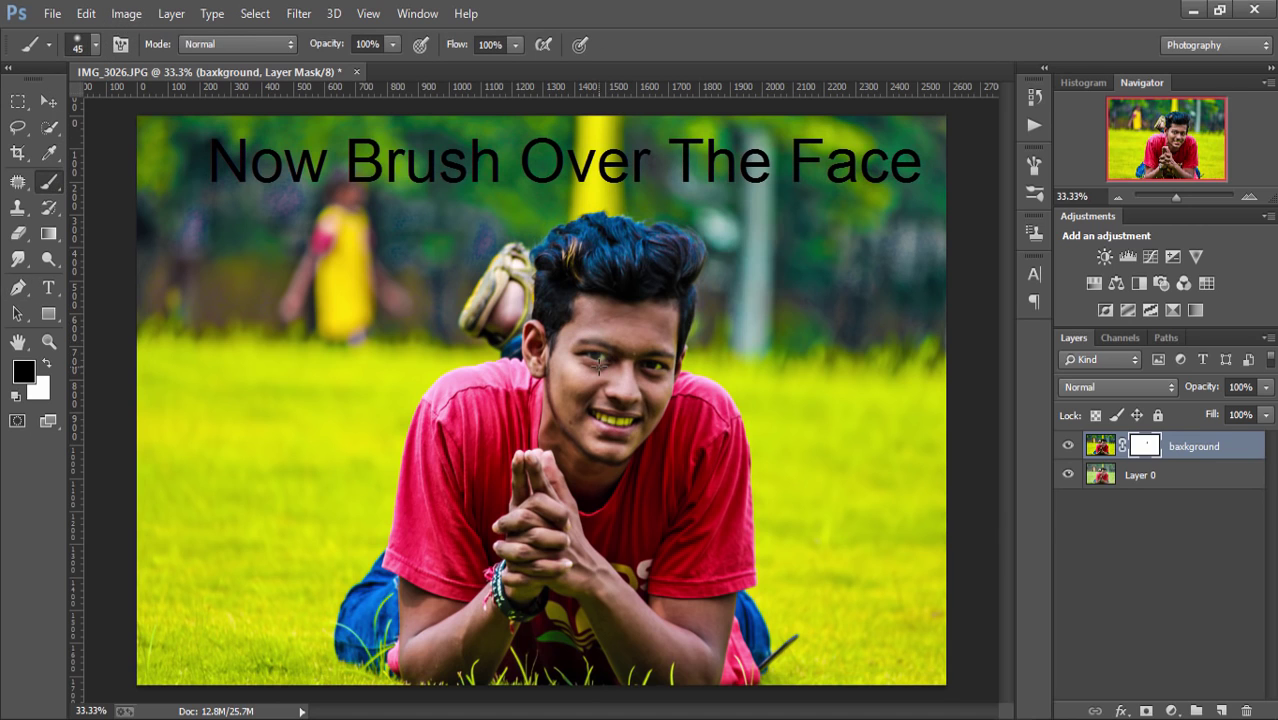
Enlarge the brush to 300 and paint black on the mask over the face and the middle of the hair
{"action": "key", "text": "bracketright"}
{"action": "key", "text": "bracketright"}
{"action": "key", "text": "bracketright"}
{"action": "key", "text": "bracketright"}
{"action": "key", "text": "bracketright"}
{"action": "key", "text": "bracketright"}
{"action": "key", "text": "bracketright"}
{"action": "key", "text": "bracketright"}
{"action": "key", "text": "bracketright"}
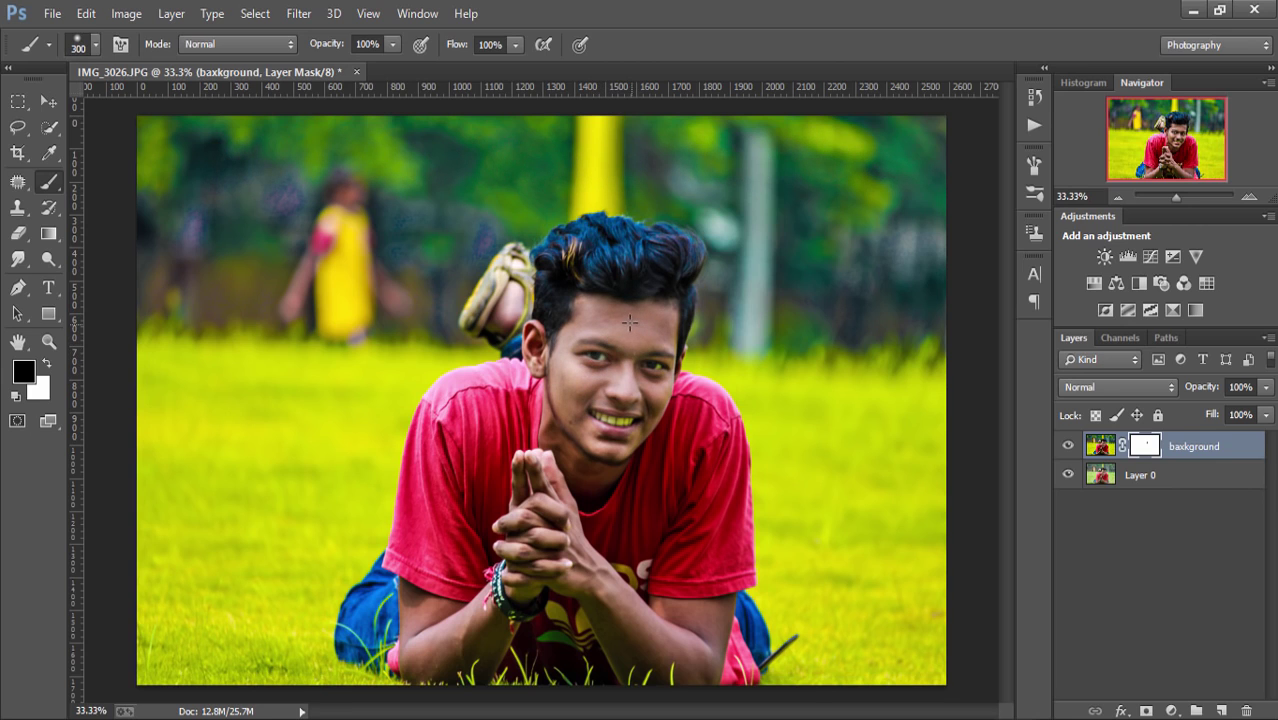
{"action": "mouse_move", "coordinate": [629, 322]}
{"action": "left_mouse_down"}
{"action": "mouse_move", "coordinate": [585, 235]}
{"action": "mouse_move", "coordinate": [557, 415]}
{"action": "mouse_move", "coordinate": [587, 438]}
{"action": "mouse_move", "coordinate": [582, 470]}
{"action": "mouse_move", "coordinate": [565, 458]}
{"action": "left_mouse_up"}
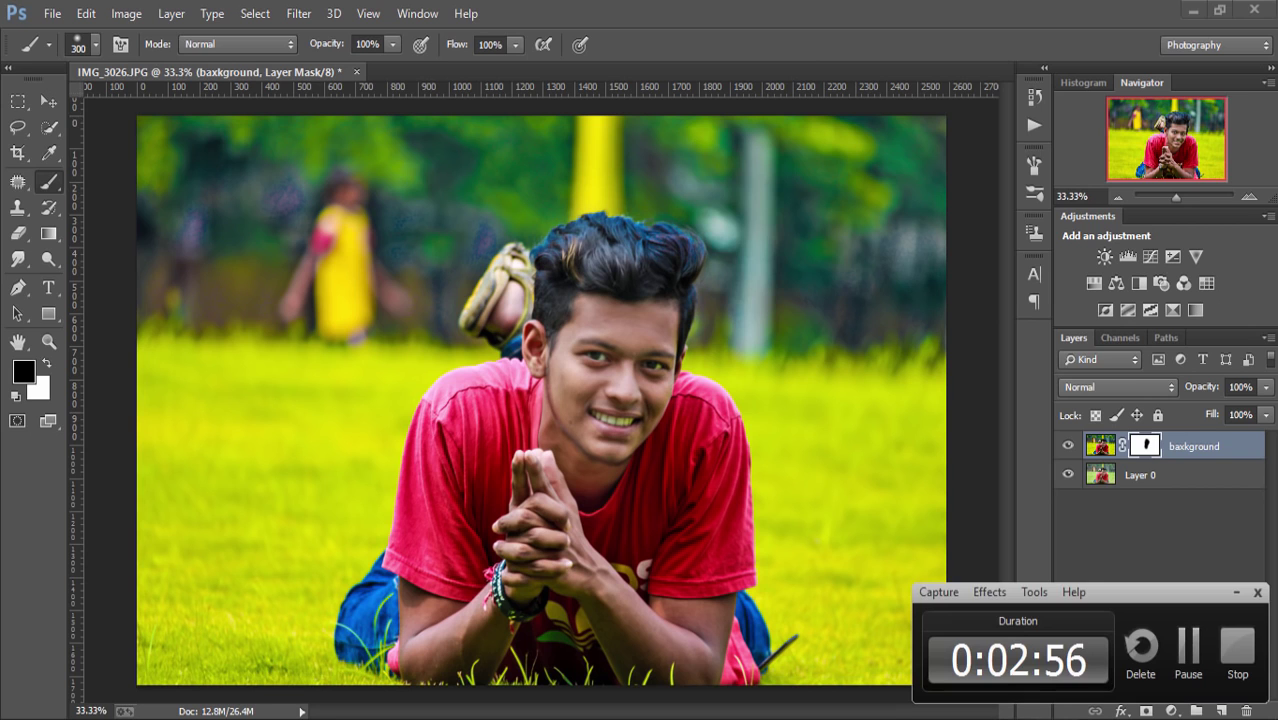
{"action": "left_click", "coordinate": [1182, 665]}
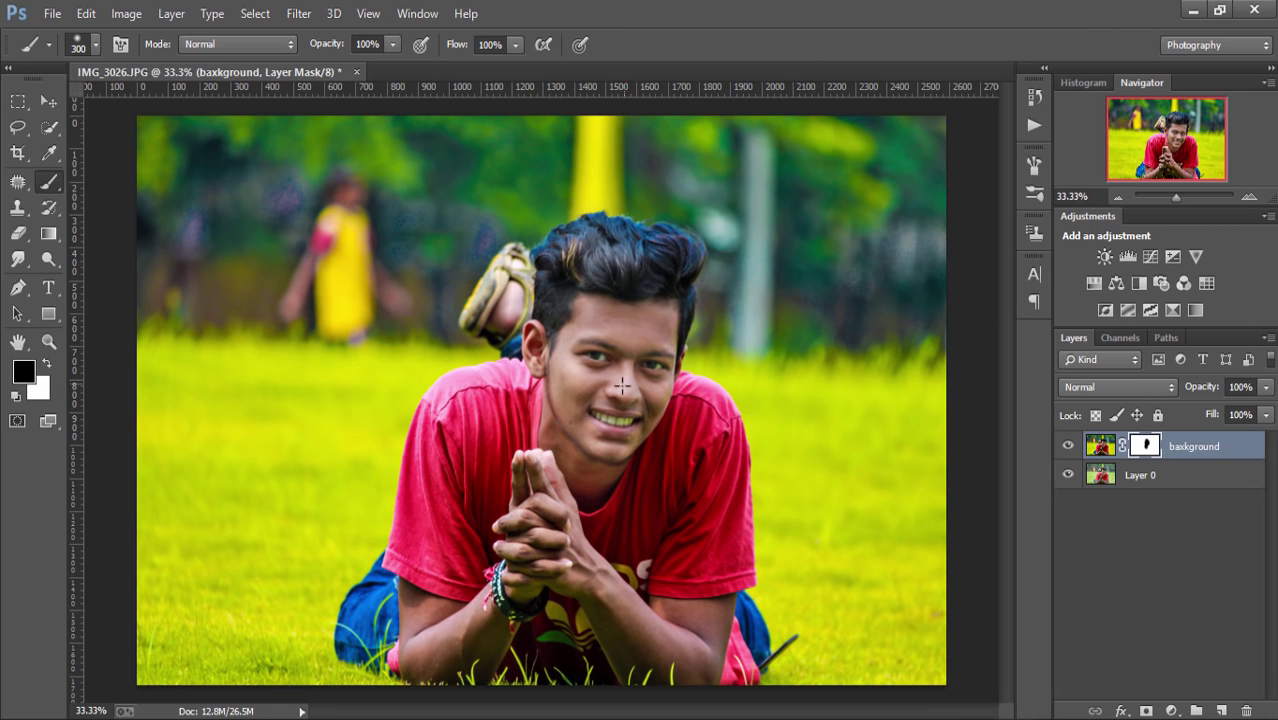
Reduce the brush size to 50 and paint black on the layer mask over the man's ear
{"action": "scroll", "coordinate": [594, 458], "scroll_direction": "up", "scroll_amount": 2}
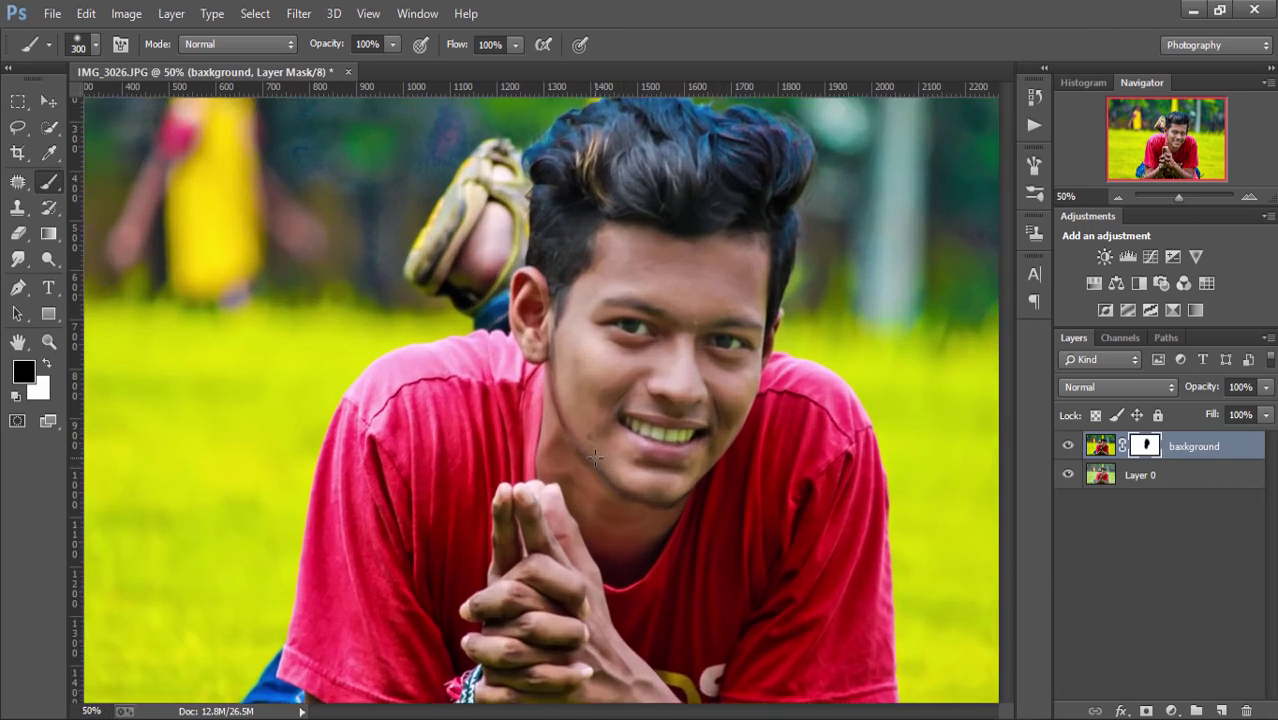
{"action": "scroll", "coordinate": [594, 466], "scroll_direction": "down", "scroll_amount": 1}
{"action": "scroll", "coordinate": [594, 466], "scroll_direction": "up", "scroll_amount": 2}
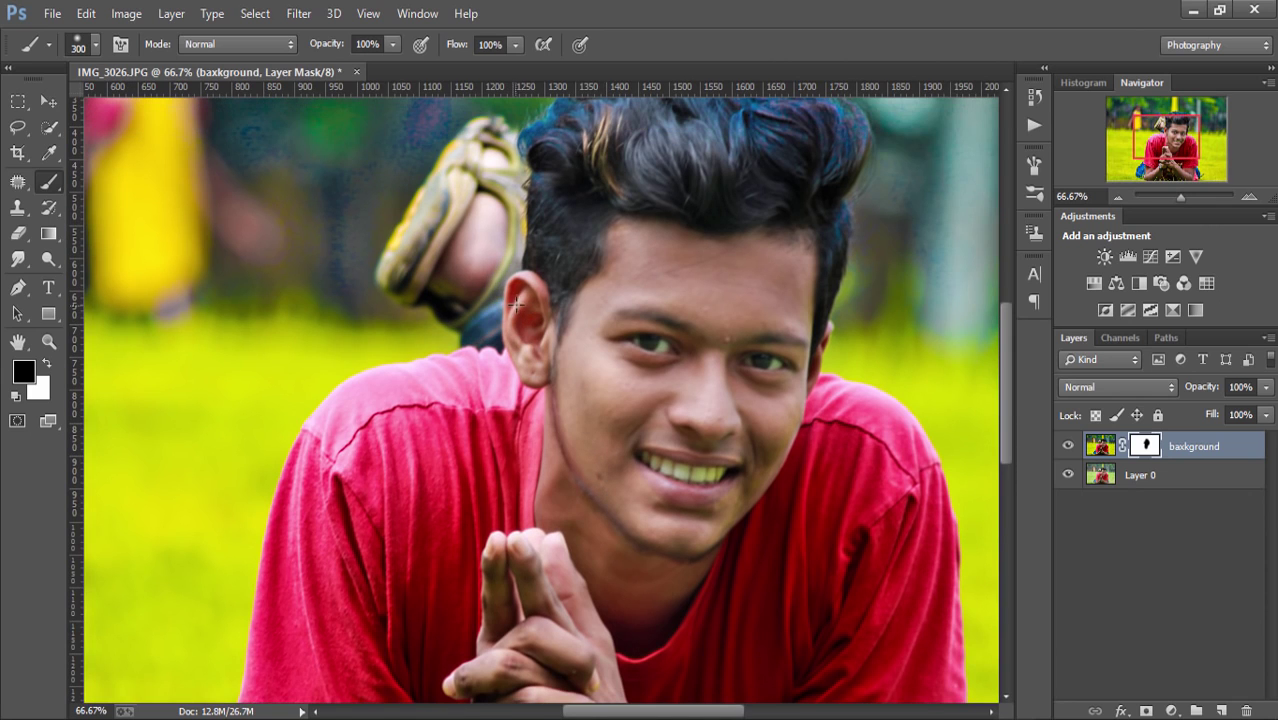
{"action": "key", "text": "bracketleft"}
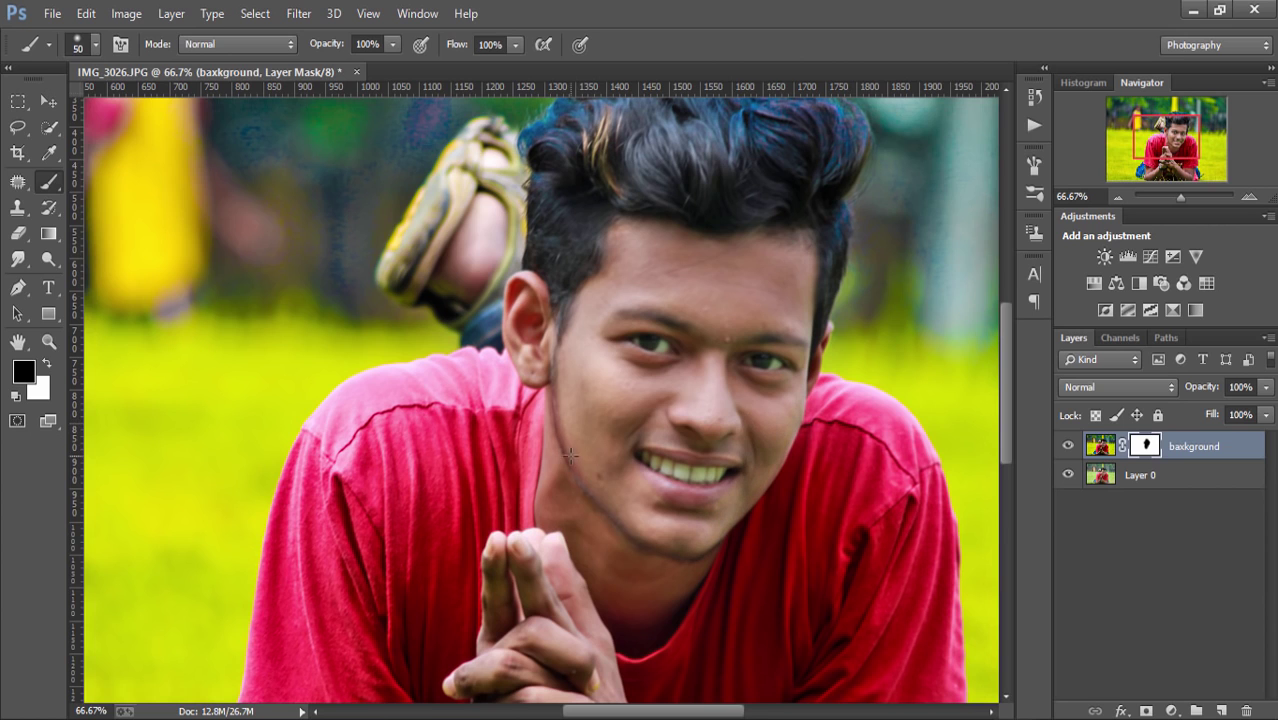
Paint black on the layer mask over both forearms and the clasped hands with the brush at size 80
{"action": "scroll", "coordinate": [621, 594], "scroll_direction": "down", "scroll_amount": 10}
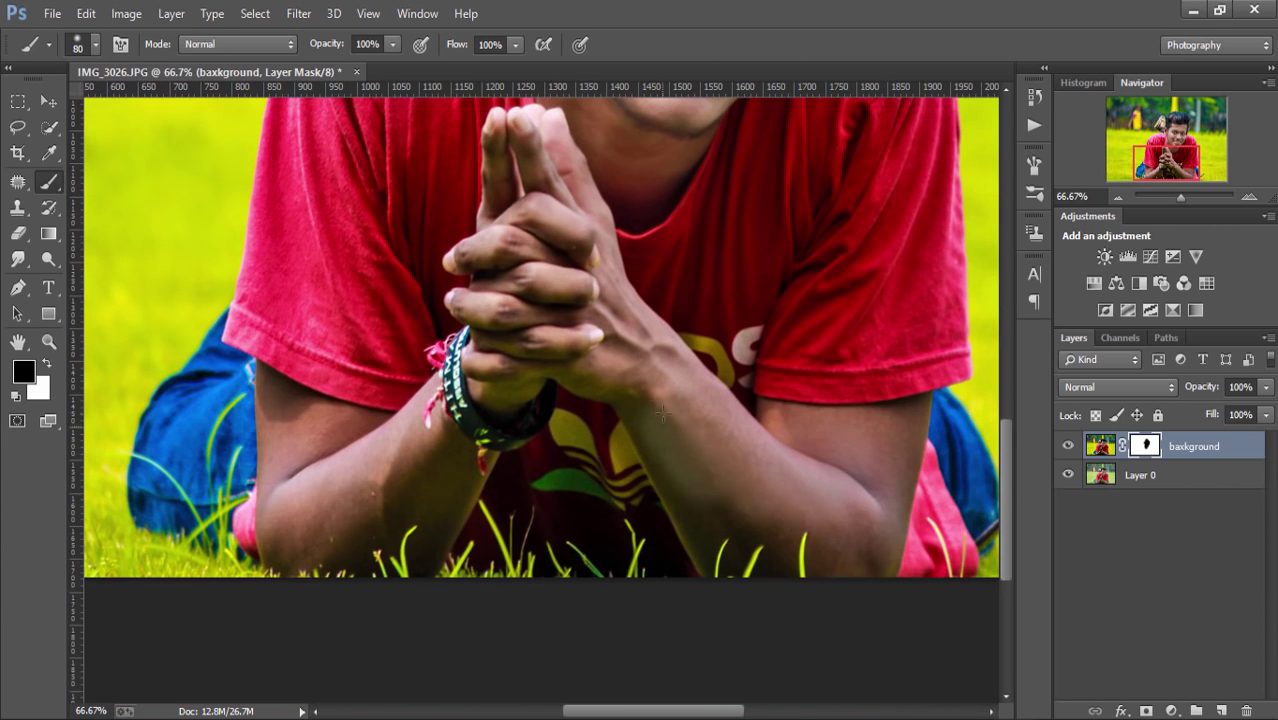
{"action": "mouse_move", "coordinate": [828, 555]}
{"action": "left_mouse_down"}
{"action": "mouse_move", "coordinate": [690, 500]}
{"action": "mouse_move", "coordinate": [860, 550]}
{"action": "mouse_move", "coordinate": [905, 400]}
{"action": "mouse_move", "coordinate": [920, 480]}
{"action": "left_mouse_up"}
{"action": "mouse_move", "coordinate": [260, 430]}
{"action": "left_mouse_down"}
{"action": "mouse_move", "coordinate": [318, 414]}
{"action": "mouse_move", "coordinate": [297, 548]}
{"action": "mouse_move", "coordinate": [419, 497]}
{"action": "mouse_move", "coordinate": [441, 440]}
{"action": "mouse_move", "coordinate": [512, 422]}
{"action": "mouse_move", "coordinate": [400, 560]}
{"action": "left_mouse_up"}
{"action": "scroll", "coordinate": [520, 420], "scroll_direction": "up", "scroll_amount": 1}
{"action": "mouse_move", "coordinate": [630, 370]}
{"action": "left_mouse_down"}
{"action": "mouse_move", "coordinate": [600, 440]}
{"action": "mouse_move", "coordinate": [502, 258]}
{"action": "mouse_move", "coordinate": [442, 430]}
{"action": "left_mouse_up"}
{"action": "scroll", "coordinate": [524, 313], "scroll_direction": "up", "scroll_amount": 2}
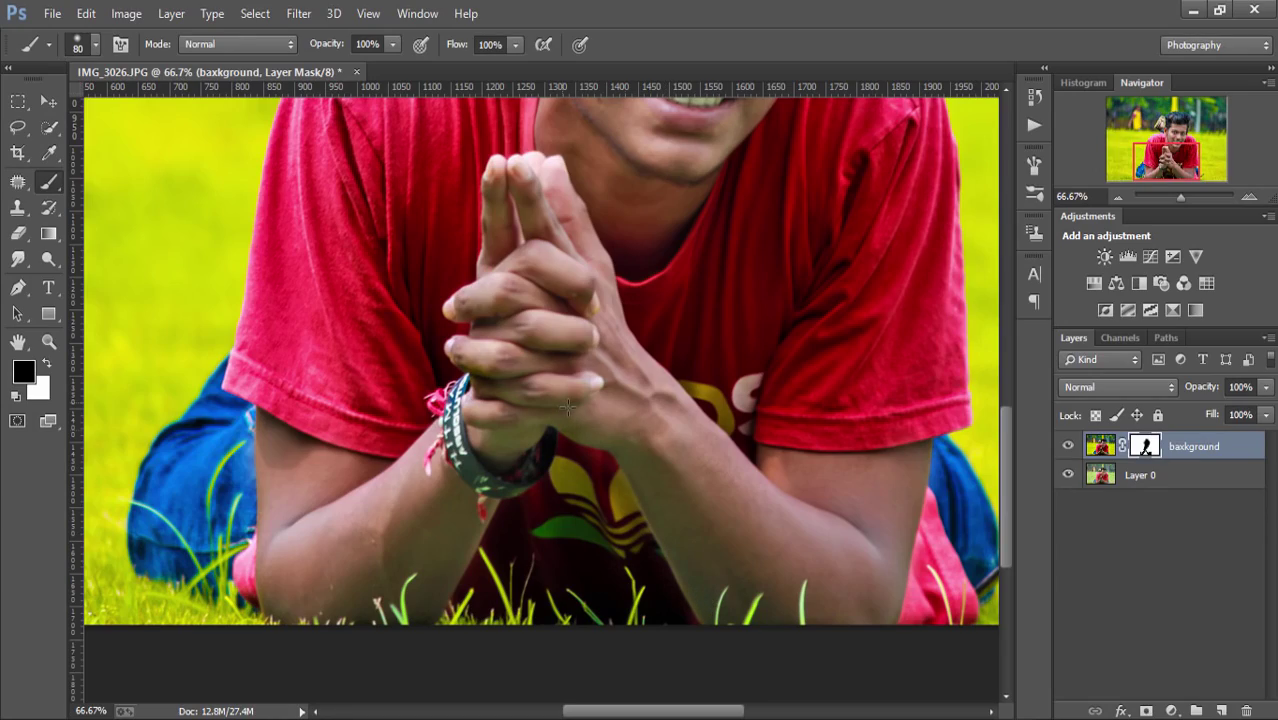
{"action": "scroll", "coordinate": [567, 406], "scroll_direction": "up", "scroll_amount": 6}
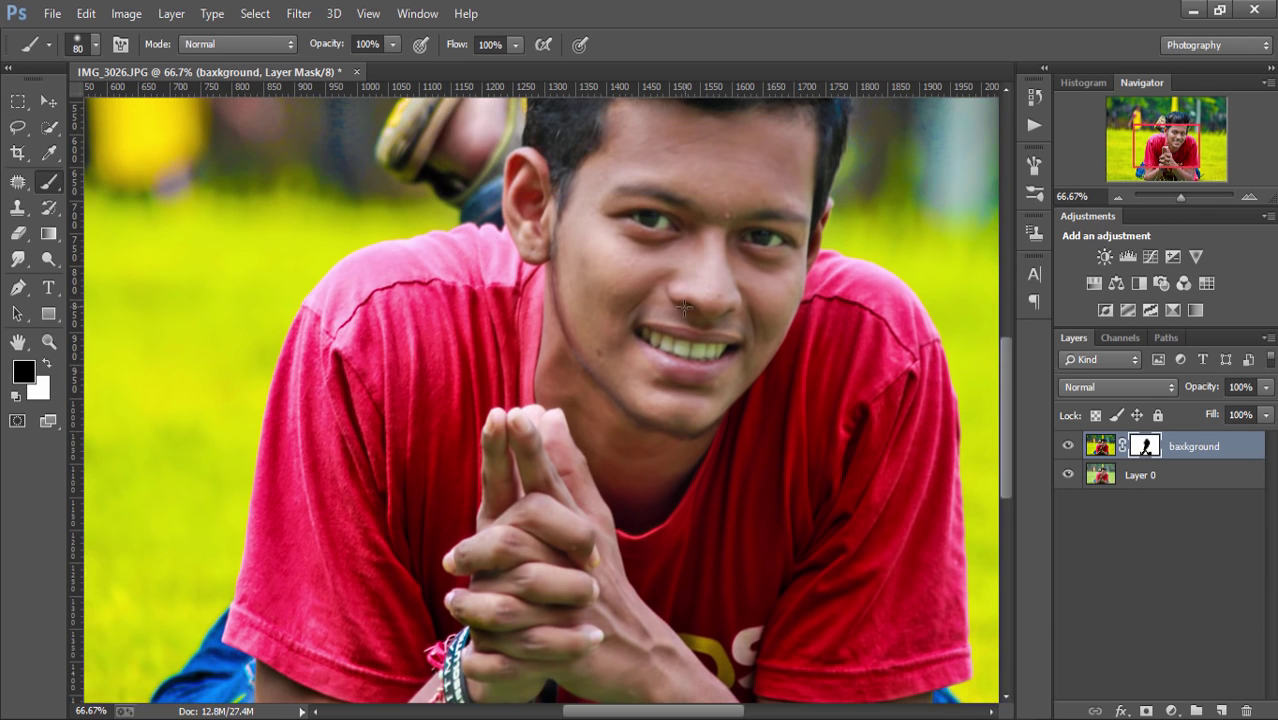
{"action": "key", "text": "ctrl+minus"}
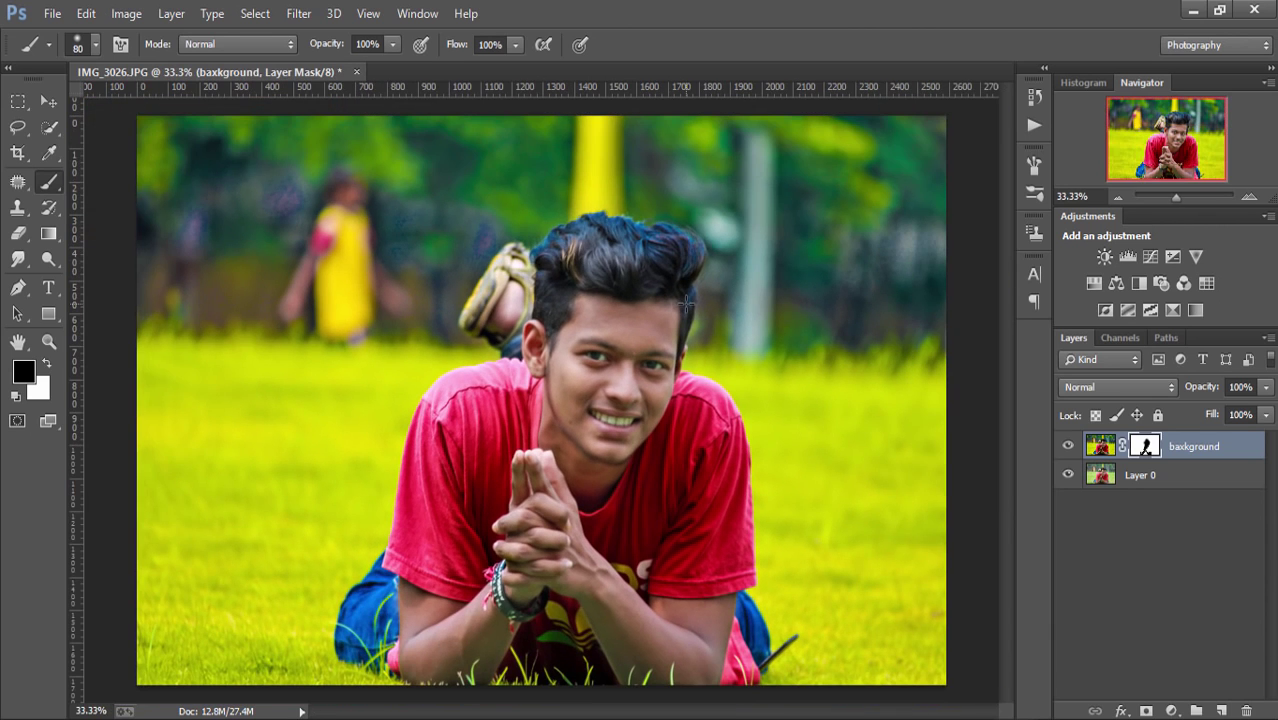
Brighten Layer 0 with a Curves adjustment, raising the RGB curve at input 84 to output 112
{"action": "left_click", "coordinate": [1158, 472]}
{"action": "left_click", "coordinate": [127, 14]}
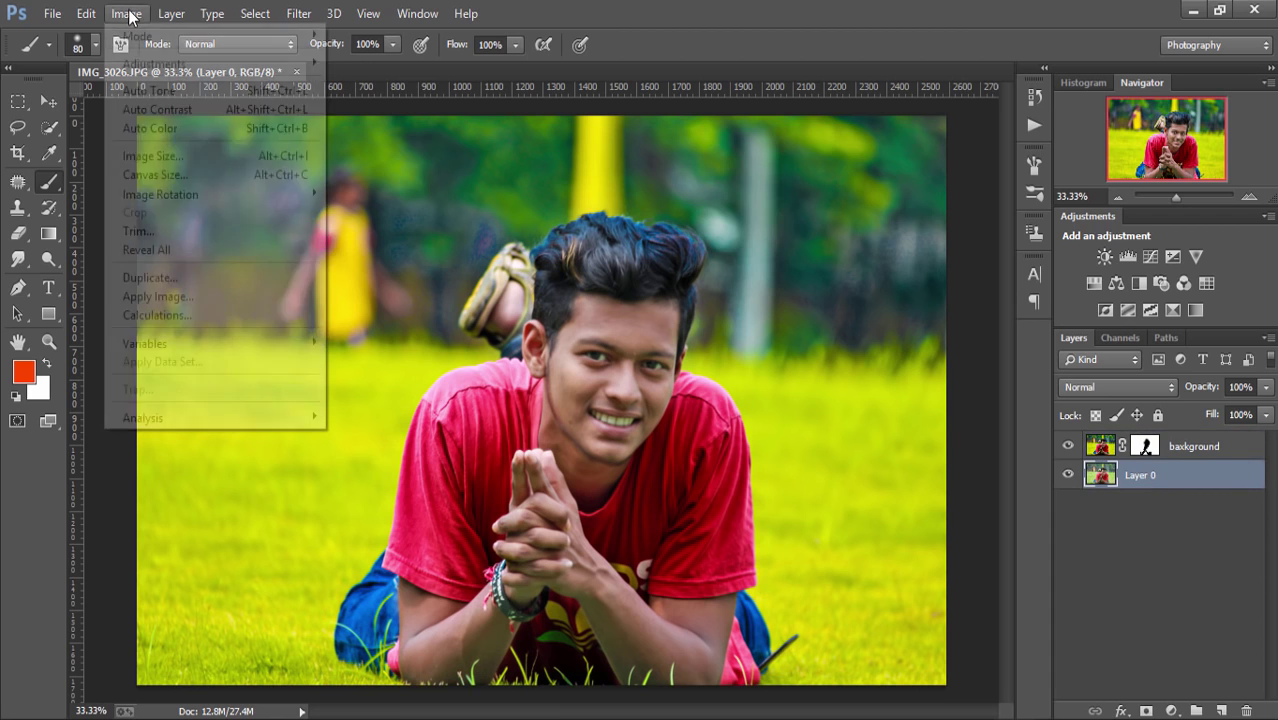
{"action": "mouse_move", "coordinate": [155, 66]}
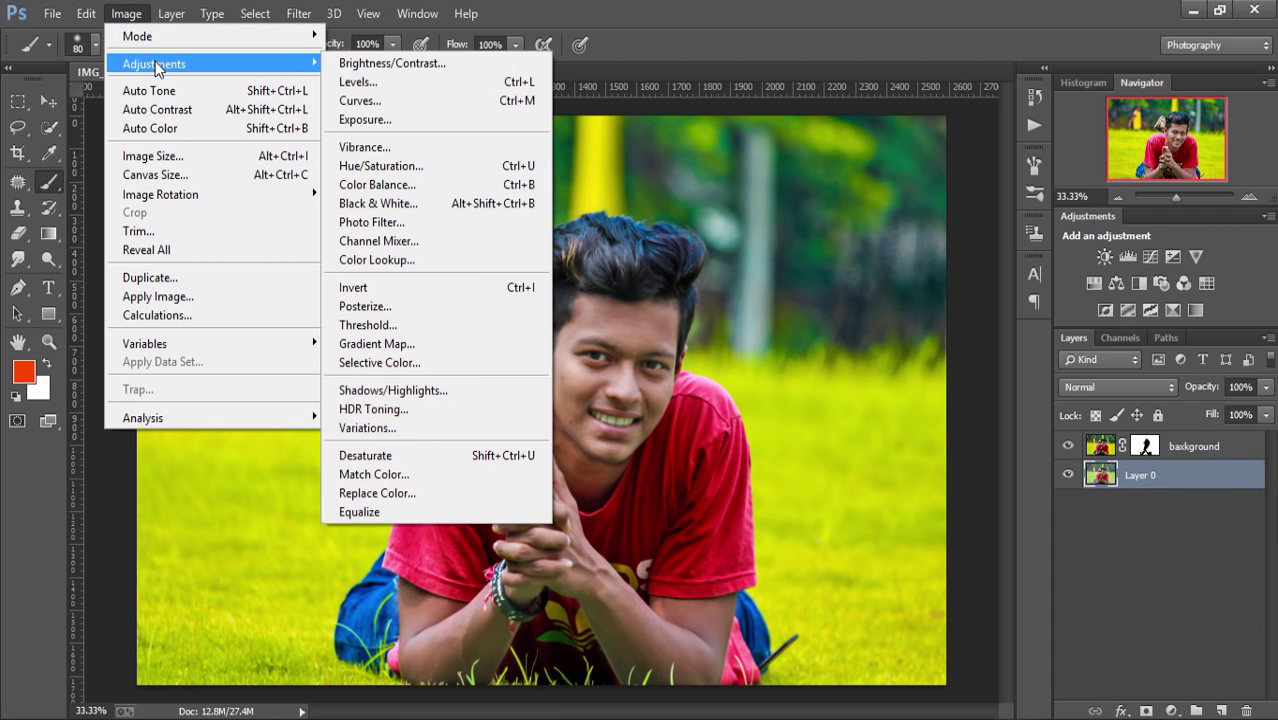
{"action": "left_click", "coordinate": [374, 101]}
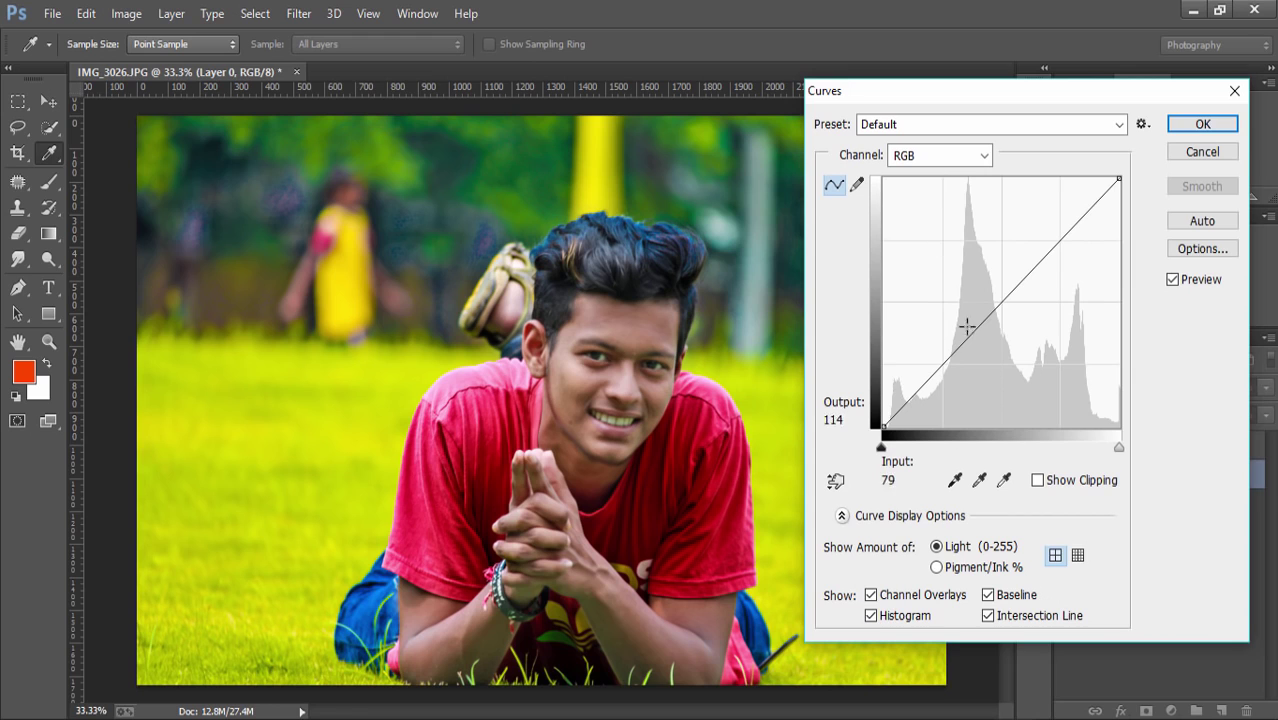
{"action": "left_click", "coordinate": [977, 324]}
{"action": "left_click_drag", "start_coordinate": [975, 324], "coordinate": [960, 318]}
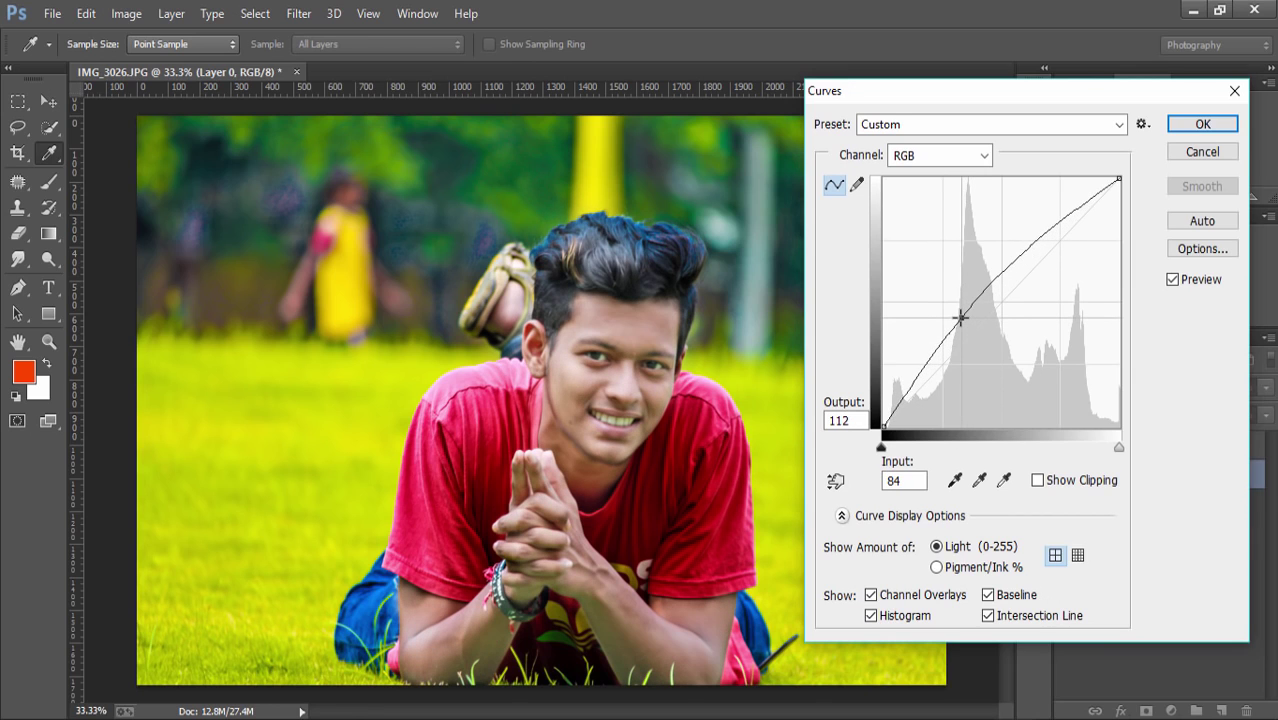
{"action": "left_click", "coordinate": [1220, 125]}
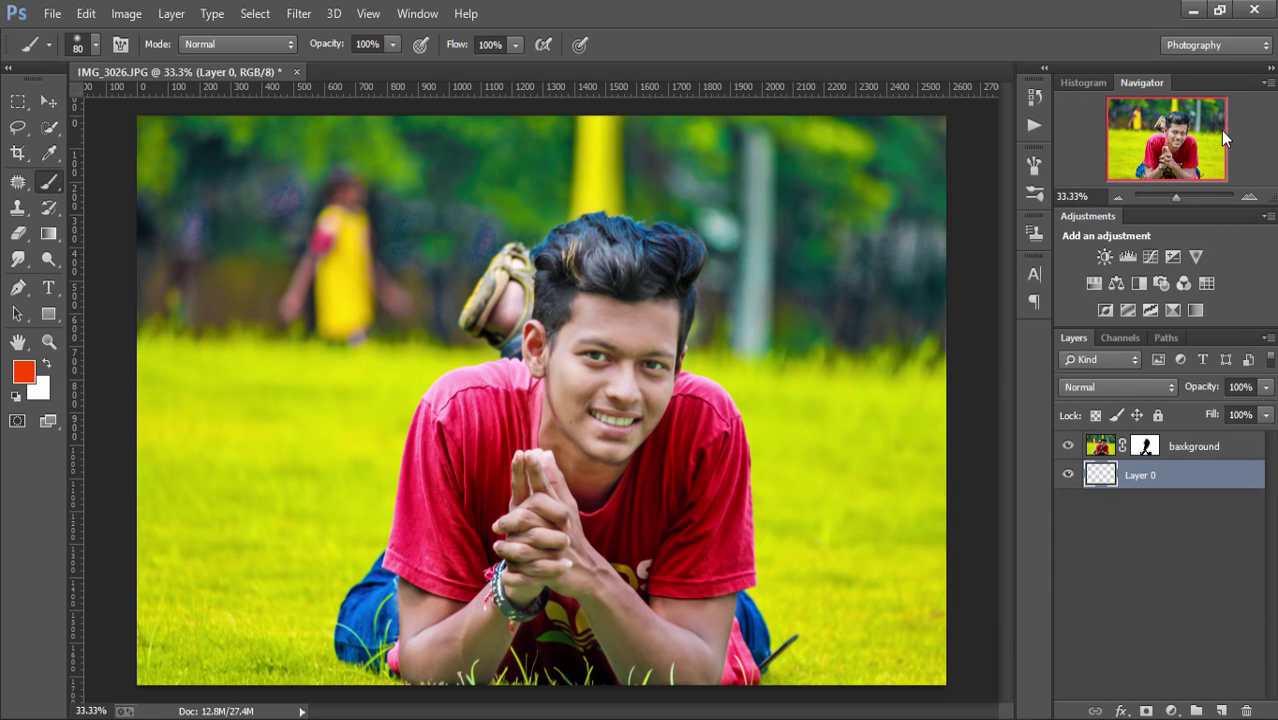
Paint black on the baxkground layer's mask over the rest of the man's hair
{"action": "left_click", "coordinate": [1146, 447]}
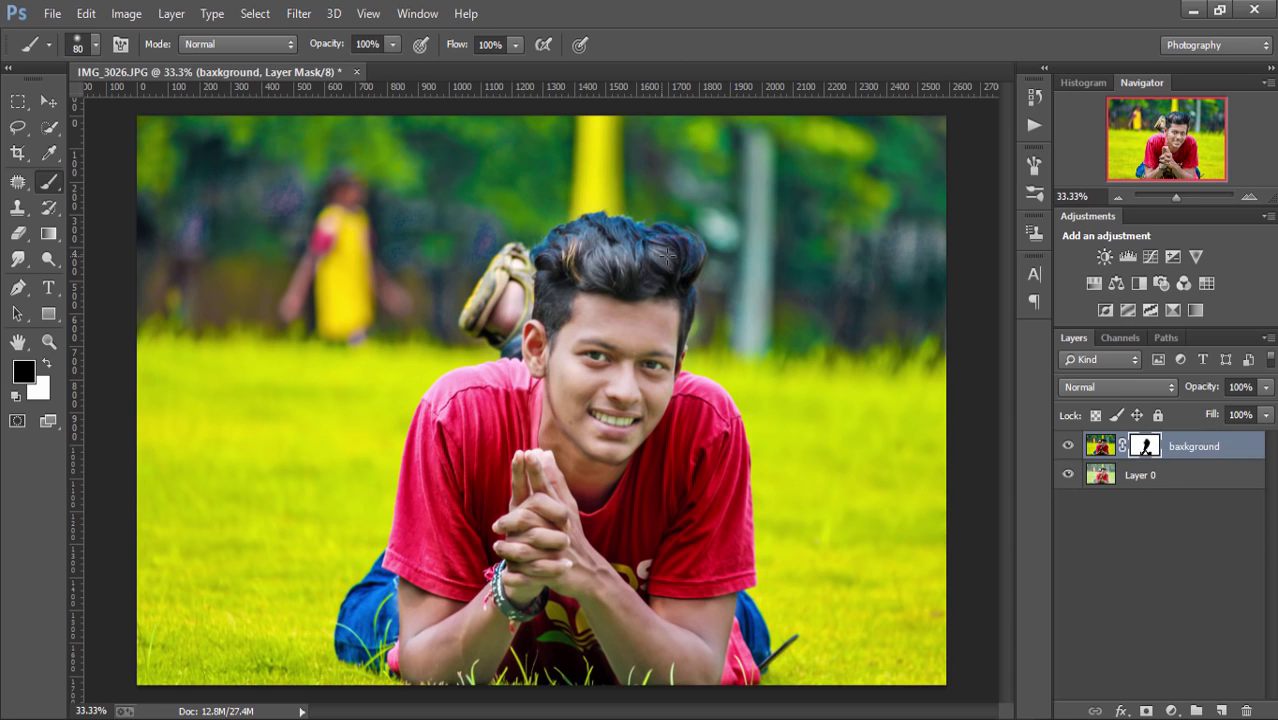
{"action": "mouse_move", "coordinate": [675, 254]}
{"action": "left_mouse_down"}
{"action": "mouse_move", "coordinate": [620, 250]}
{"action": "mouse_move", "coordinate": [601, 228]}
{"action": "left_mouse_up"}
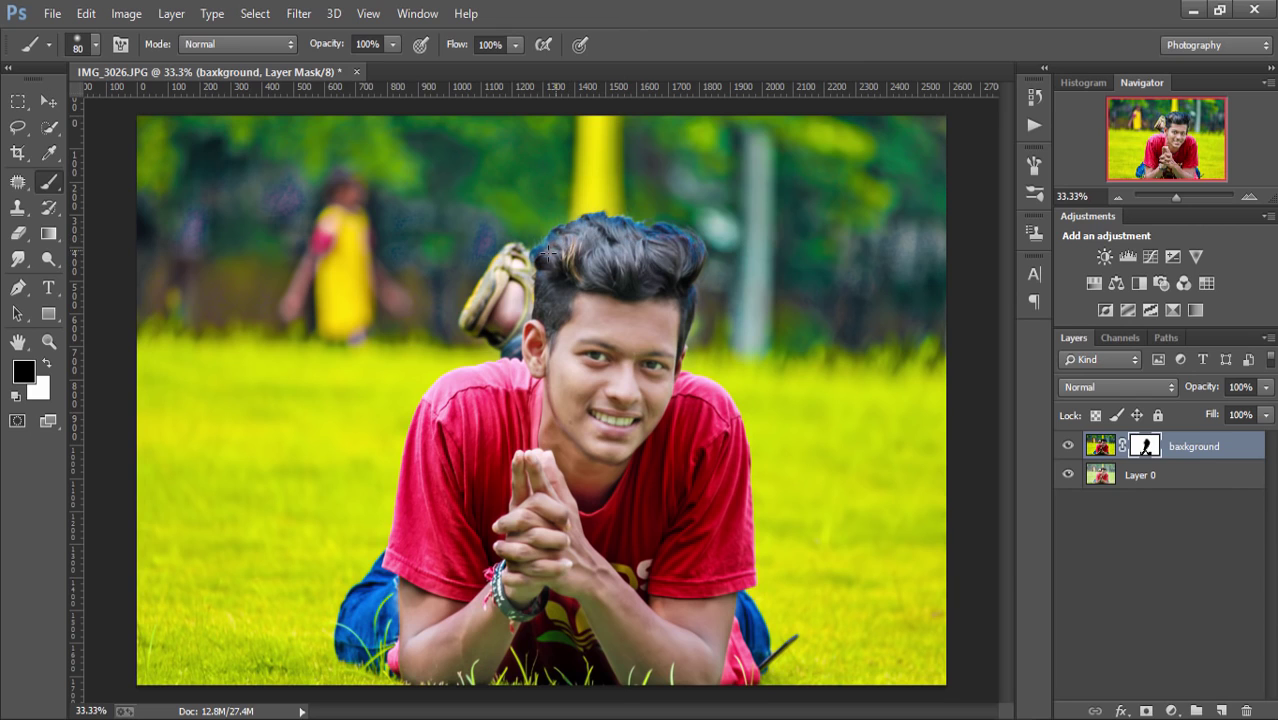
{"action": "mouse_move", "coordinate": [611, 234]}
{"action": "left_mouse_down"}
{"action": "mouse_move", "coordinate": [656, 236]}
{"action": "mouse_move", "coordinate": [682, 262]}
{"action": "mouse_move", "coordinate": [683, 298]}
{"action": "left_mouse_up"}
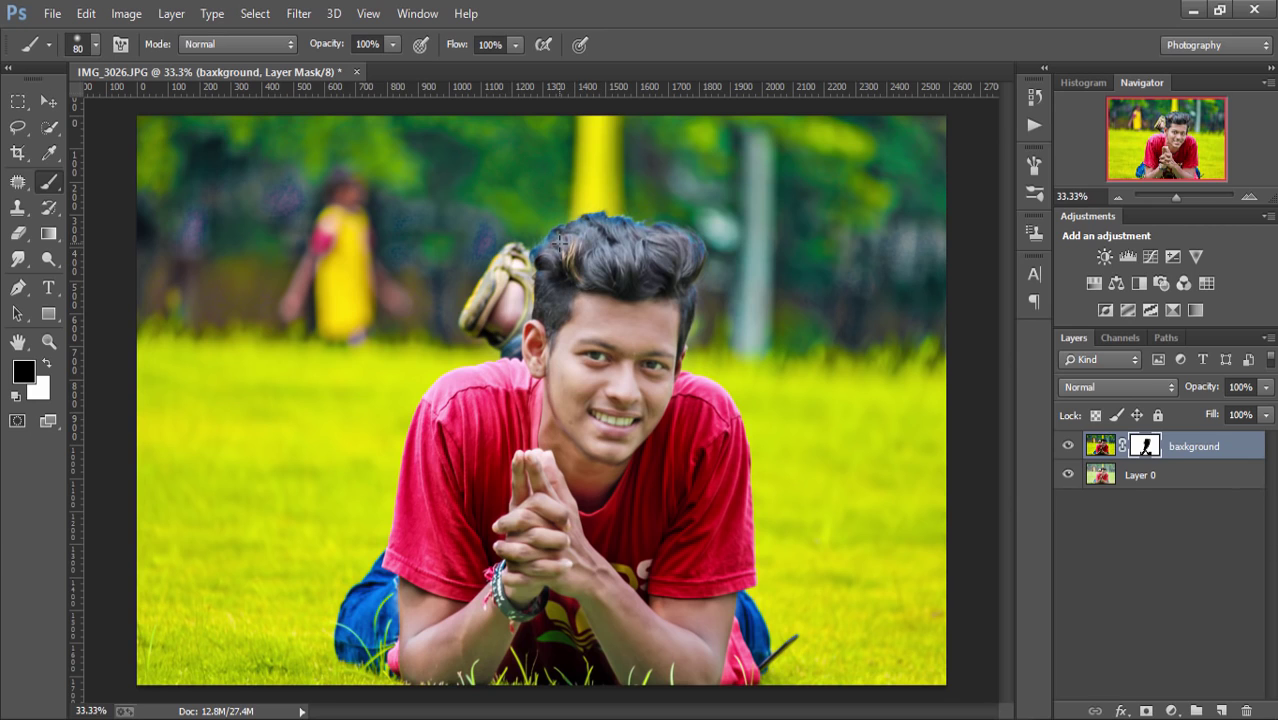
Remove the small blemishes on the cheek and beside the eye on Layer 0 with the Spot Healing Brush at size 19
{"action": "left_click", "coordinate": [1150, 470]}
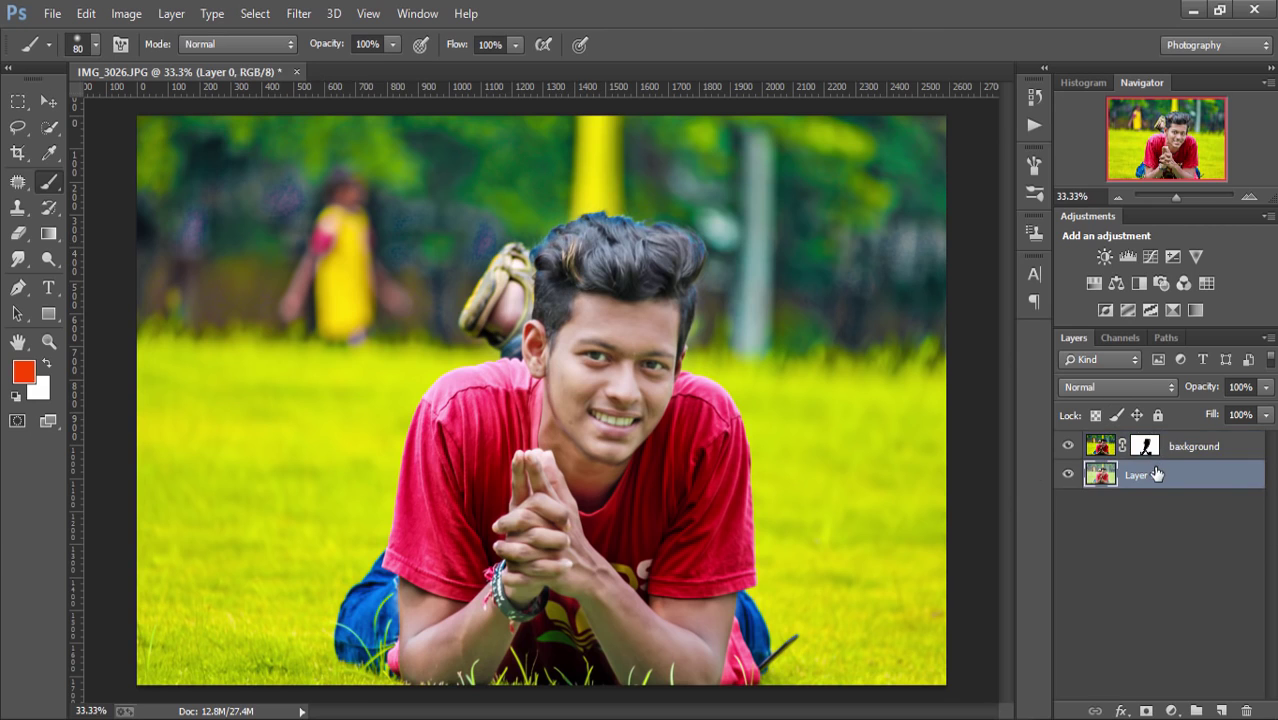
{"action": "left_click_drag", "start_coordinate": [48, 180], "coordinate": [120, 177]}
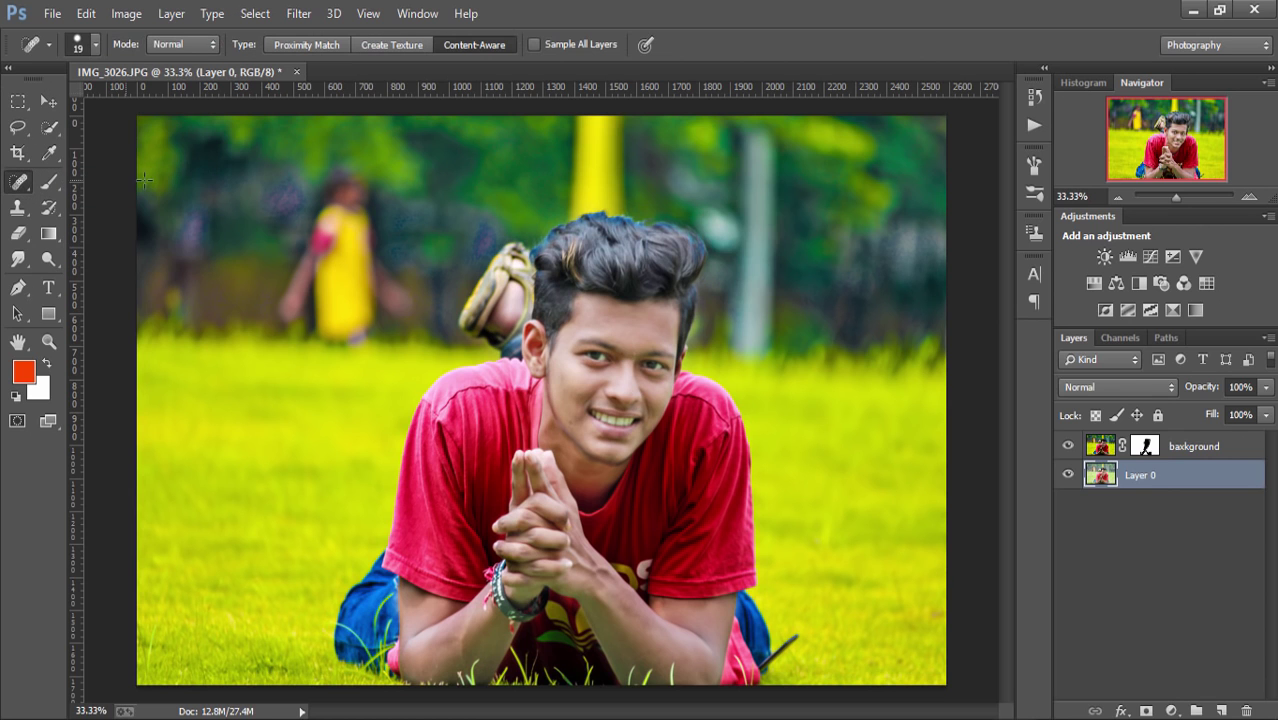
{"action": "key", "text": "ctrl+plus"}
{"action": "key", "text": "ctrl+plus"}
{"action": "key", "text": "ctrl+plus"}
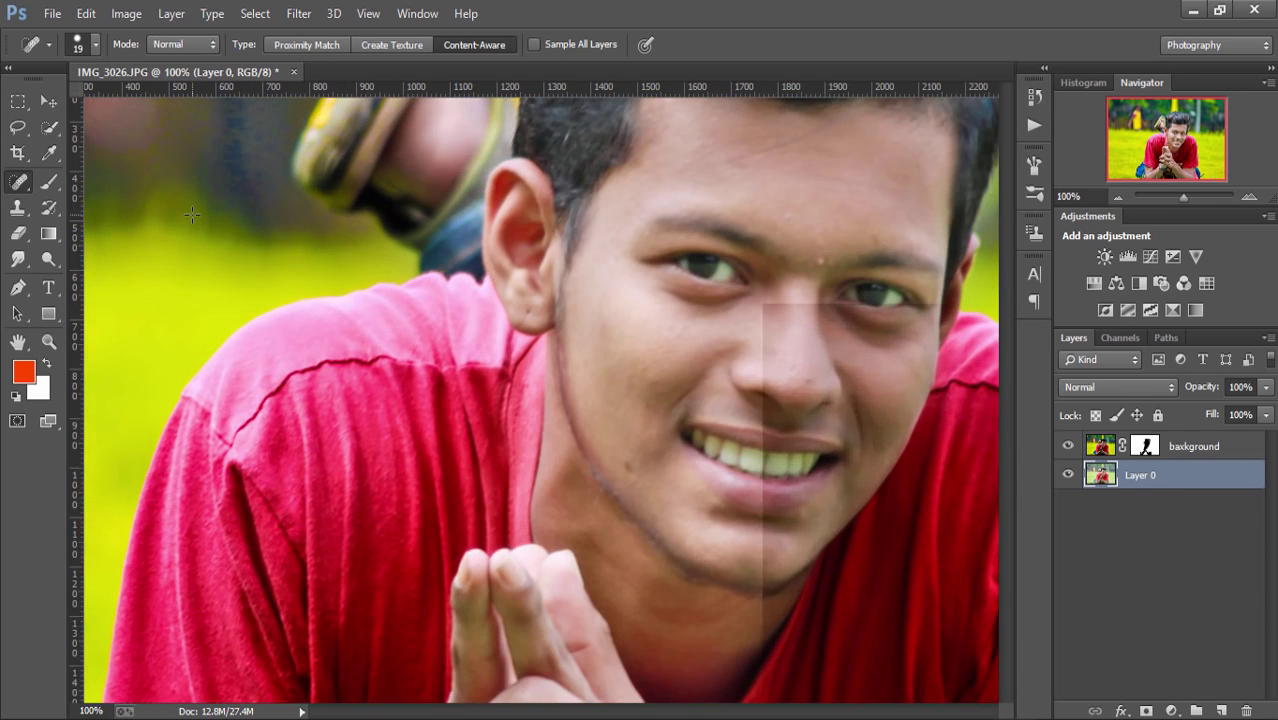
{"action": "key", "text": "ctrl+plus"}
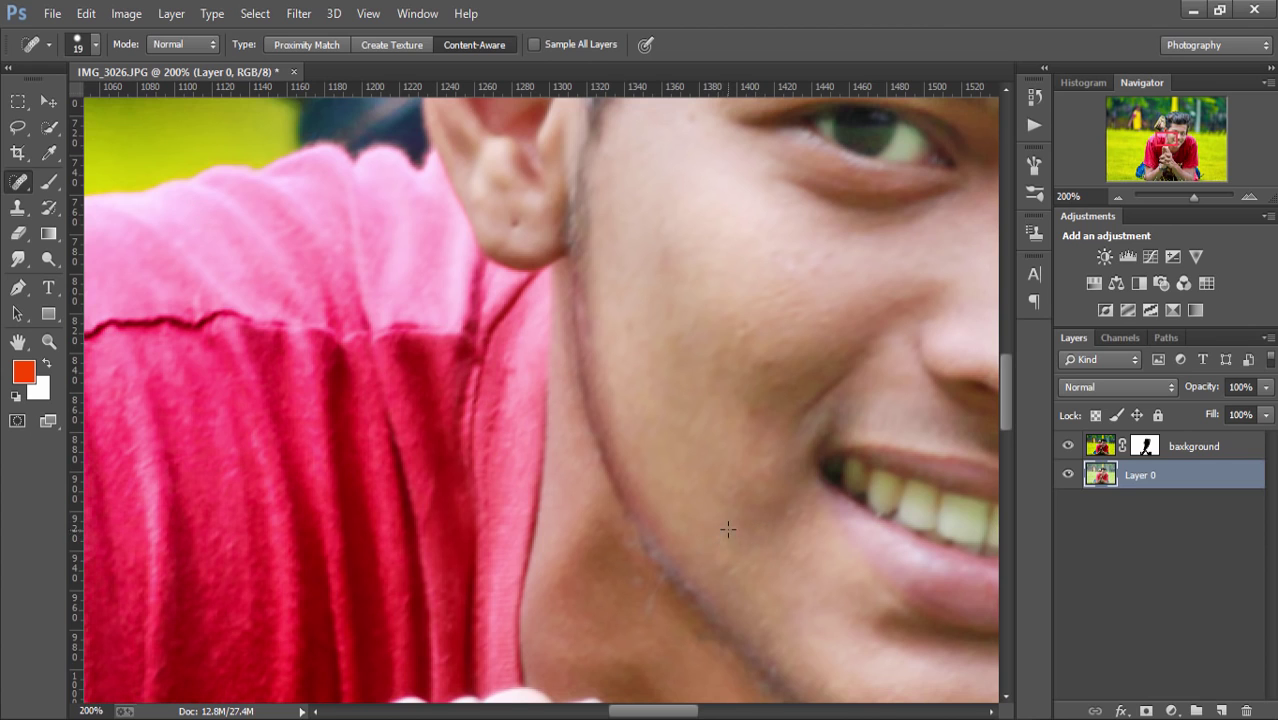
{"action": "scroll", "coordinate": [728, 530], "scroll_direction": "up", "scroll_amount": 3}
{"action": "scroll", "coordinate": [755, 505], "scroll_direction": "up", "scroll_amount": 3}
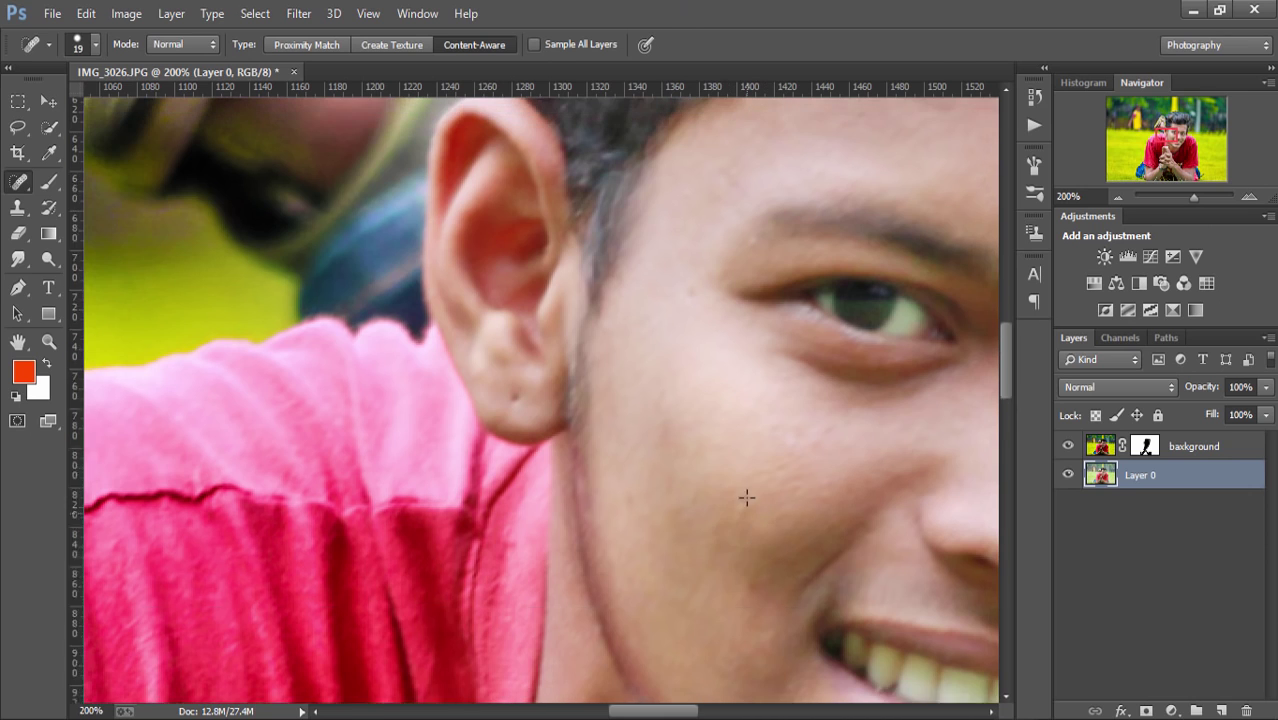
{"action": "scroll", "coordinate": [683, 446], "scroll_direction": "up", "scroll_amount": 1}
{"action": "scroll", "coordinate": [683, 446], "scroll_direction": "up", "scroll_amount": 1}
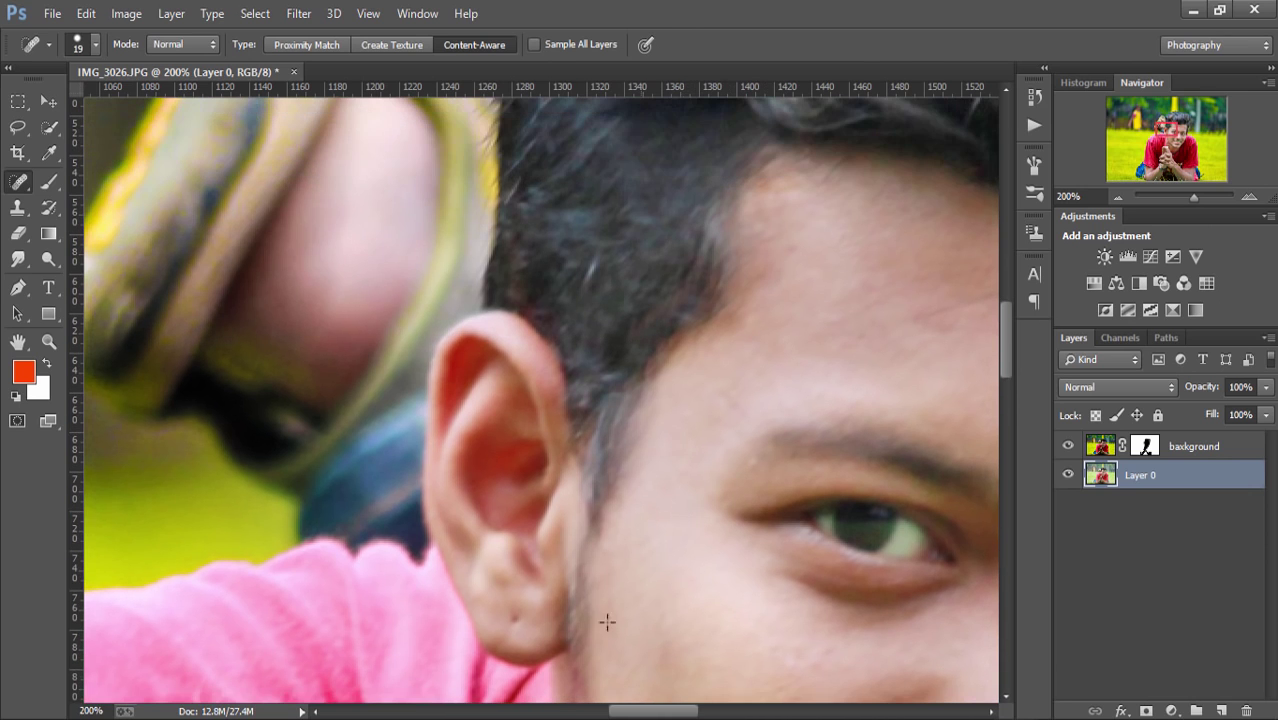
Heal the spots between the eyebrows and on the lower forehead with the Spot Healing Brush
{"action": "left_click_drag", "start_coordinate": [617, 716], "coordinate": [670, 716]}
{"action": "scroll", "coordinate": [600, 360], "scroll_direction": "up", "scroll_amount": 1}
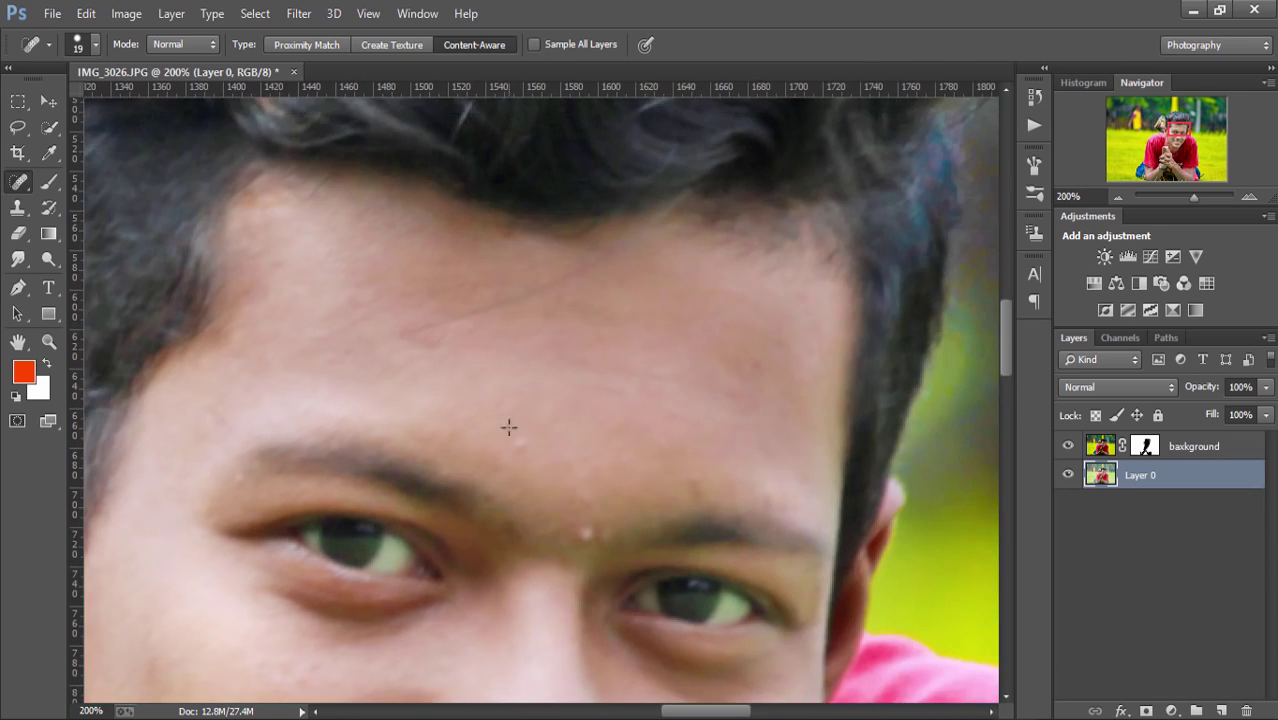
{"action": "scroll", "coordinate": [550, 445], "scroll_direction": "down", "scroll_amount": 1}
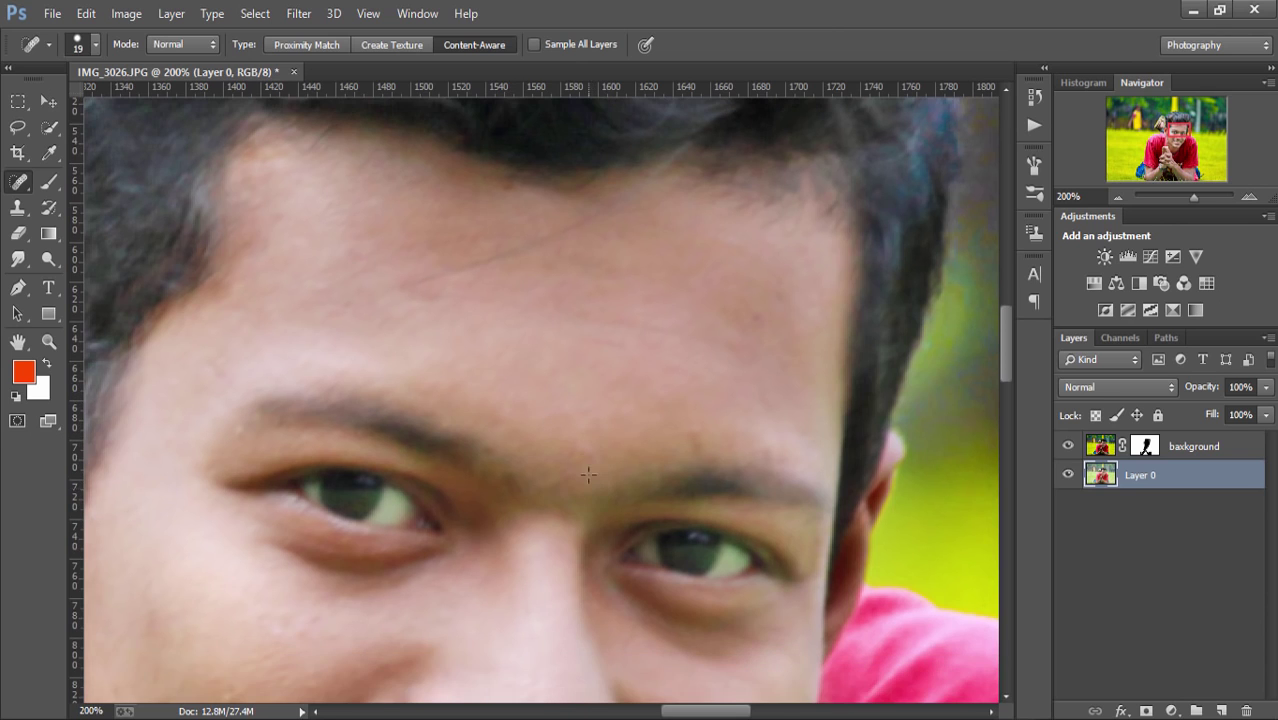
{"action": "scroll", "coordinate": [588, 385], "scroll_direction": "up", "scroll_amount": 1}
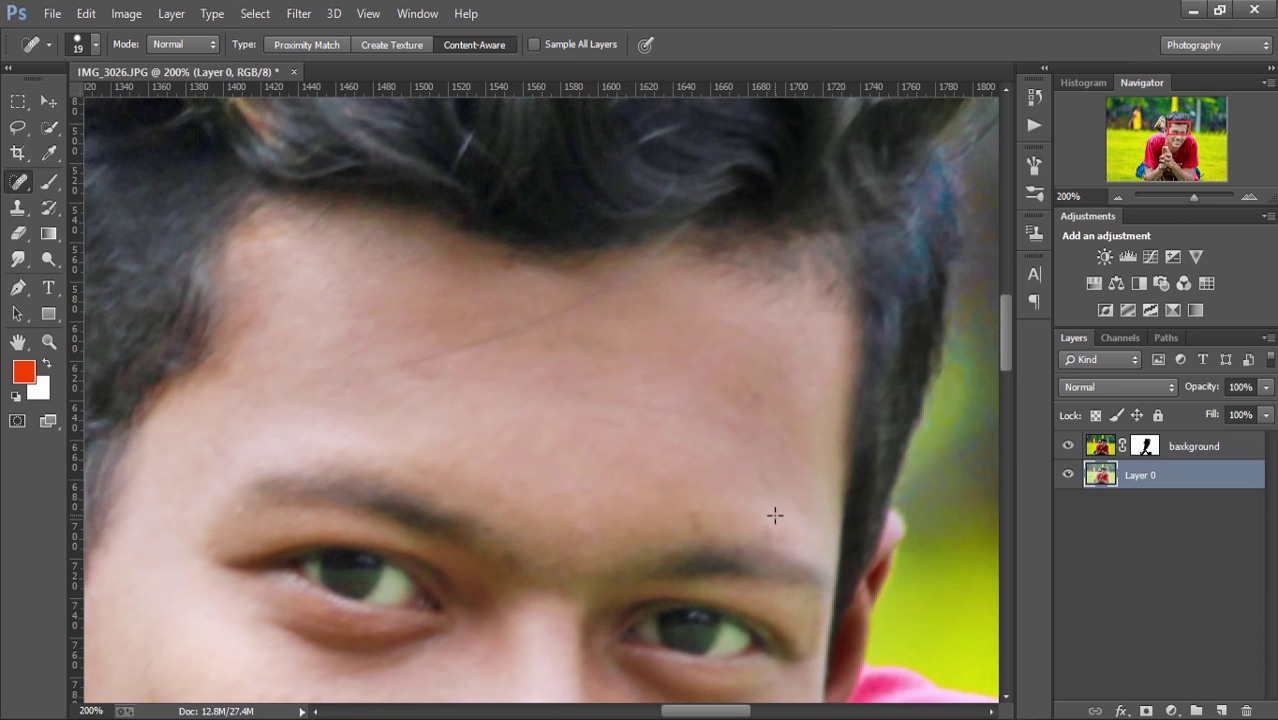
{"action": "left_click", "coordinate": [18, 183]}
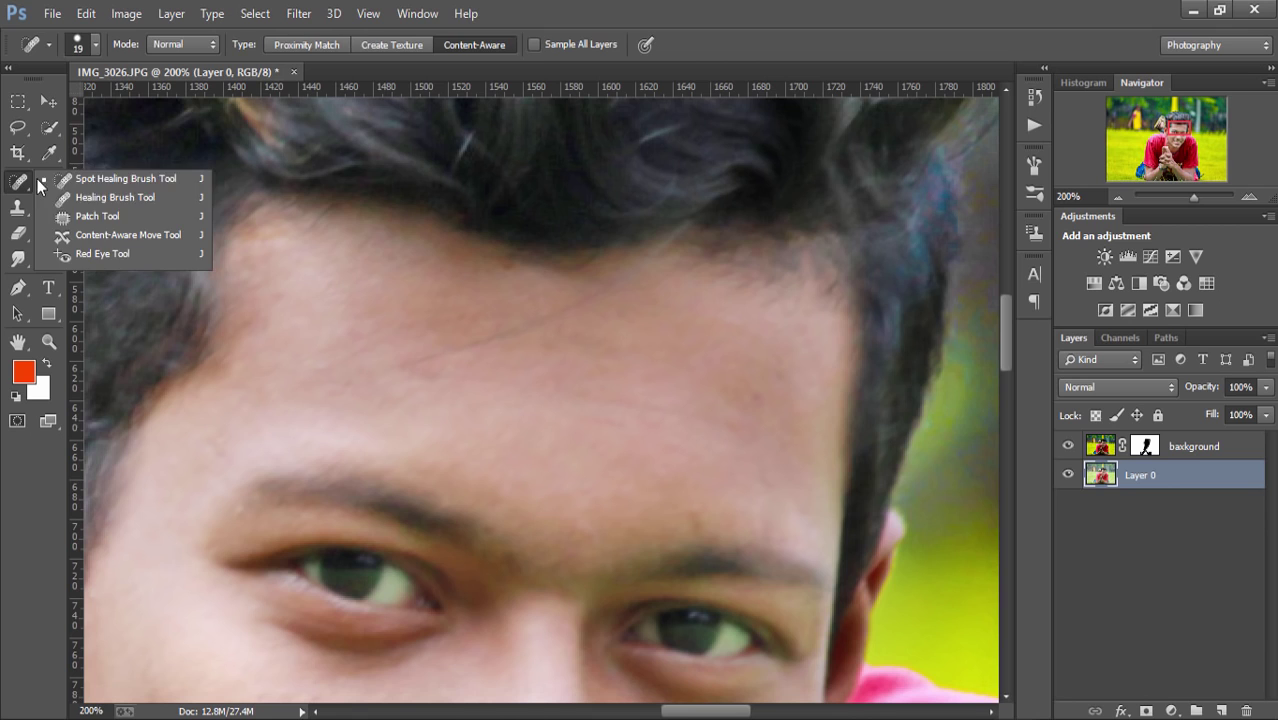
{"action": "left_click", "coordinate": [90, 198]}
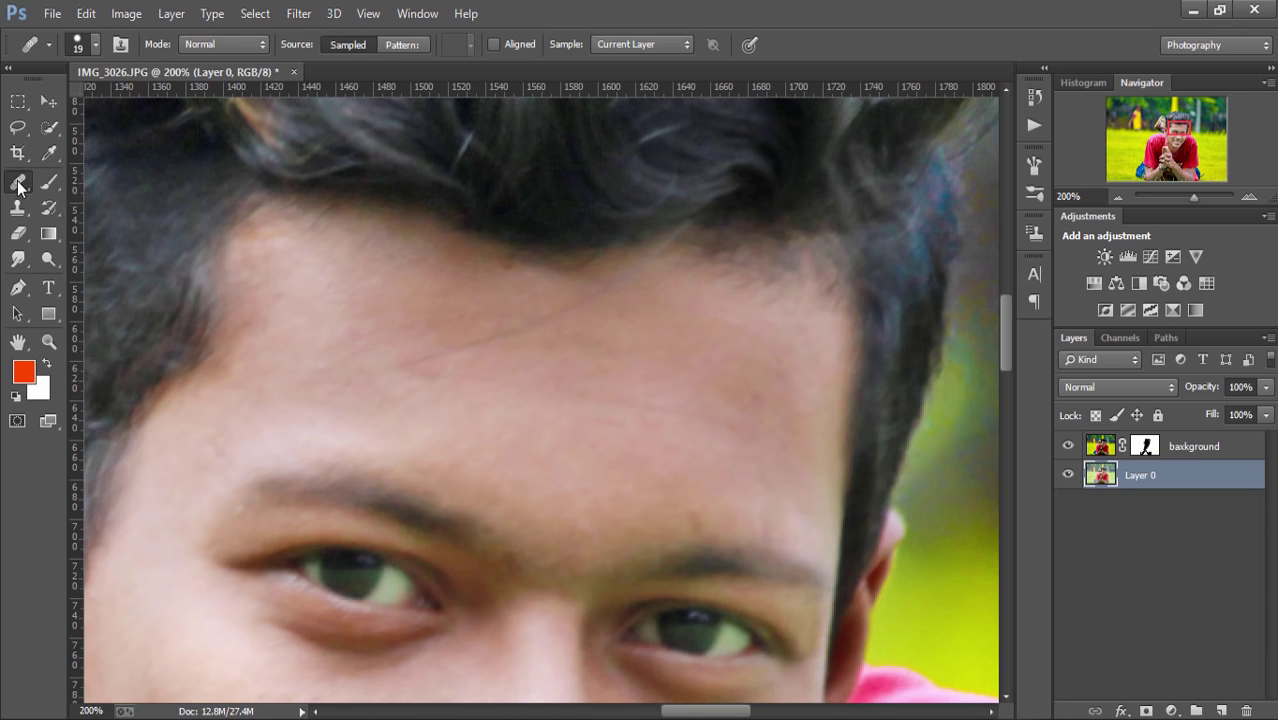
{"action": "left_click", "coordinate": [412, 361]}
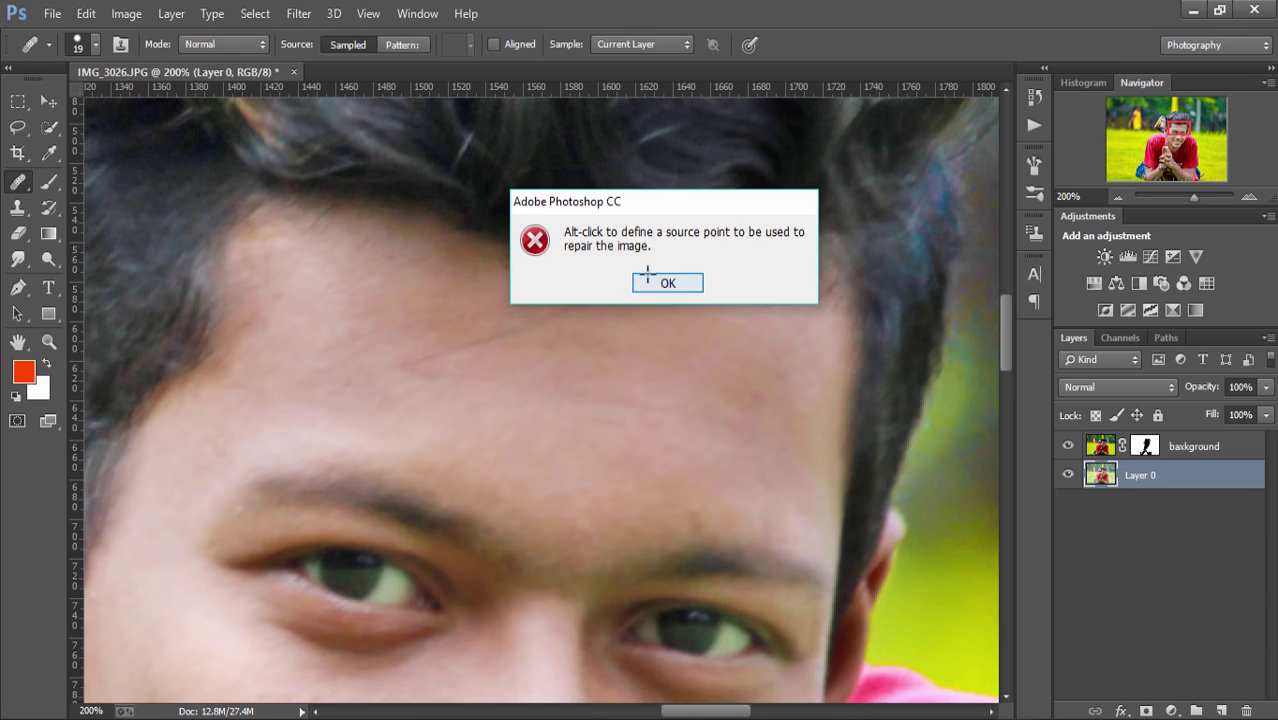
{"action": "left_click", "coordinate": [665, 283]}
{"action": "left_click", "coordinate": [19, 207]}
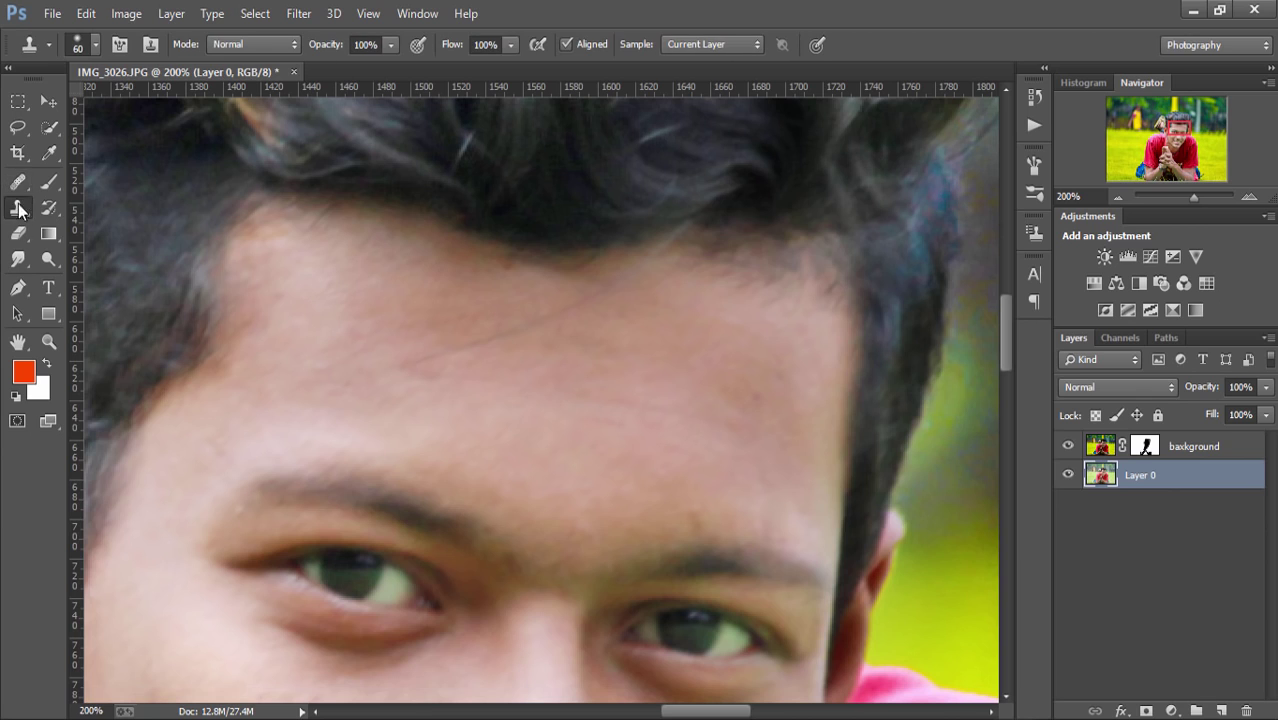
{"action": "left_click", "coordinate": [17, 188]}
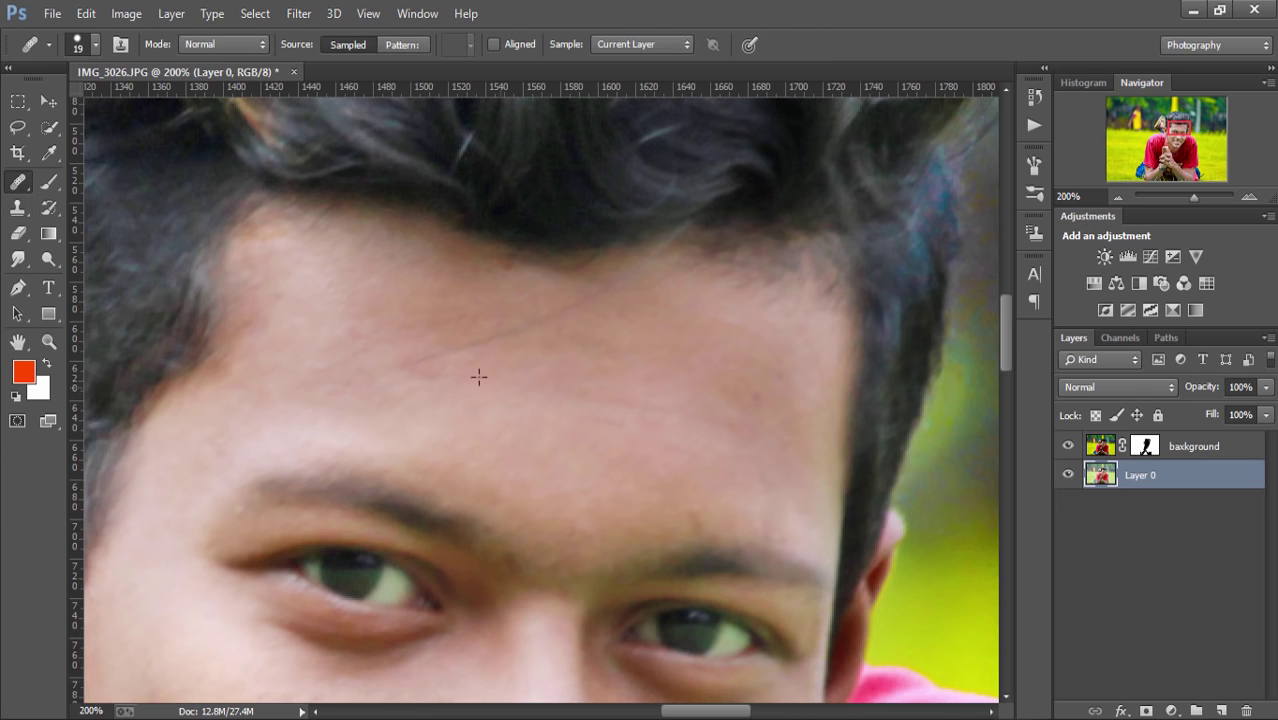
{"action": "left_click", "coordinate": [447, 354]}
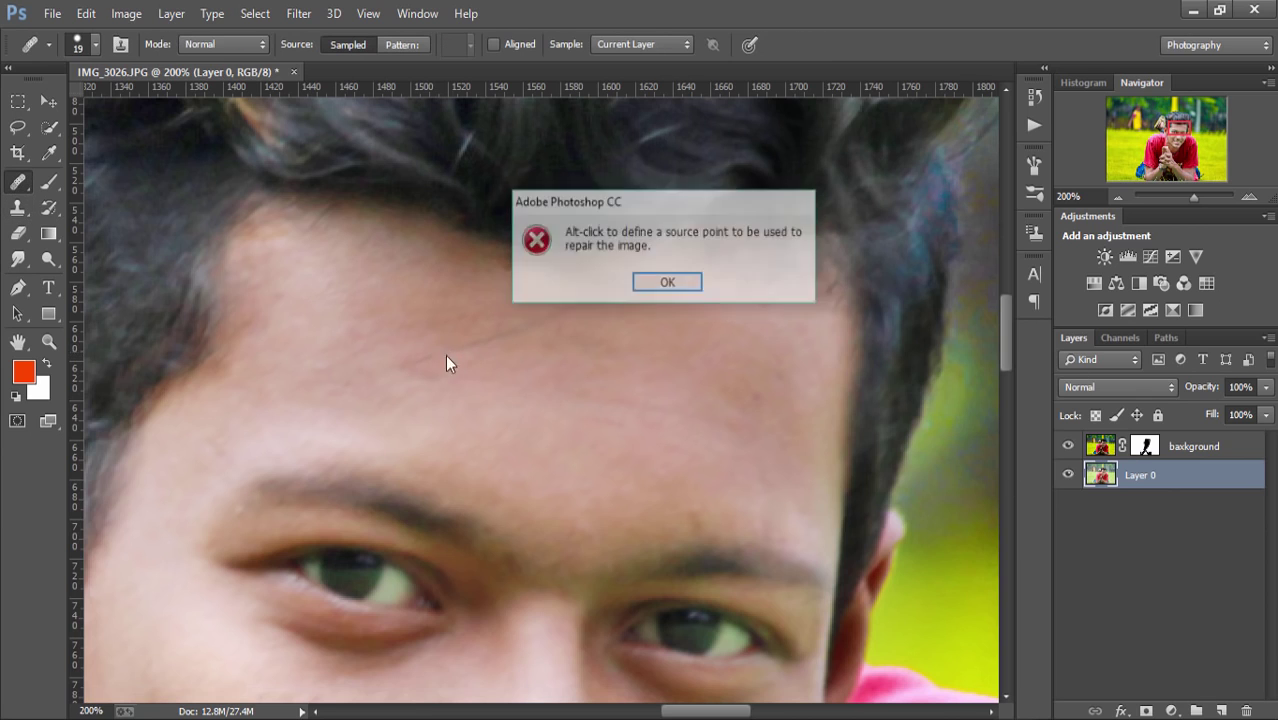
{"action": "left_click", "coordinate": [667, 288]}
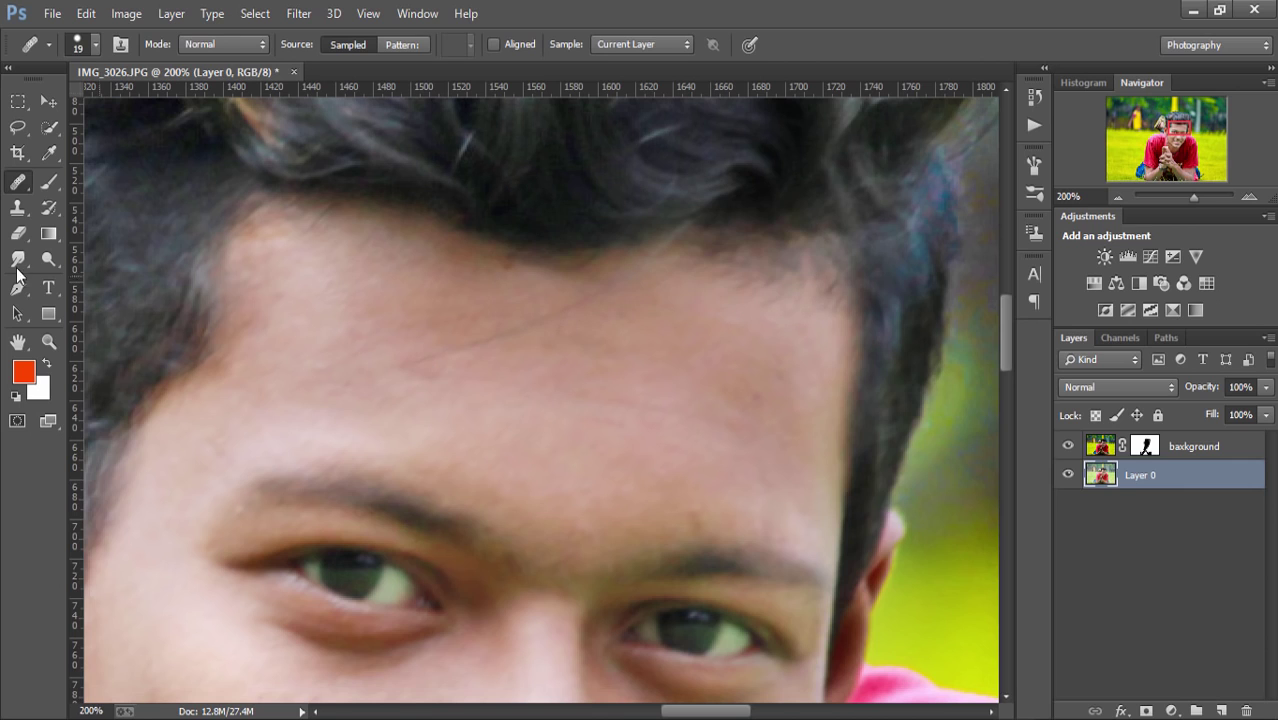
Remove the thin diagonal line across the forehead with the content-aware Spot Healing Brush Tool
{"action": "left_click", "coordinate": [13, 181]}
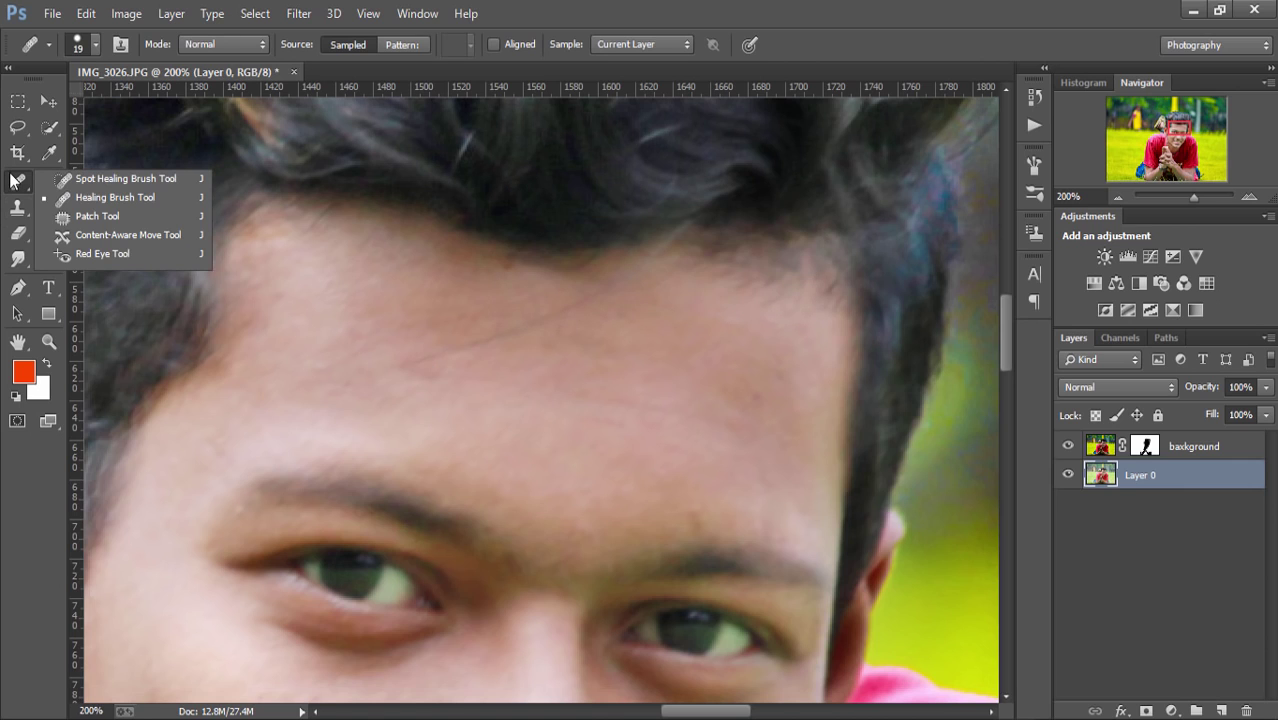
{"action": "left_click", "coordinate": [70, 179]}
{"action": "left_click", "coordinate": [420, 365]}
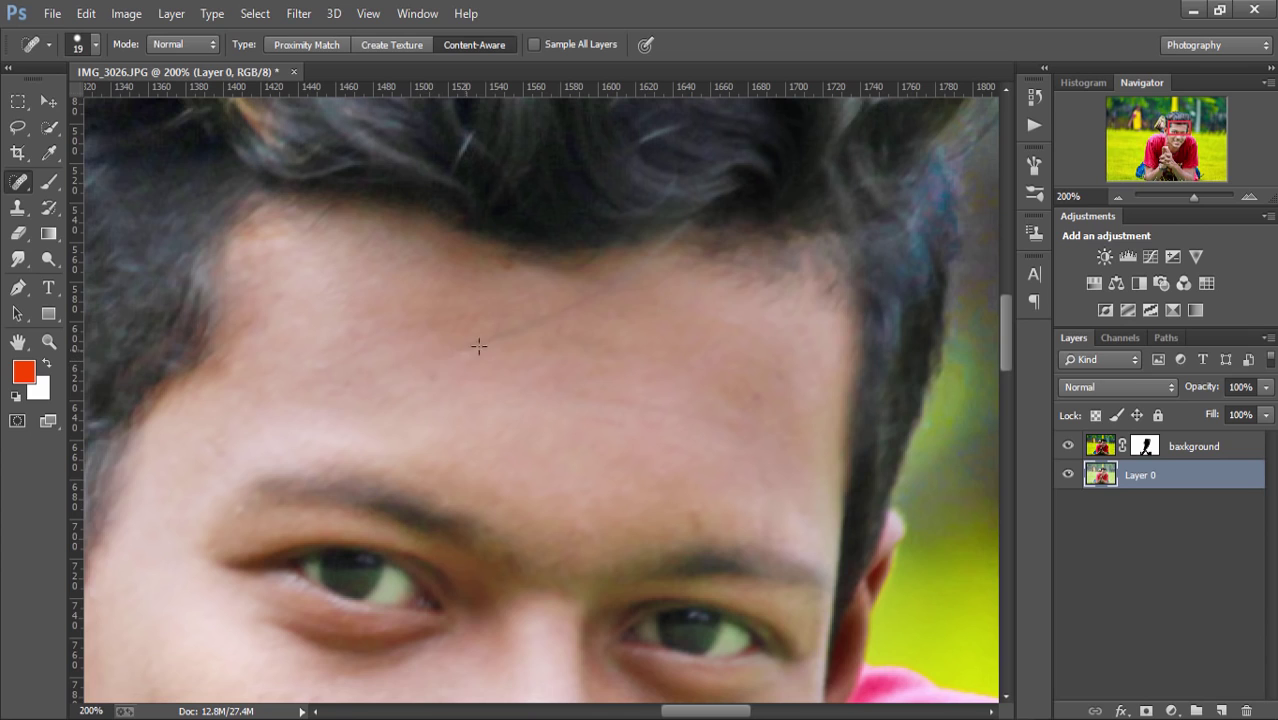
{"action": "left_click", "coordinate": [479, 345]}
{"action": "left_click", "coordinate": [508, 329]}
{"action": "key", "text": "ctrl+minus"}
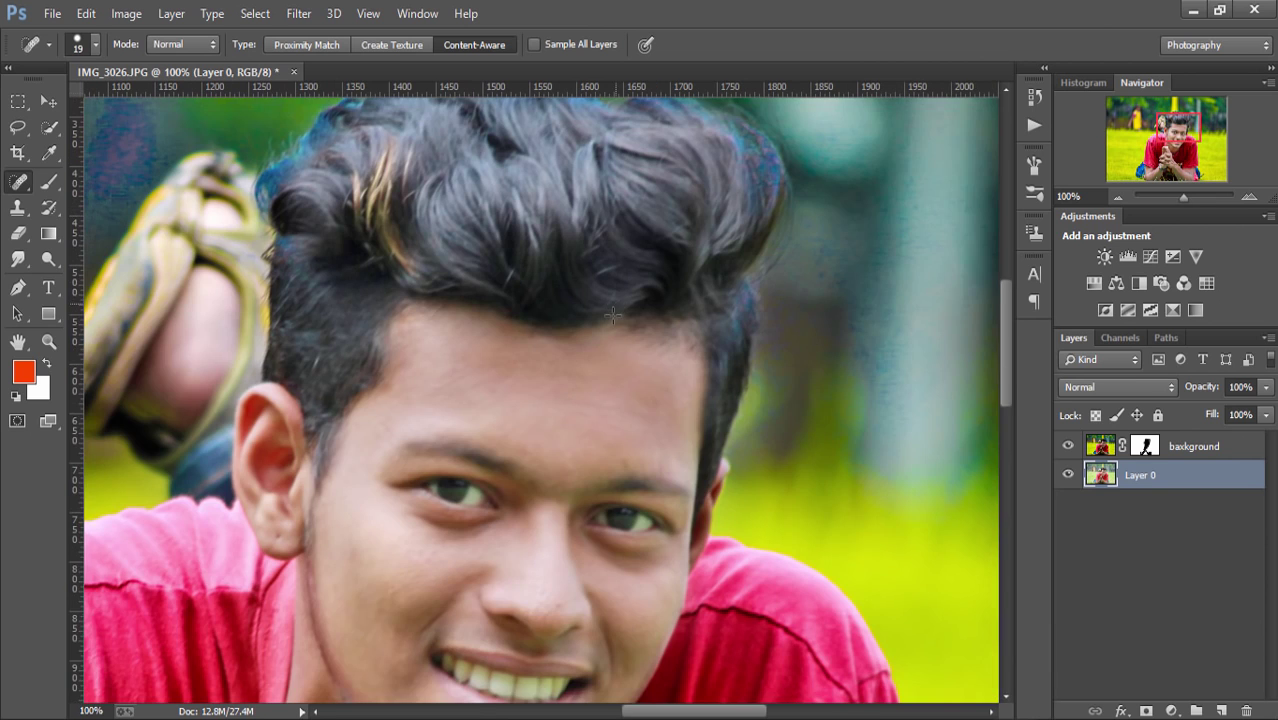
{"action": "scroll", "coordinate": [612, 315], "scroll_direction": "down", "scroll_amount": 5}
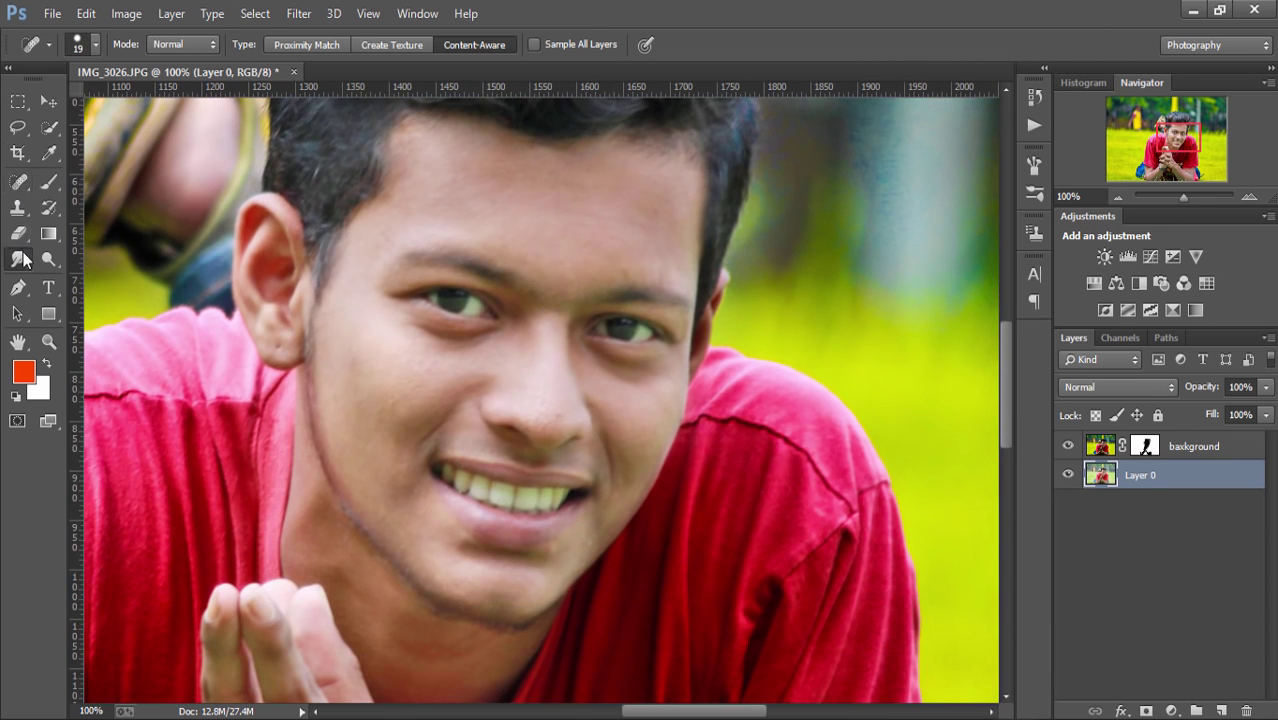
Set up the Smudge Tool for Layer 0 with a 40 px brush and 13% strength
{"action": "mouse_move", "coordinate": [18, 258]}
{"action": "left_mouse_down"}
{"action": "mouse_move", "coordinate": [50, 258]}
{"action": "mouse_move", "coordinate": [88, 300]}
{"action": "mouse_move", "coordinate": [111, 296]}
{"action": "left_mouse_up"}
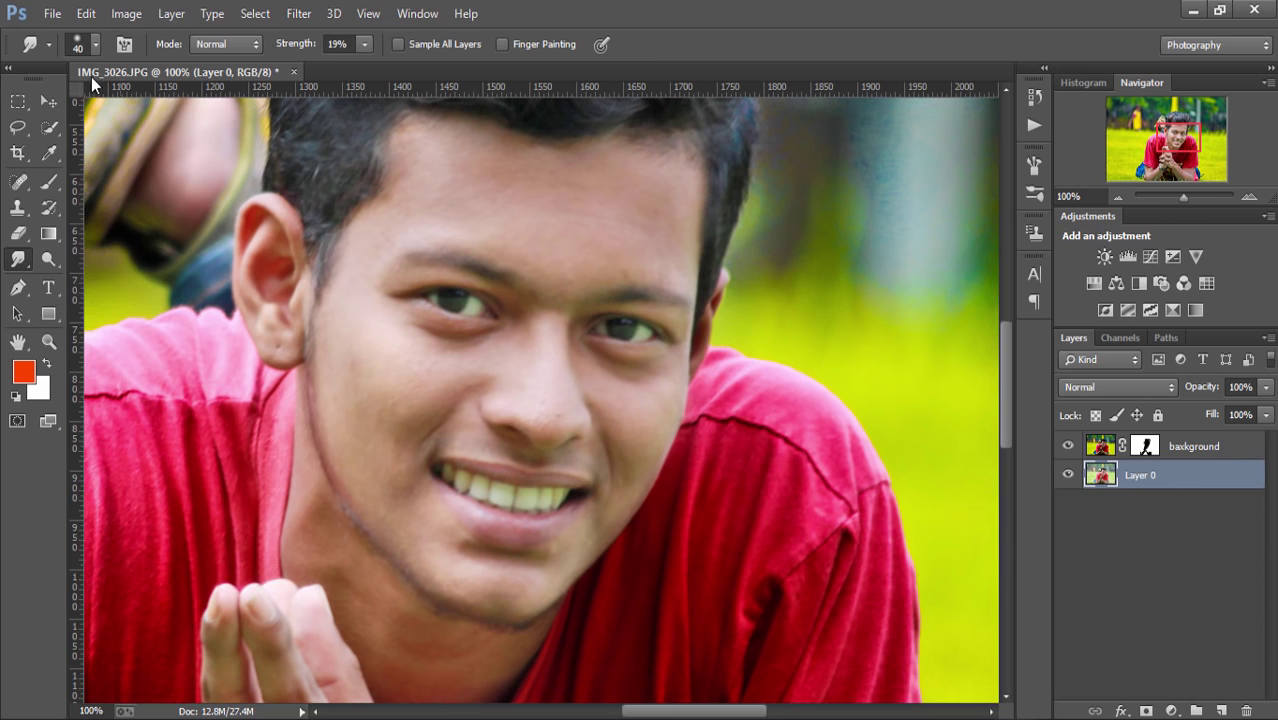
{"action": "left_click", "coordinate": [94, 46]}
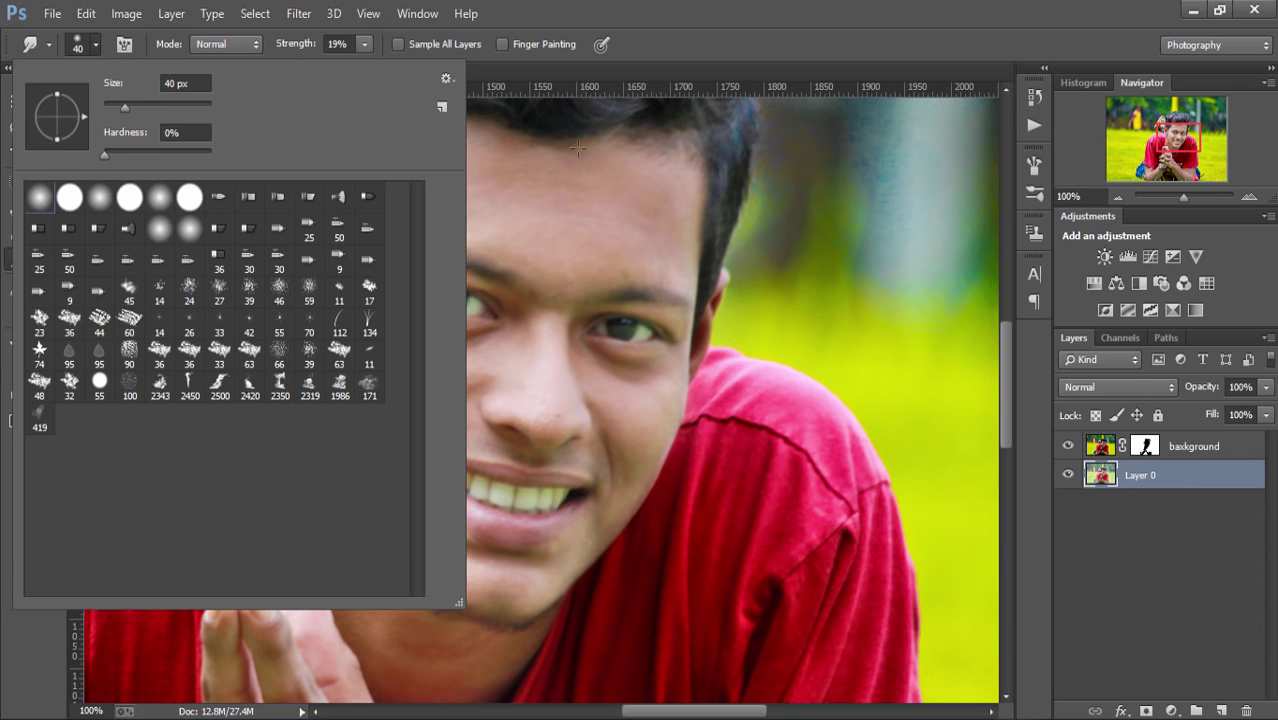
{"action": "left_click", "coordinate": [834, 183]}
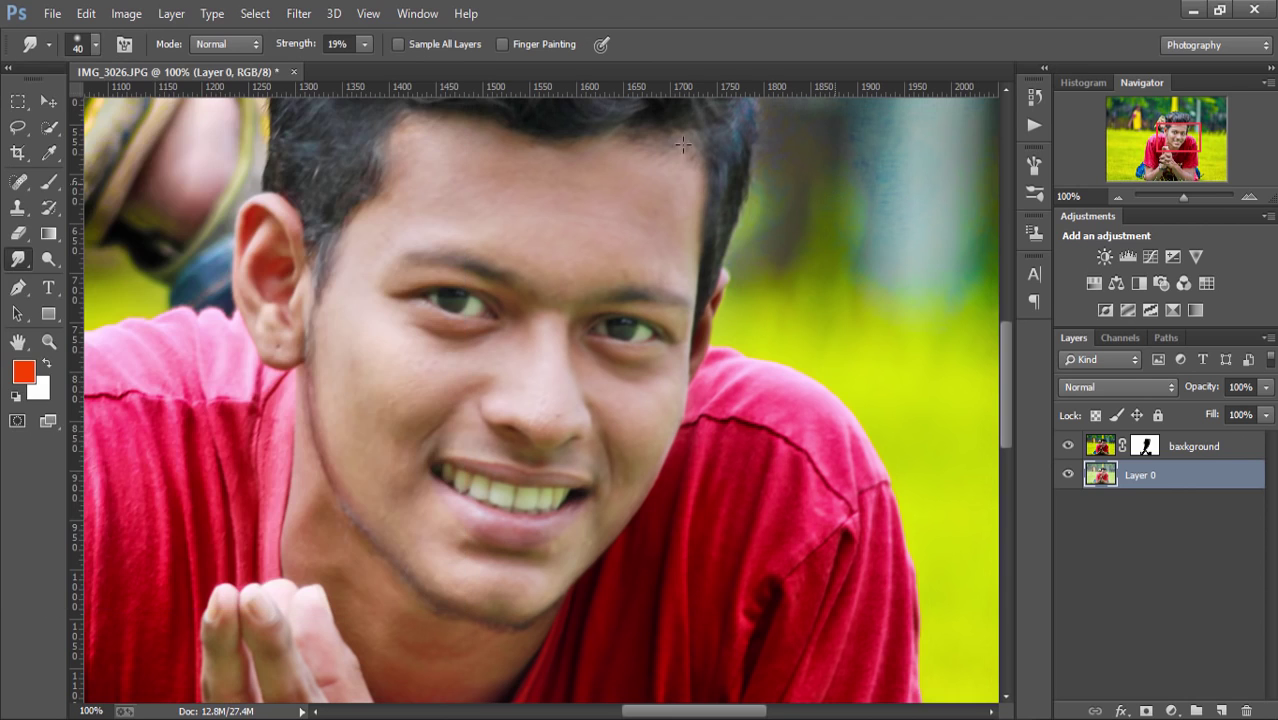
{"action": "left_click", "coordinate": [362, 52]}
{"action": "left_click_drag", "start_coordinate": [359, 64], "coordinate": [358, 64]}
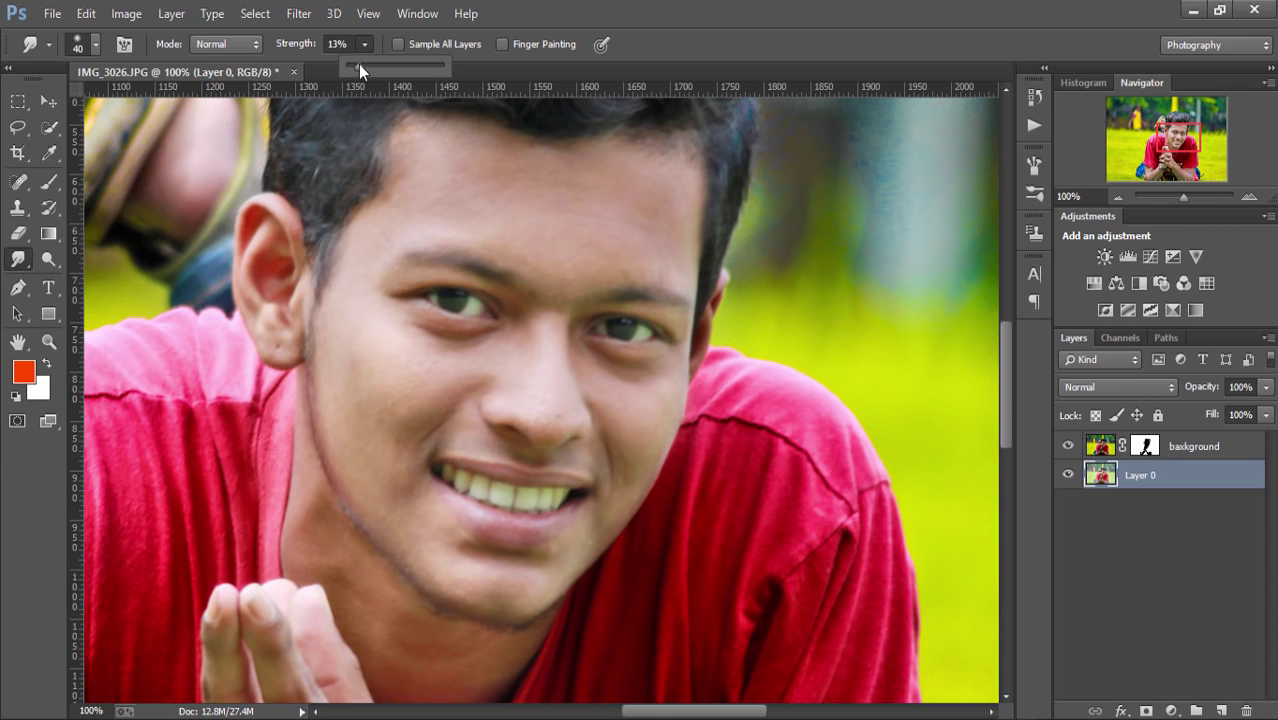
{"action": "left_click", "coordinate": [481, 197]}
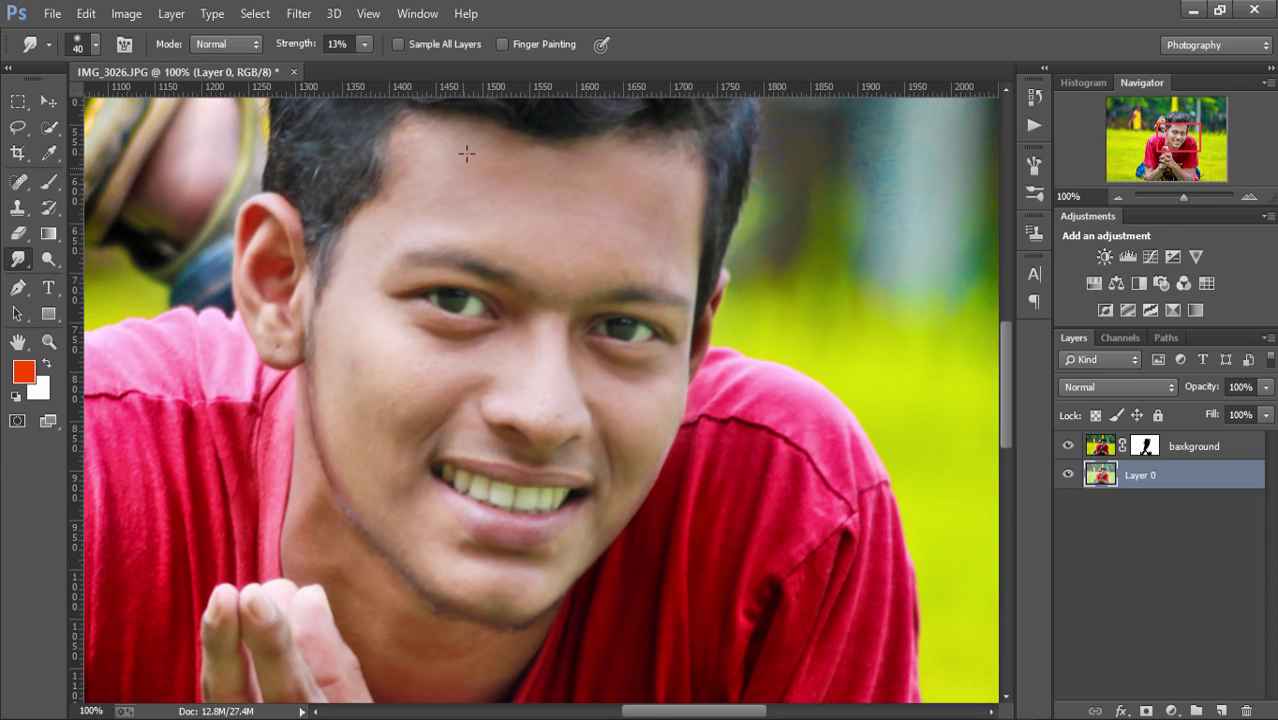
Smooth the man's forehead skin with the Smudge Tool at brush size 125
{"action": "key", "text": "bracketright"}
{"action": "scroll", "coordinate": [484, 190], "scroll_direction": "up", "scroll_amount": 3}
{"action": "key", "text": "bracketright"}
{"action": "key", "text": "bracketright"}
{"action": "key", "text": "bracketright"}
{"action": "key", "text": "bracketright"}
{"action": "key", "text": "bracketright"}
{"action": "key", "text": "bracketright"}
{"action": "key", "text": "bracketright"}
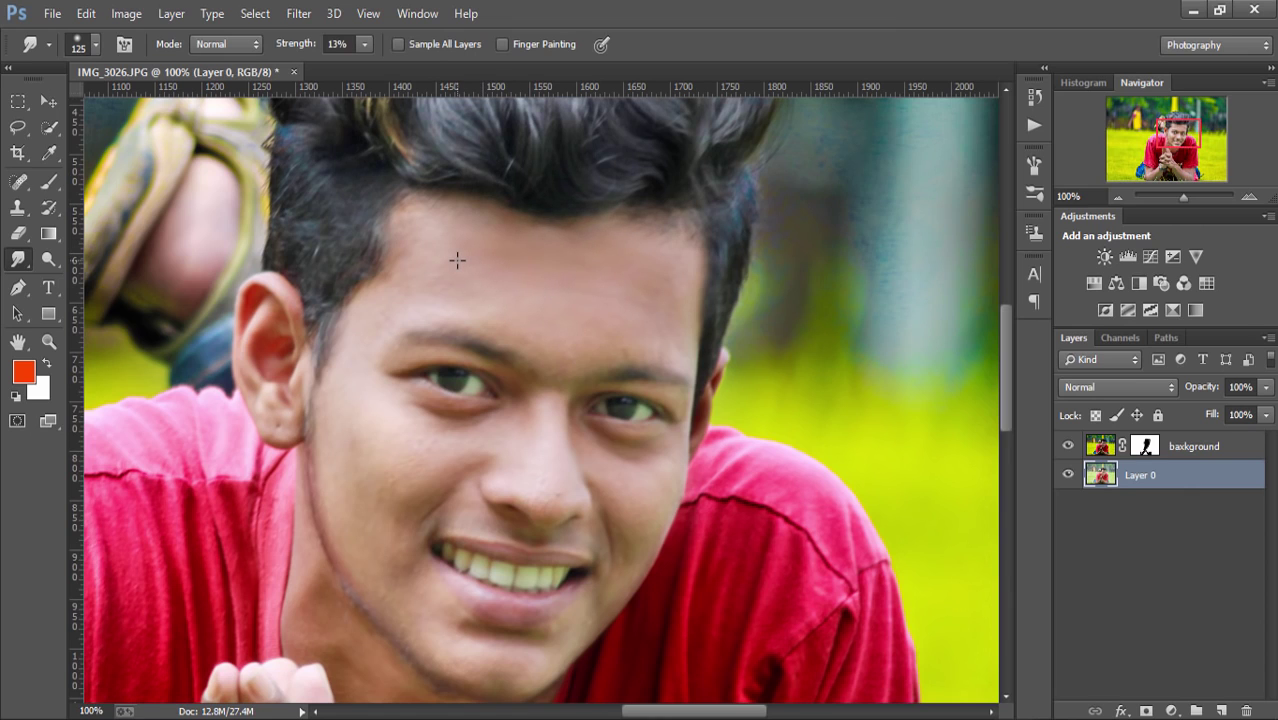
Smudge the finer skin areas of the upper face with the brush reduced to size 40
{"action": "key", "text": "bracketleft"}
{"action": "key", "text": "bracketleft"}
{"action": "key", "text": "bracketleft"}
{"action": "key", "text": "bracketleft"}
{"action": "key", "text": "bracketleft"}
{"action": "key", "text": "bracketleft"}
{"action": "scroll", "coordinate": [394, 346], "scroll_direction": "down", "scroll_amount": 2}
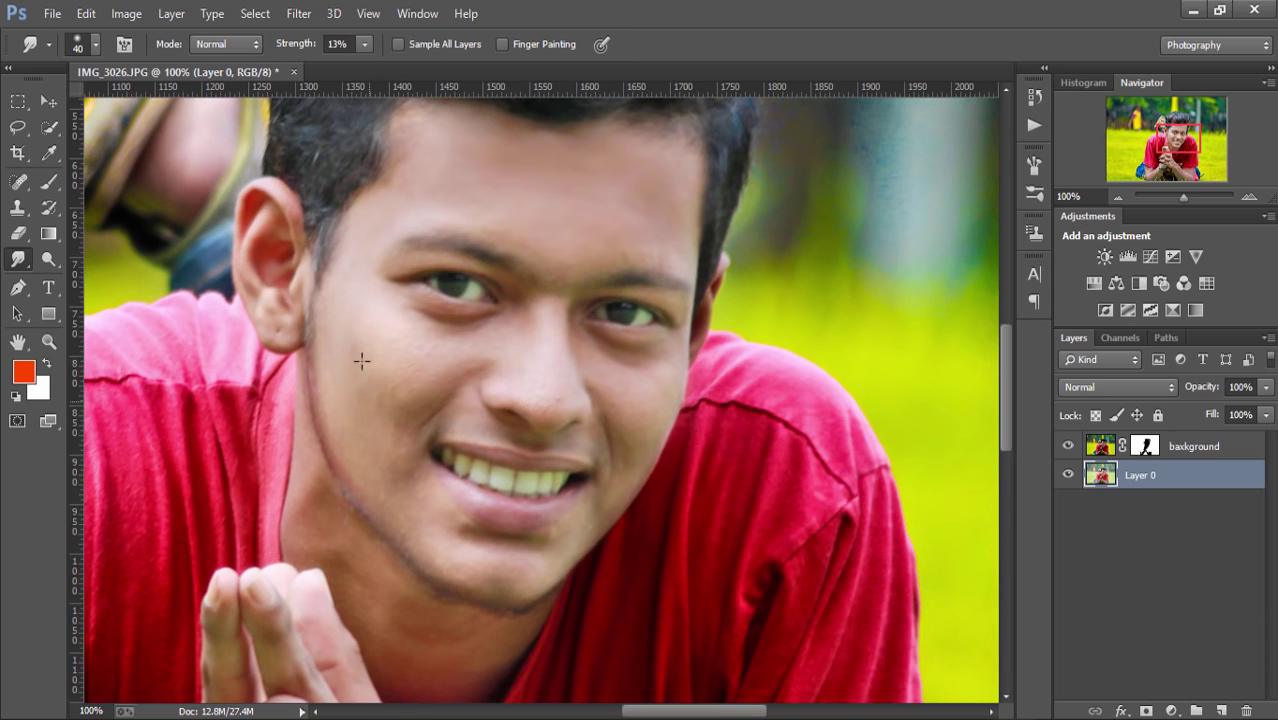
Smooth the cheeks, chin and neck with the Smudge Tool at brush size 70 and 9% strength
{"action": "key", "text": "bracketright"}
{"action": "key", "text": "bracketright"}
{"action": "key", "text": "bracketright"}
{"action": "key", "text": "bracketright"}
{"action": "left_click", "coordinate": [364, 45]}
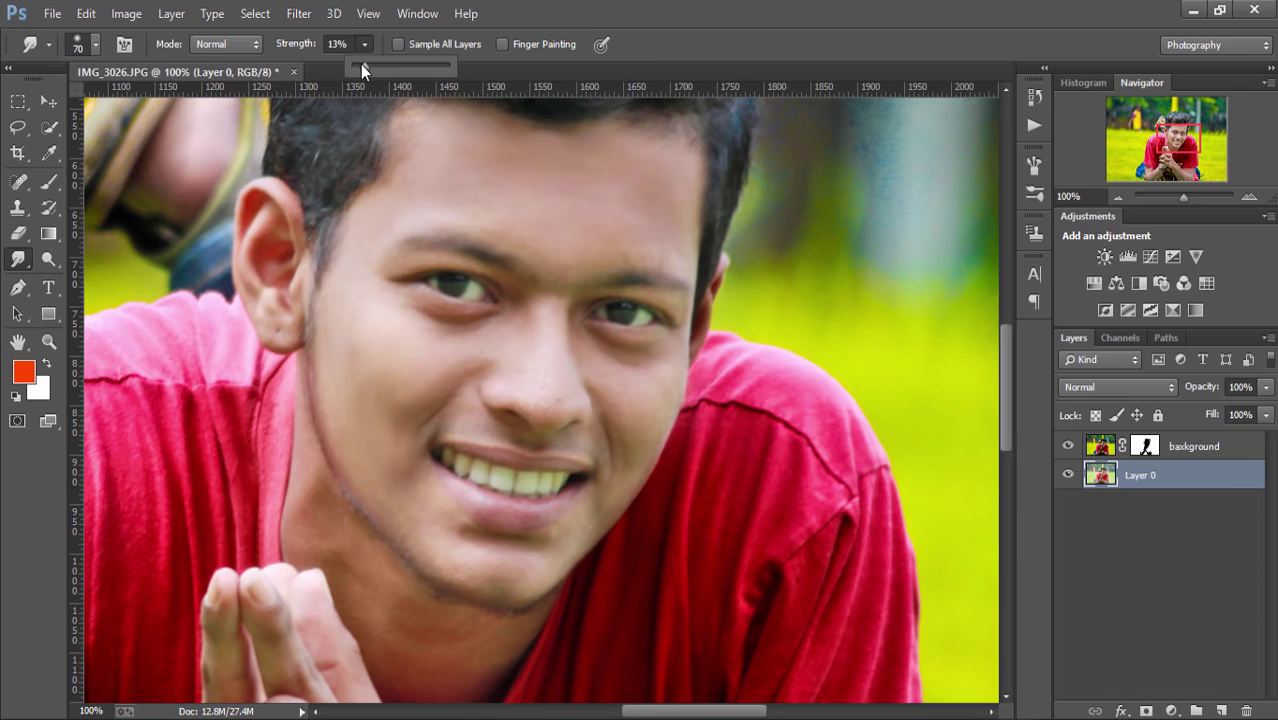
{"action": "left_click", "coordinate": [360, 64]}
{"action": "left_click", "coordinate": [518, 200]}
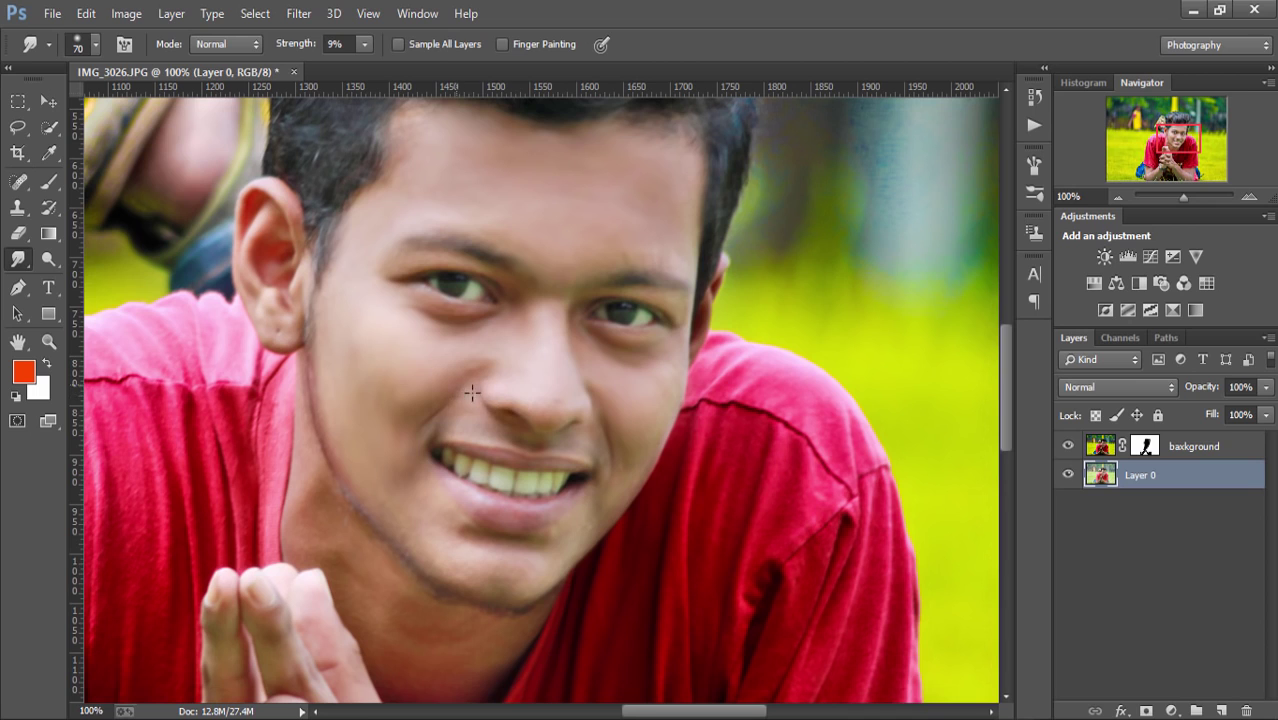
{"action": "scroll", "coordinate": [450, 408], "scroll_direction": "down", "scroll_amount": 1}
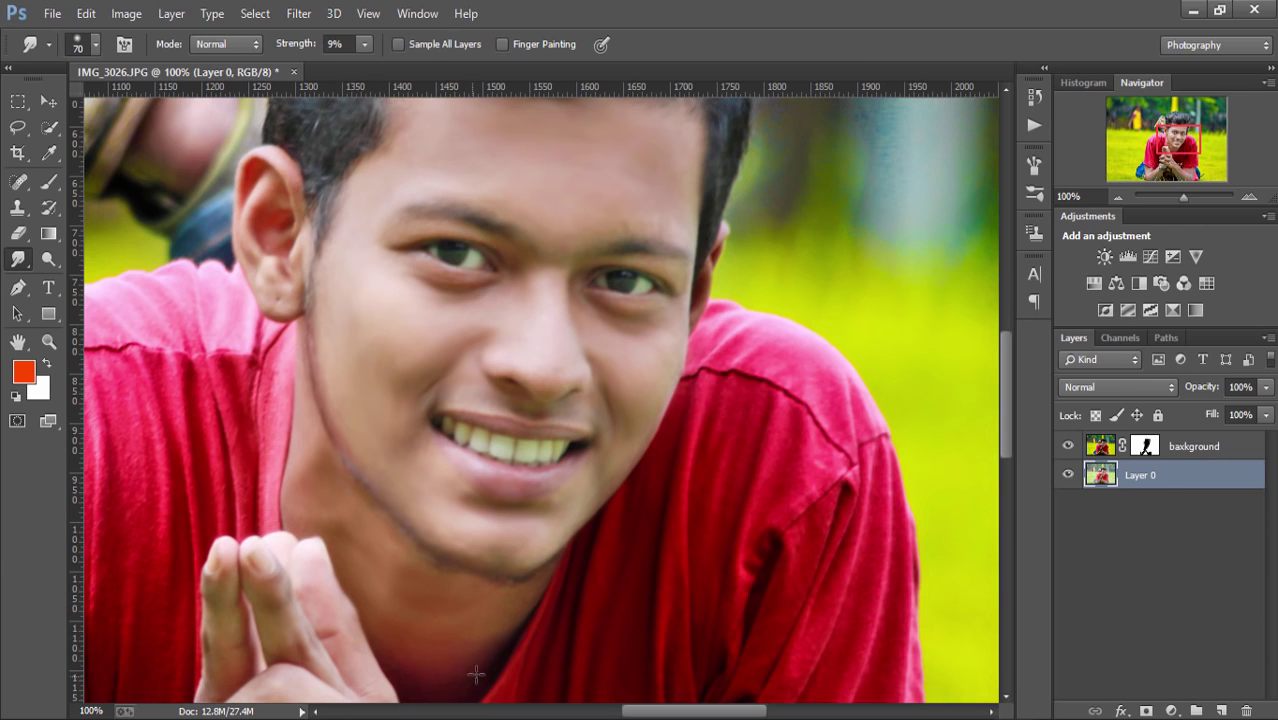
{"action": "scroll", "coordinate": [424, 631], "scroll_direction": "up", "scroll_amount": 1}
{"action": "scroll", "coordinate": [664, 322], "scroll_direction": "up", "scroll_amount": 4}
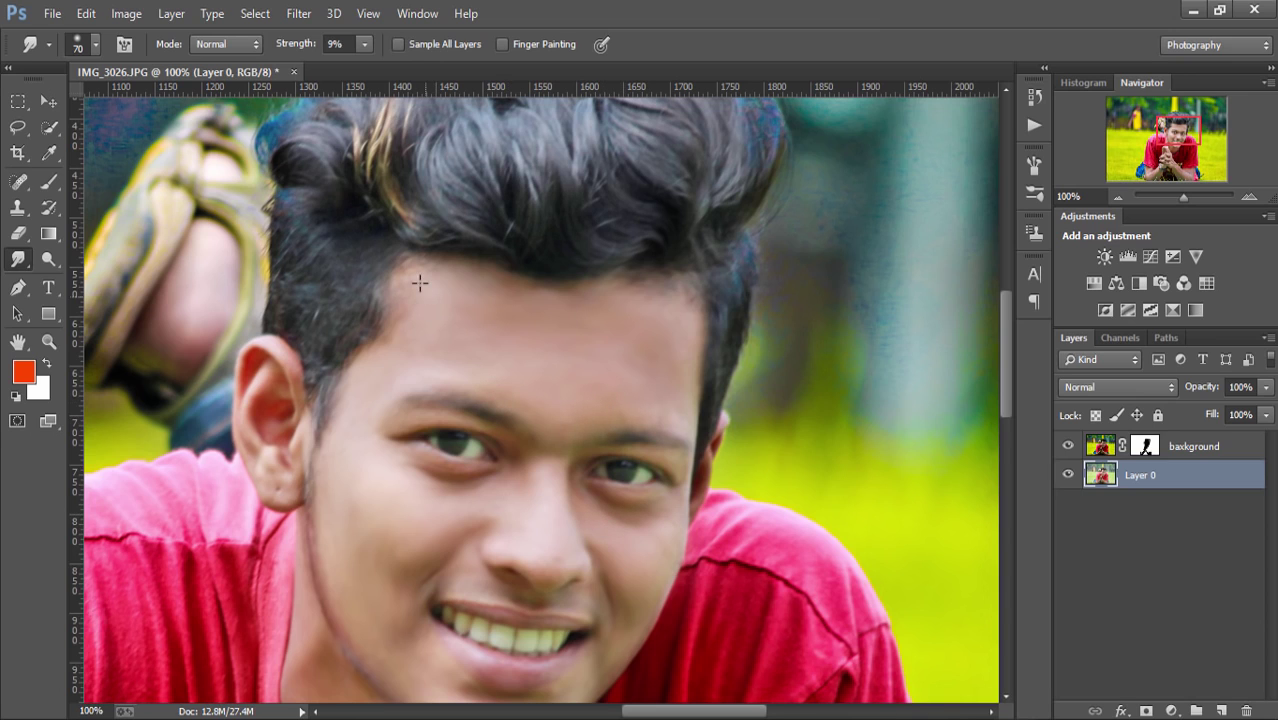
{"action": "scroll", "coordinate": [655, 313], "scroll_direction": "down", "scroll_amount": 2}
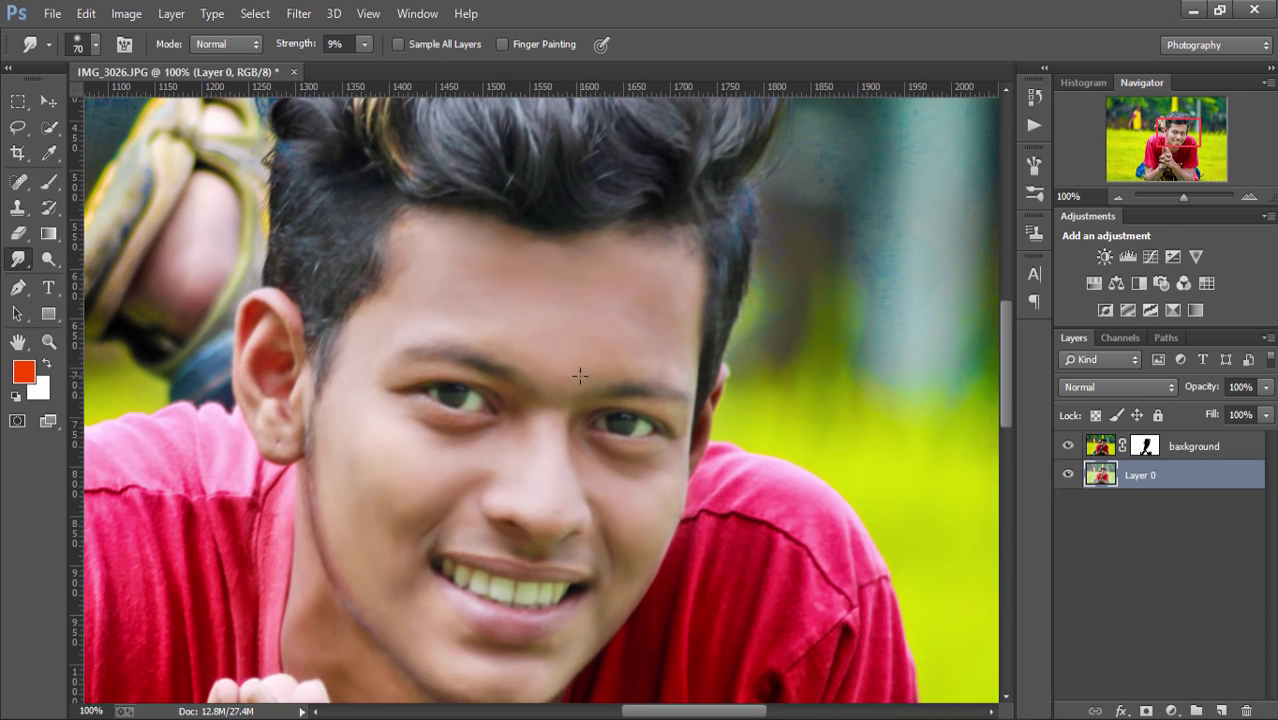
Smooth the skin of the forearms and hands with the Smudge Tool at brush size 150
{"action": "scroll", "coordinate": [580, 375], "scroll_direction": "down", "scroll_amount": 6}
{"action": "scroll", "coordinate": [513, 467], "scroll_direction": "down", "scroll_amount": 1}
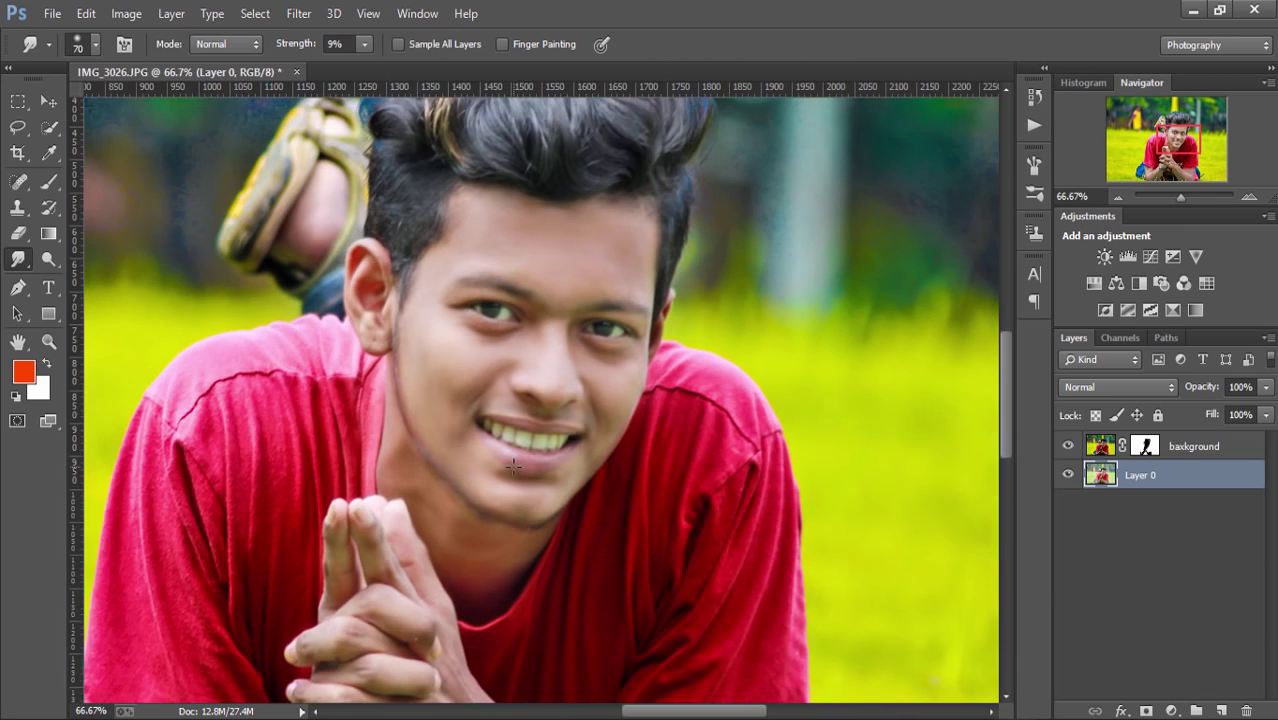
{"action": "scroll", "coordinate": [513, 467], "scroll_direction": "down", "scroll_amount": 1}
{"action": "scroll", "coordinate": [520, 440], "scroll_direction": "down", "scroll_amount": 1}
{"action": "scroll", "coordinate": [443, 312], "scroll_direction": "up", "scroll_amount": 1}
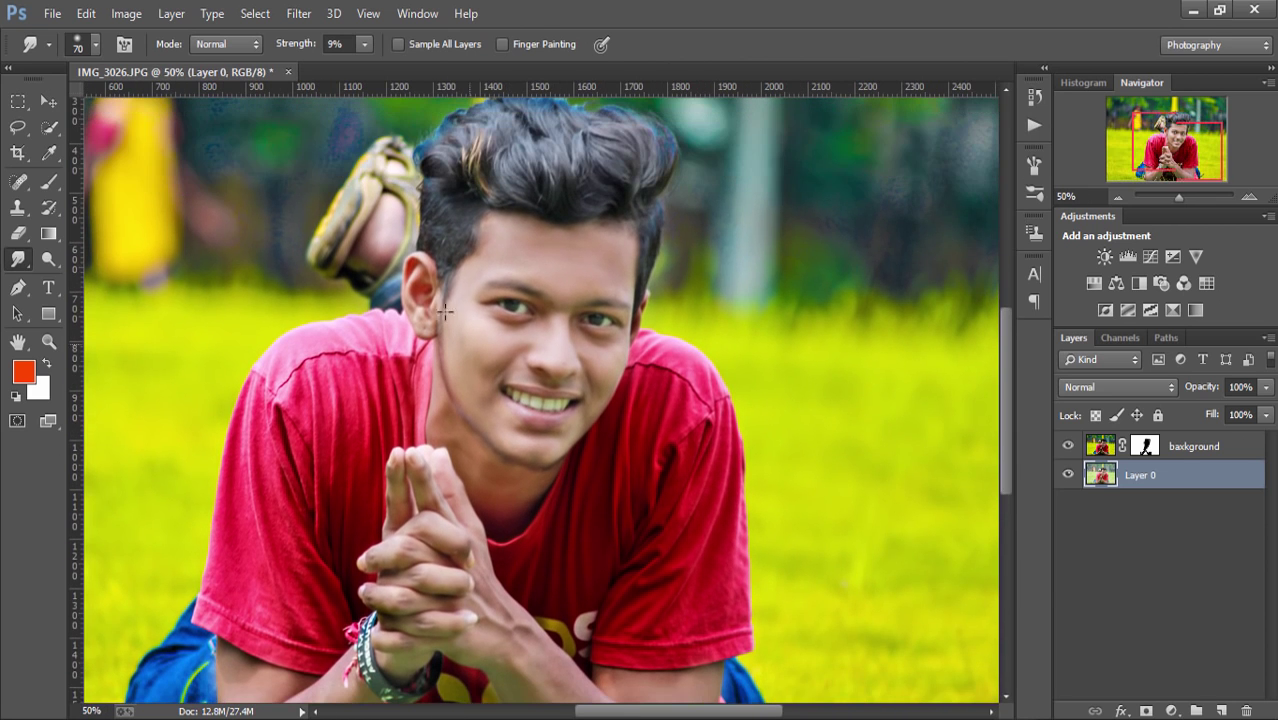
{"action": "scroll", "coordinate": [490, 230], "scroll_direction": "down", "scroll_amount": 9}
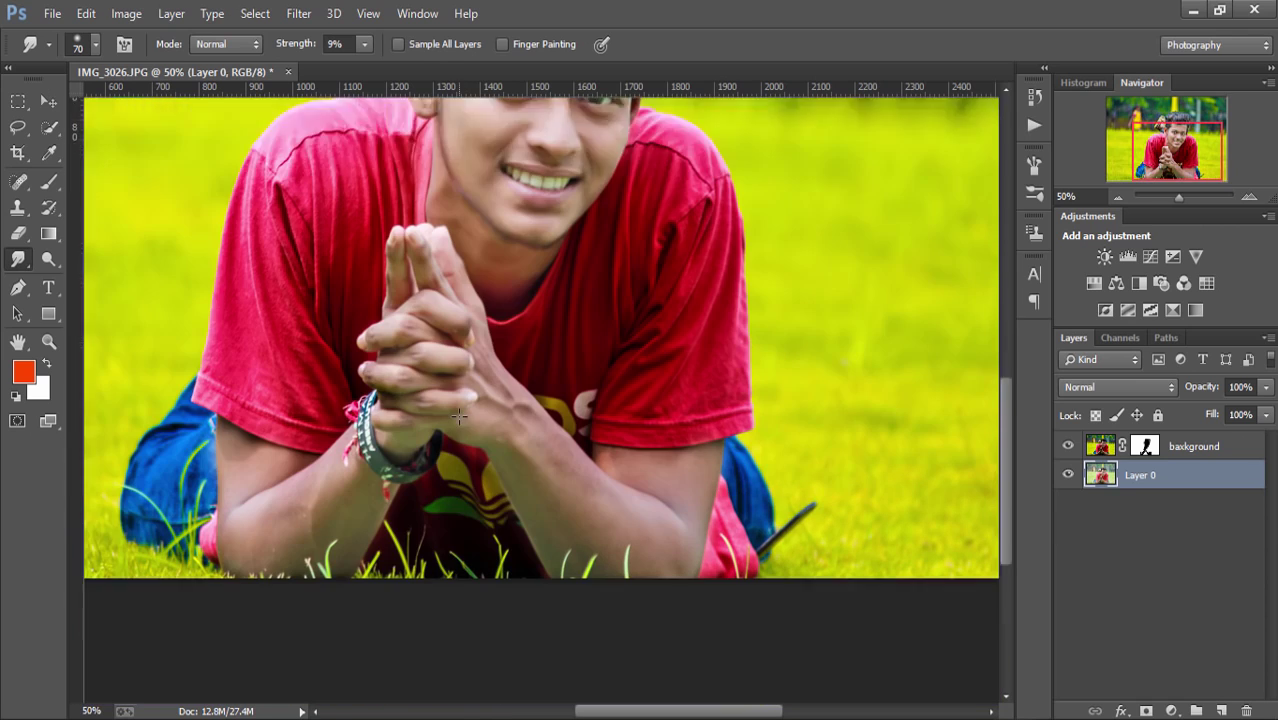
{"action": "scroll", "coordinate": [459, 416], "scroll_direction": "down", "scroll_amount": 3}
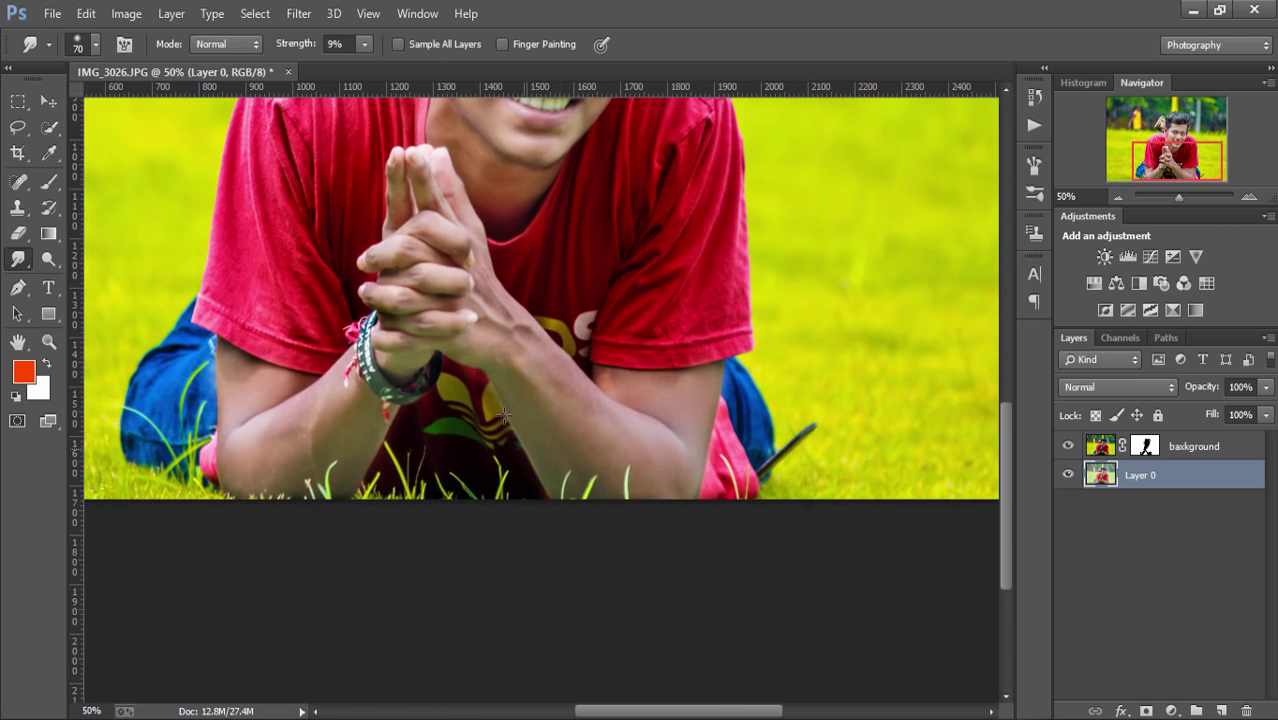
{"action": "key", "text": "bracketright"}
{"action": "key", "text": "bracketright"}
{"action": "key", "text": "bracketright"}
{"action": "key", "text": "bracketright"}
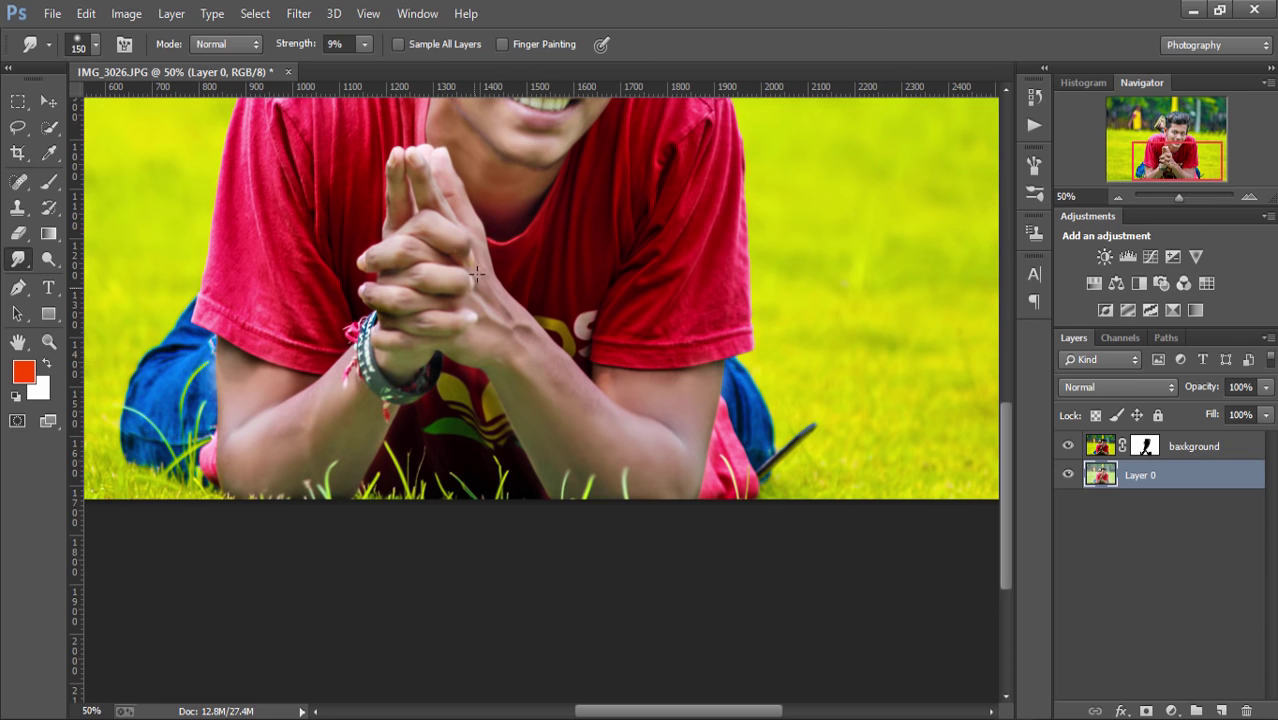
Review the smoothed skin across the whole portrait at a reduced zoom level
{"action": "scroll", "coordinate": [490, 320], "scroll_direction": "up", "scroll_amount": 7}
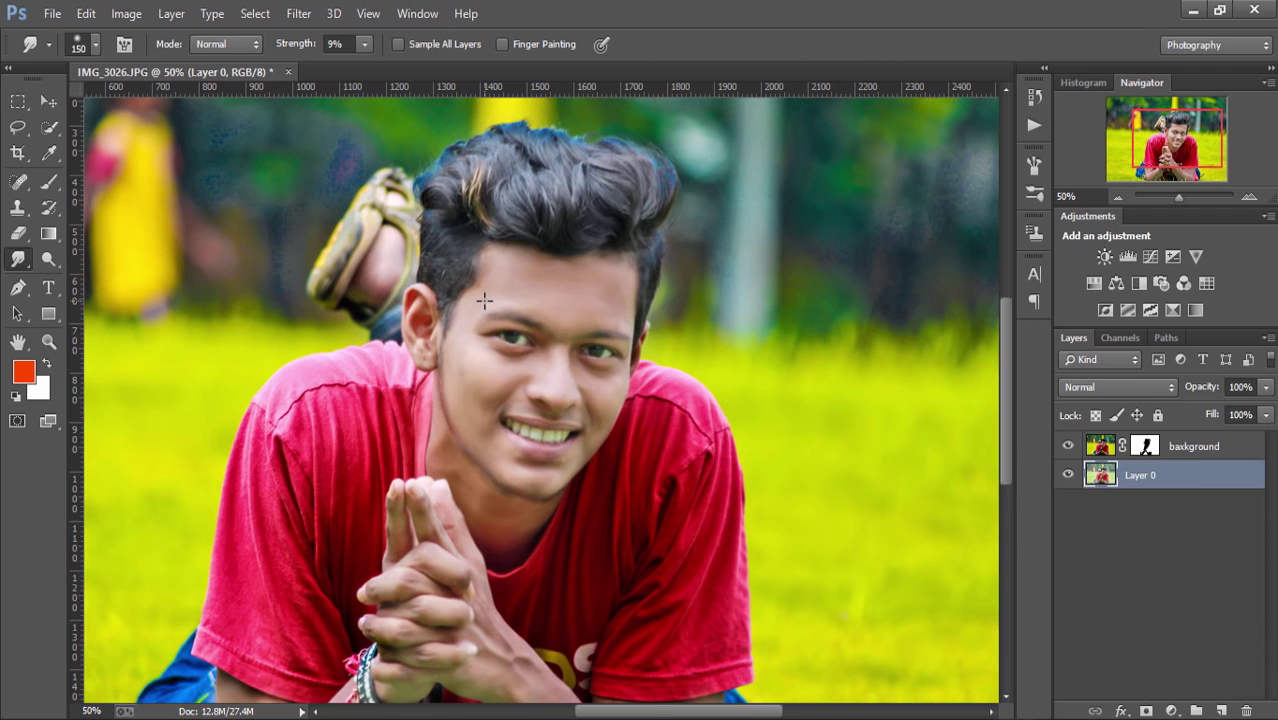
{"action": "key", "text": "ctrl+minus"}
{"action": "key", "text": "ctrl+minus"}
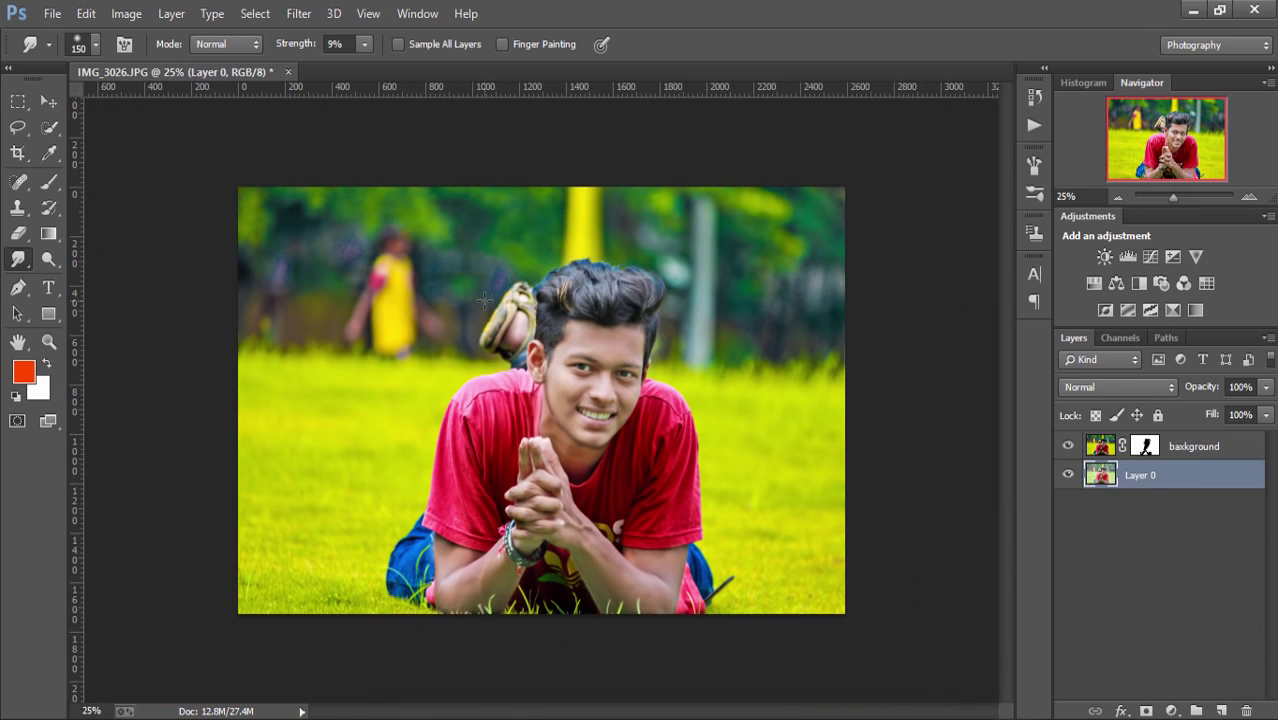
{"action": "key", "text": "ctrl+plus"}
{"action": "key", "text": "ctrl+plus"}
{"action": "key", "text": "ctrl+minus"}
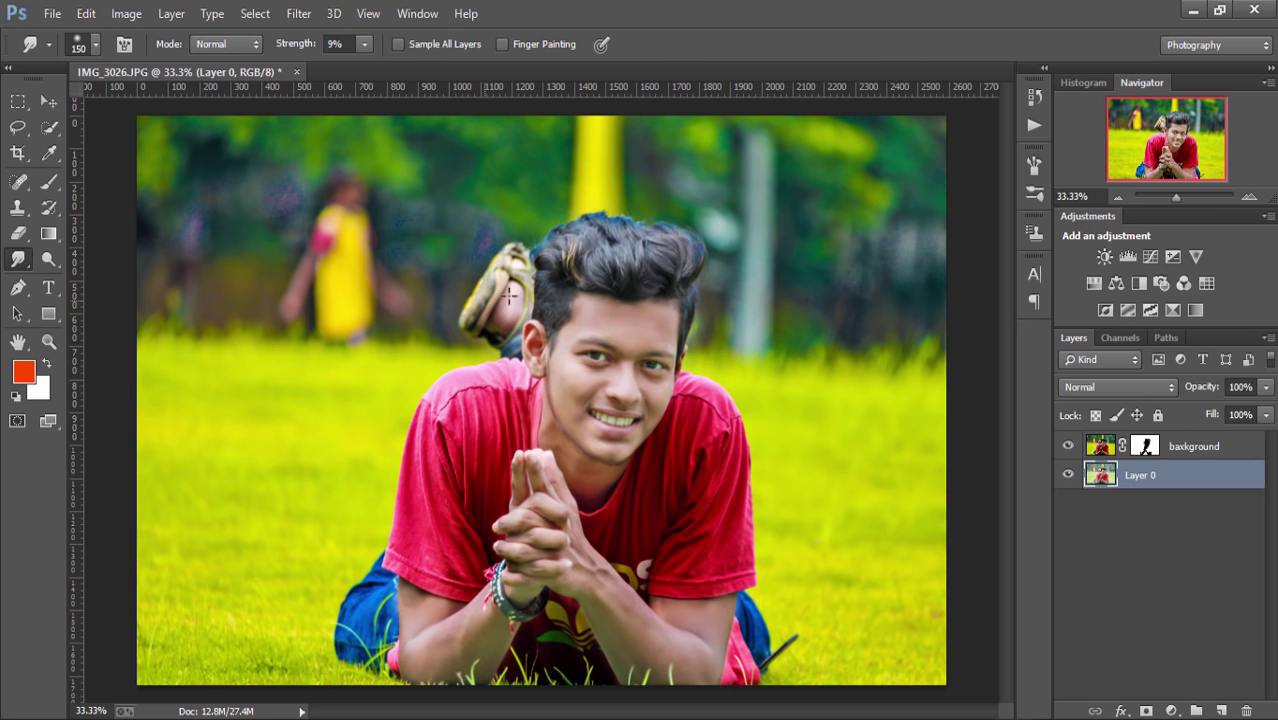
{"action": "left_click", "coordinate": [1146, 448]}
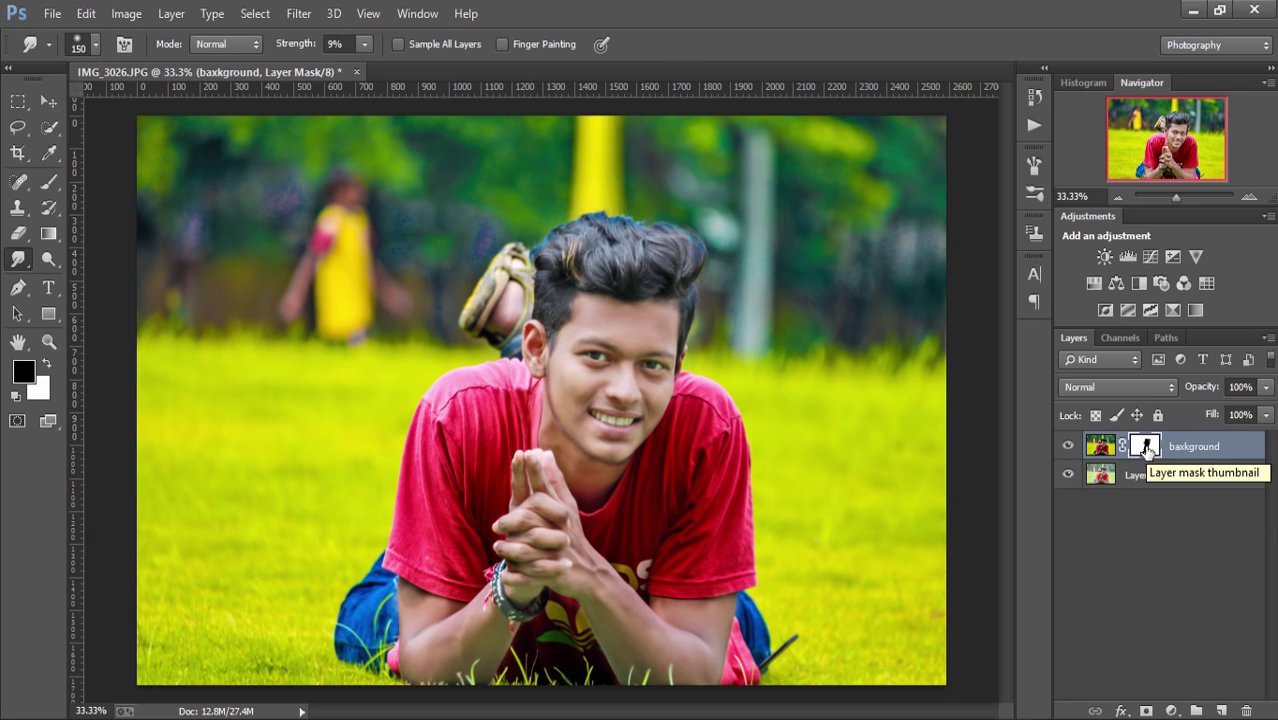
{"action": "left_click", "coordinate": [1156, 479]}
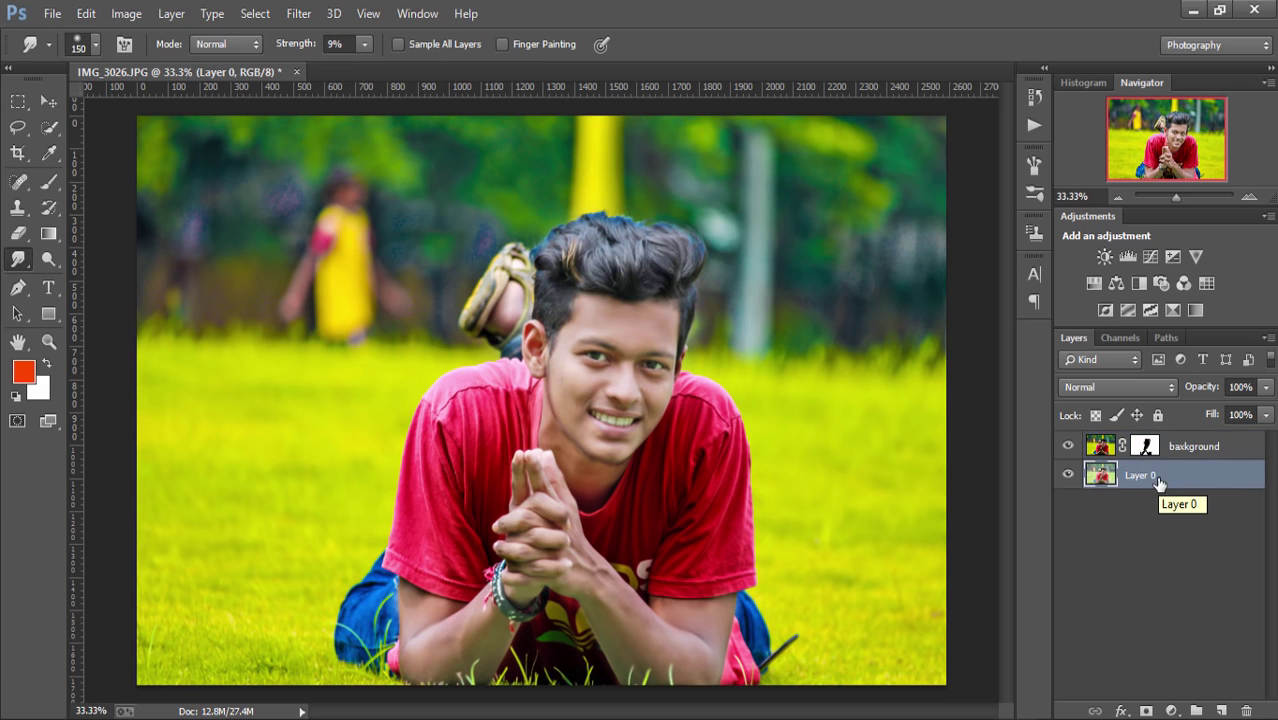
{"action": "right_click", "coordinate": [1158, 483]}
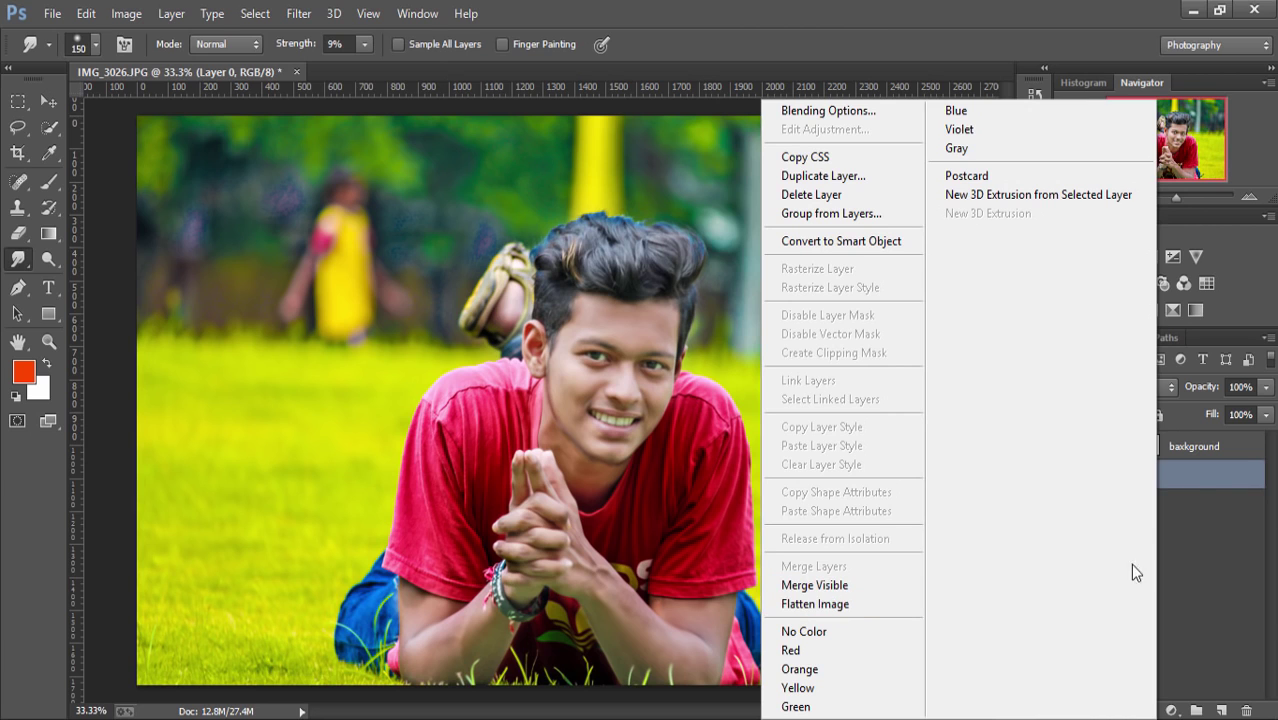
{"action": "left_click", "coordinate": [1193, 495]}
{"action": "left_click", "coordinate": [126, 13]}
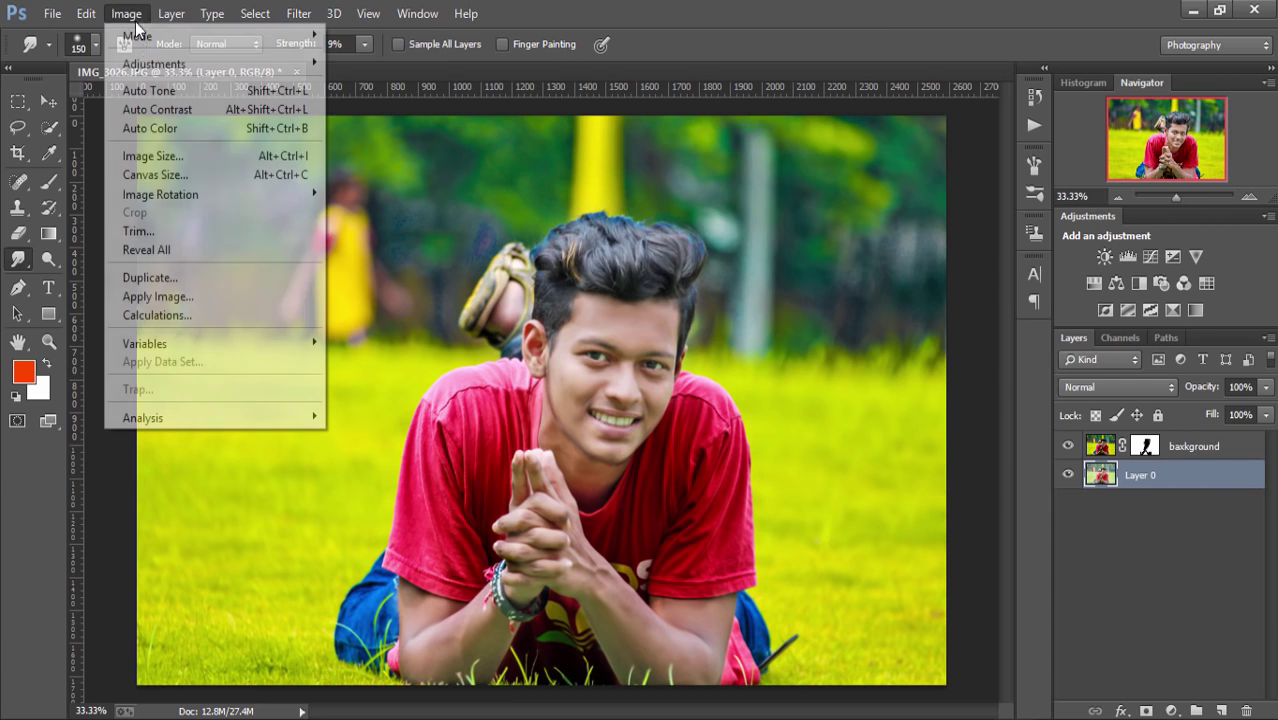
{"action": "mouse_move", "coordinate": [160, 64]}
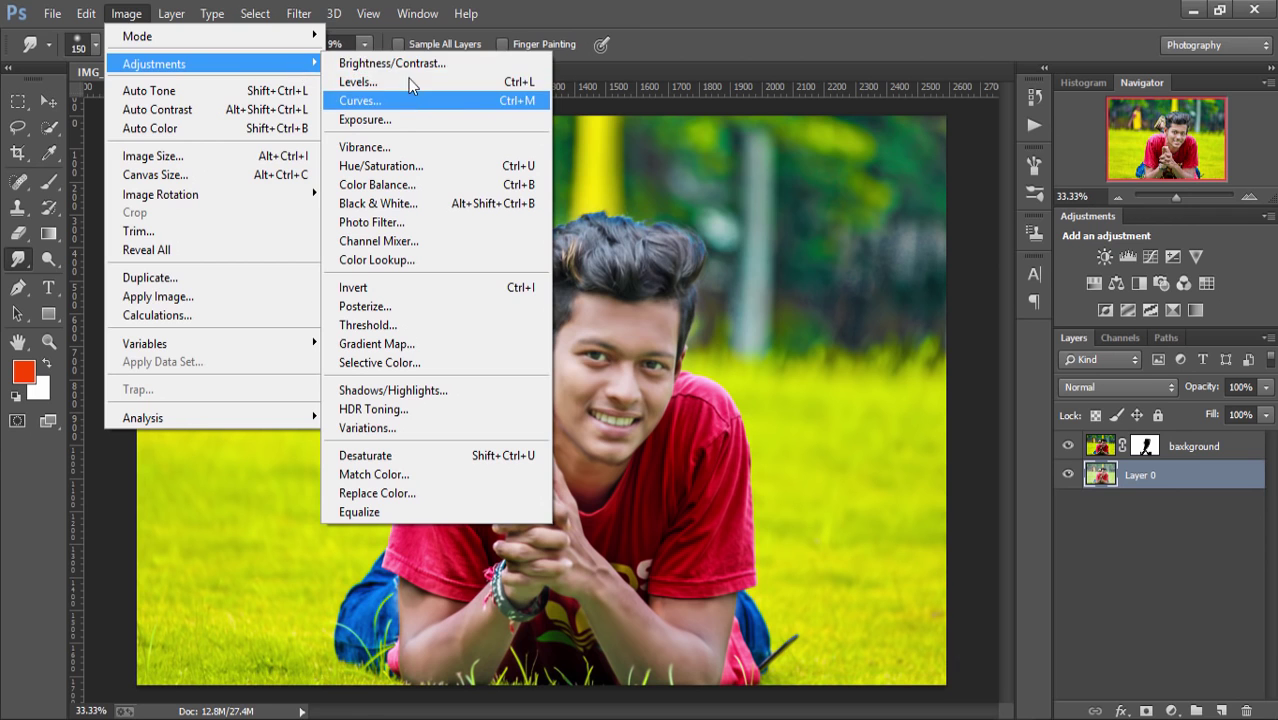
Reduce noise on Layer 0 with Imagenomic Noiseware Professional's Default settings and flatten the image
{"action": "left_click", "coordinate": [298, 13]}
{"action": "mouse_move", "coordinate": [428, 506]}
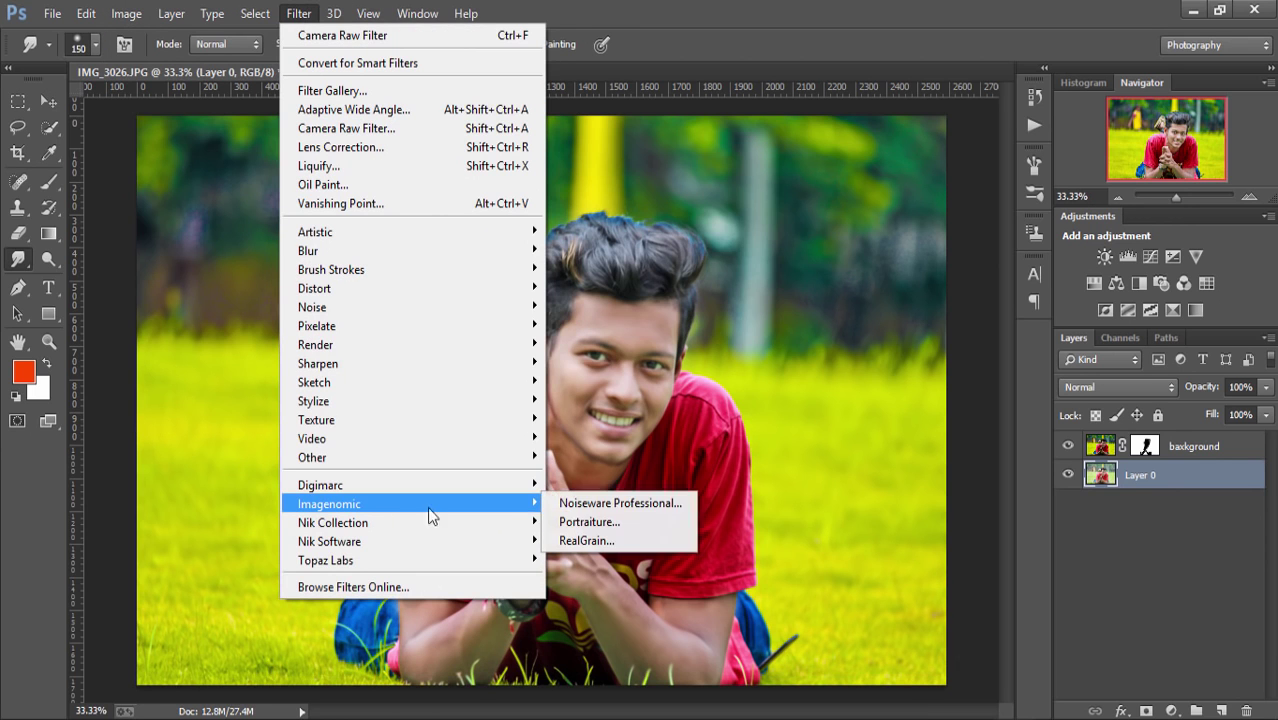
{"action": "left_click", "coordinate": [584, 509]}
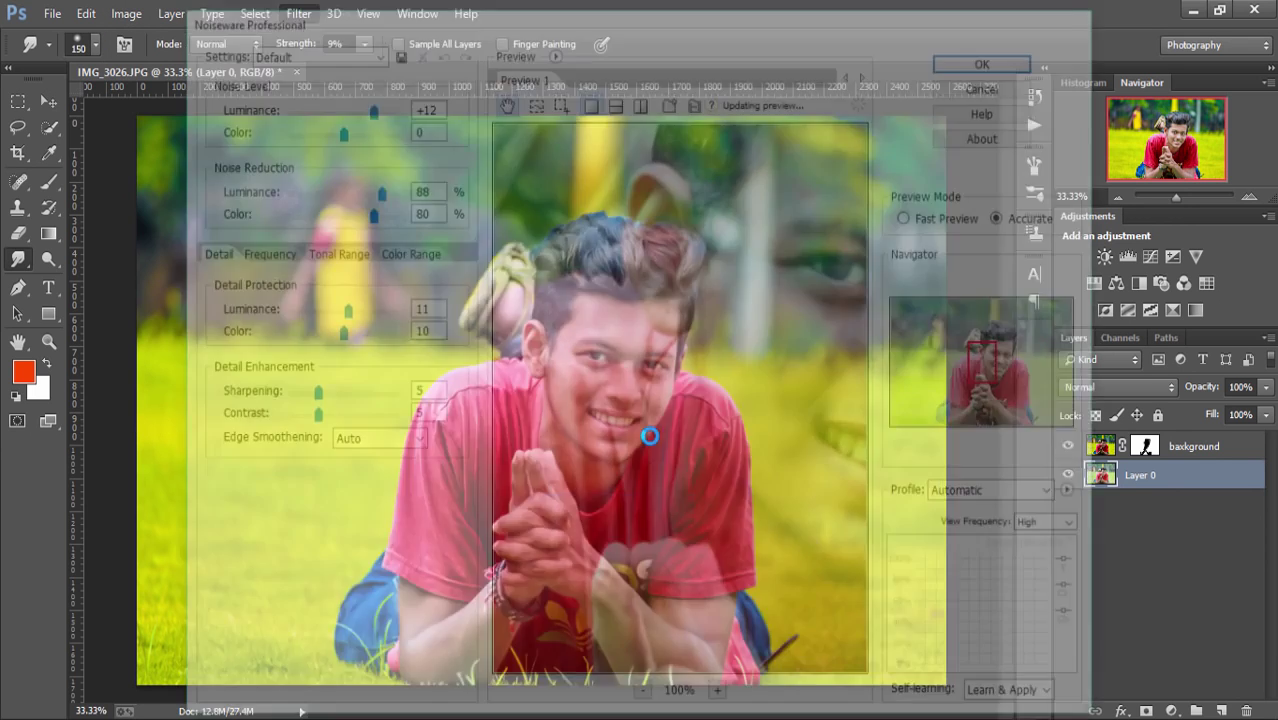
{"action": "left_click", "coordinate": [978, 60]}
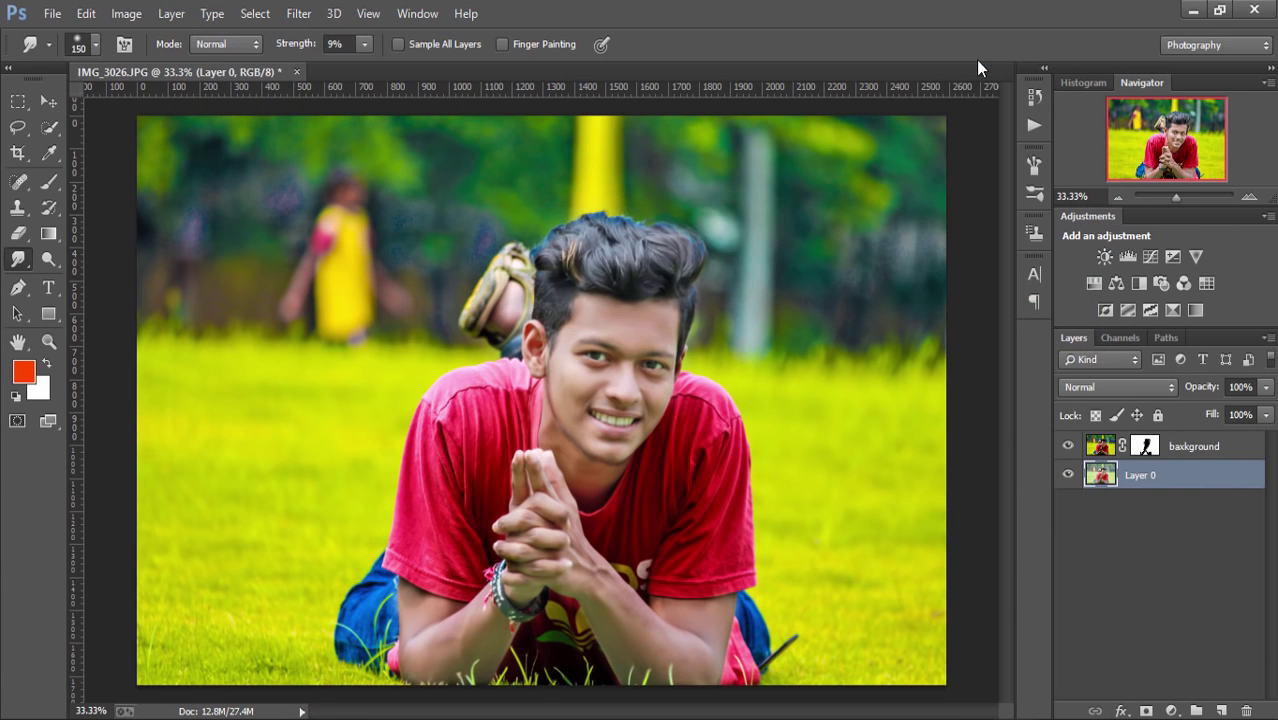
{"action": "right_click", "coordinate": [1170, 480]}
{"action": "left_click", "coordinate": [874, 603]}
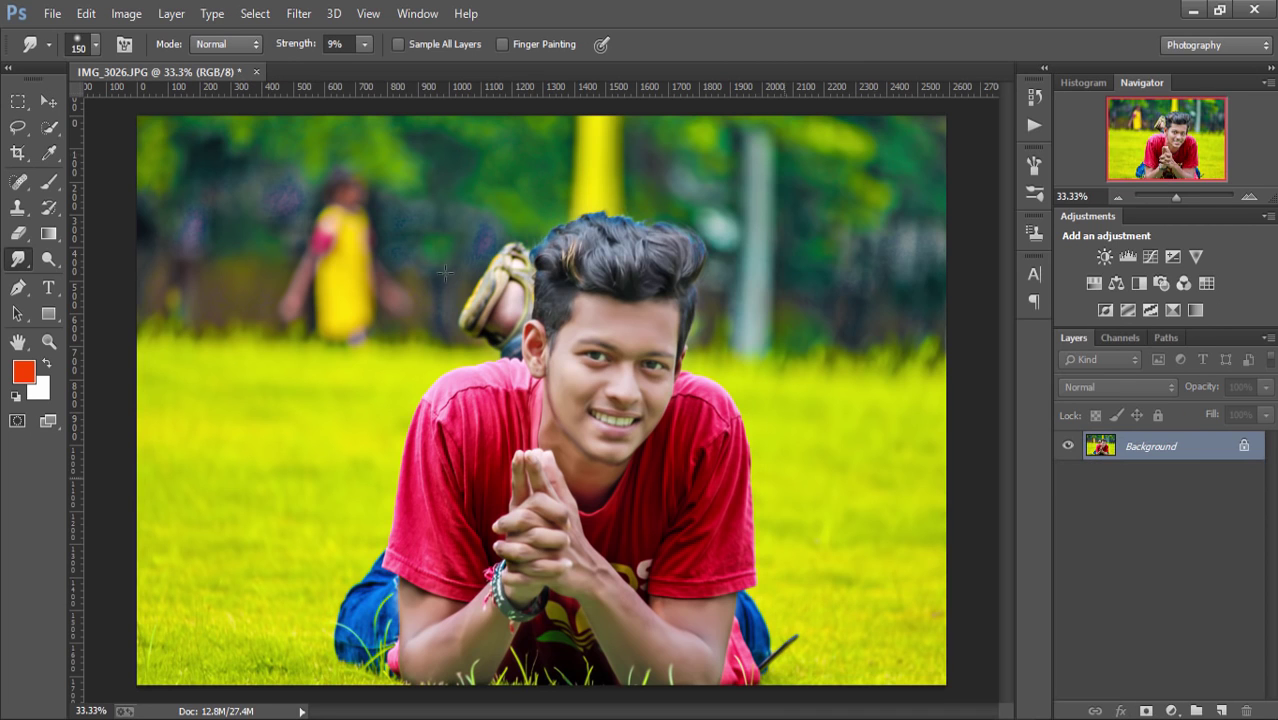
Brighten the skin of the face and forearms with the Dodge Tool at size 250, Midtones range and 26% exposure
{"action": "left_click", "coordinate": [48, 260]}
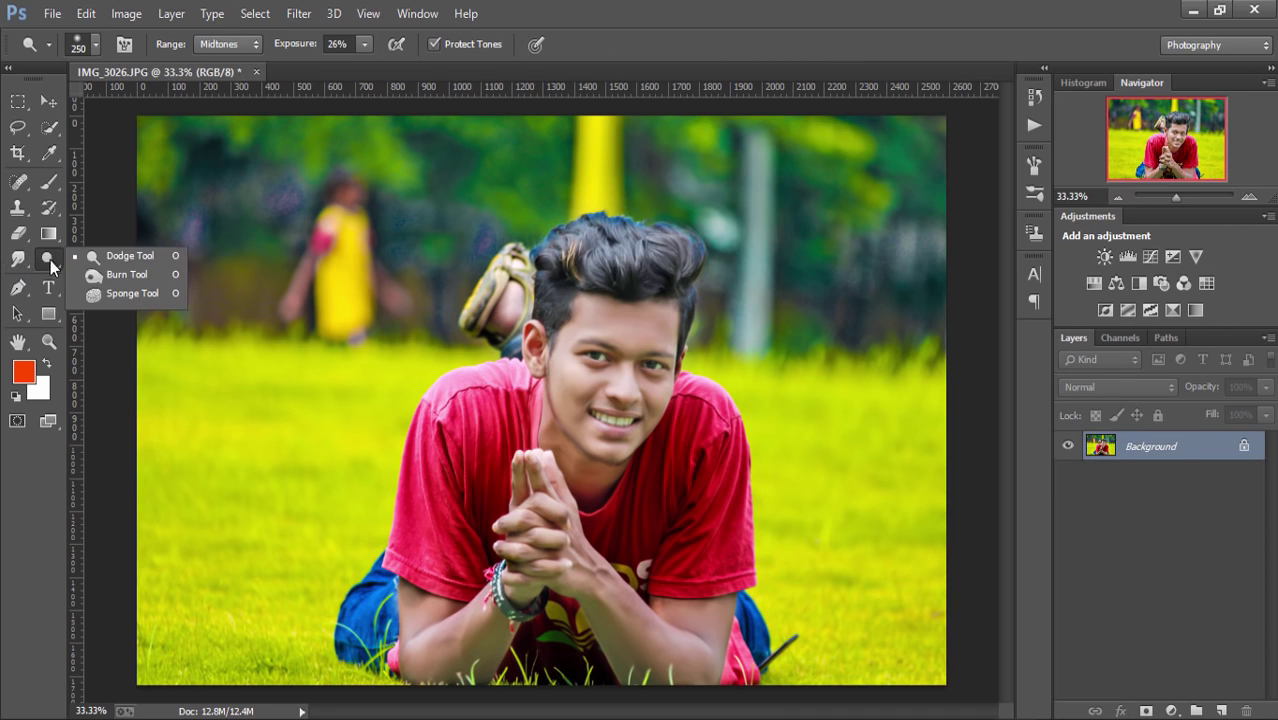
{"action": "left_click", "coordinate": [102, 256]}
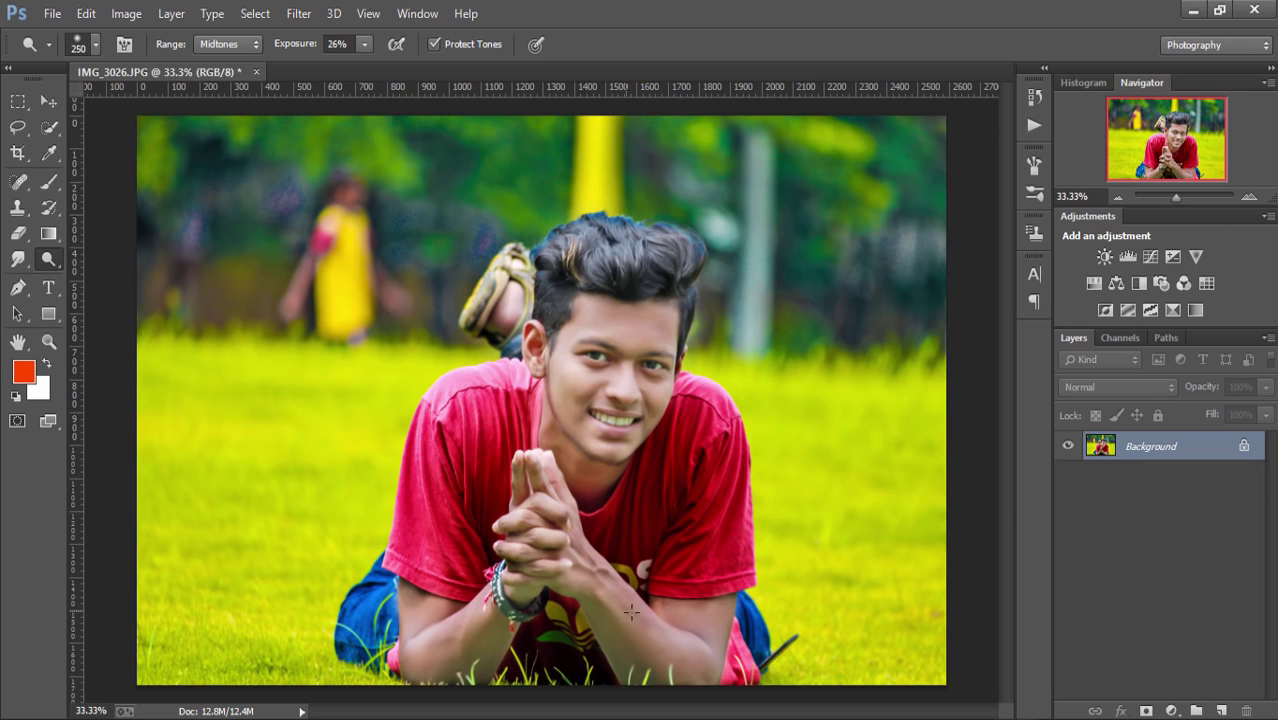
{"action": "mouse_move", "coordinate": [631, 611]}
{"action": "left_mouse_down"}
{"action": "mouse_move", "coordinate": [645, 645]}
{"action": "mouse_move", "coordinate": [545, 468]}
{"action": "mouse_move", "coordinate": [601, 400]}
{"action": "mouse_move", "coordinate": [620, 405]}
{"action": "mouse_move", "coordinate": [640, 345]}
{"action": "mouse_move", "coordinate": [618, 318]}
{"action": "mouse_move", "coordinate": [635, 326]}
{"action": "left_mouse_up"}
{"action": "left_click_drag", "start_coordinate": [663, 399], "coordinate": [653, 364]}
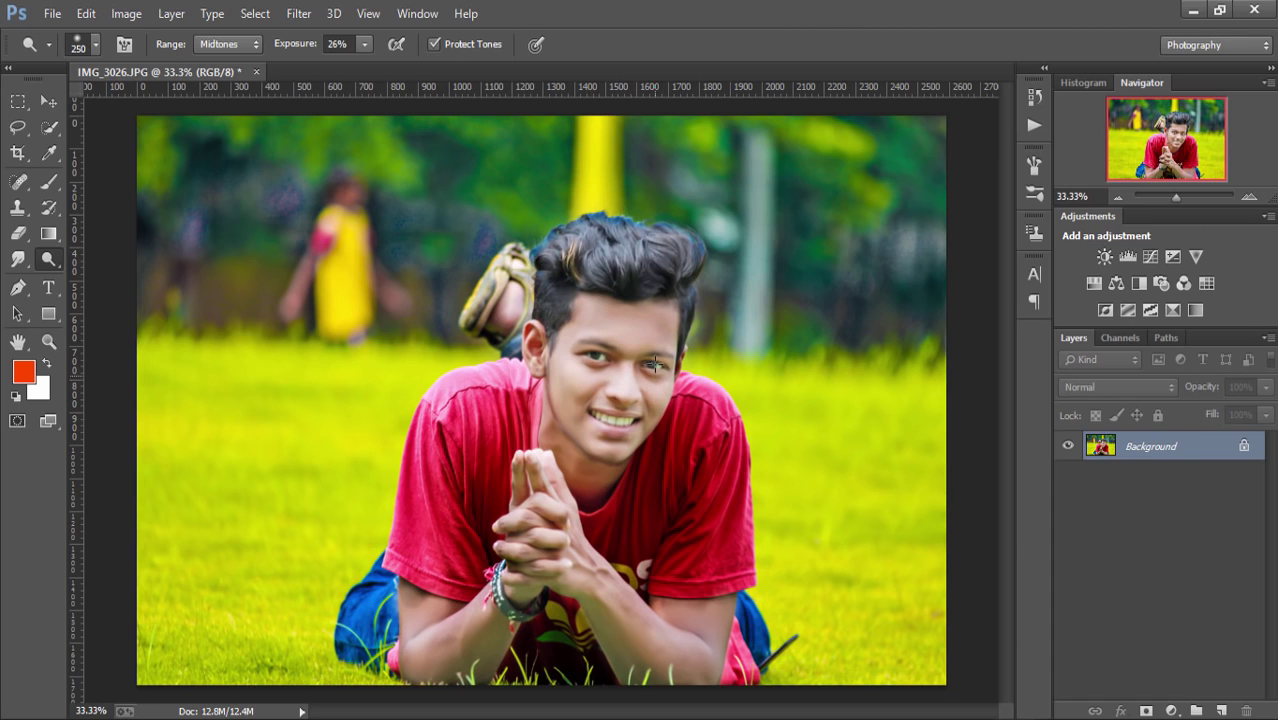
{"action": "left_click_drag", "start_coordinate": [585, 325], "coordinate": [664, 320]}
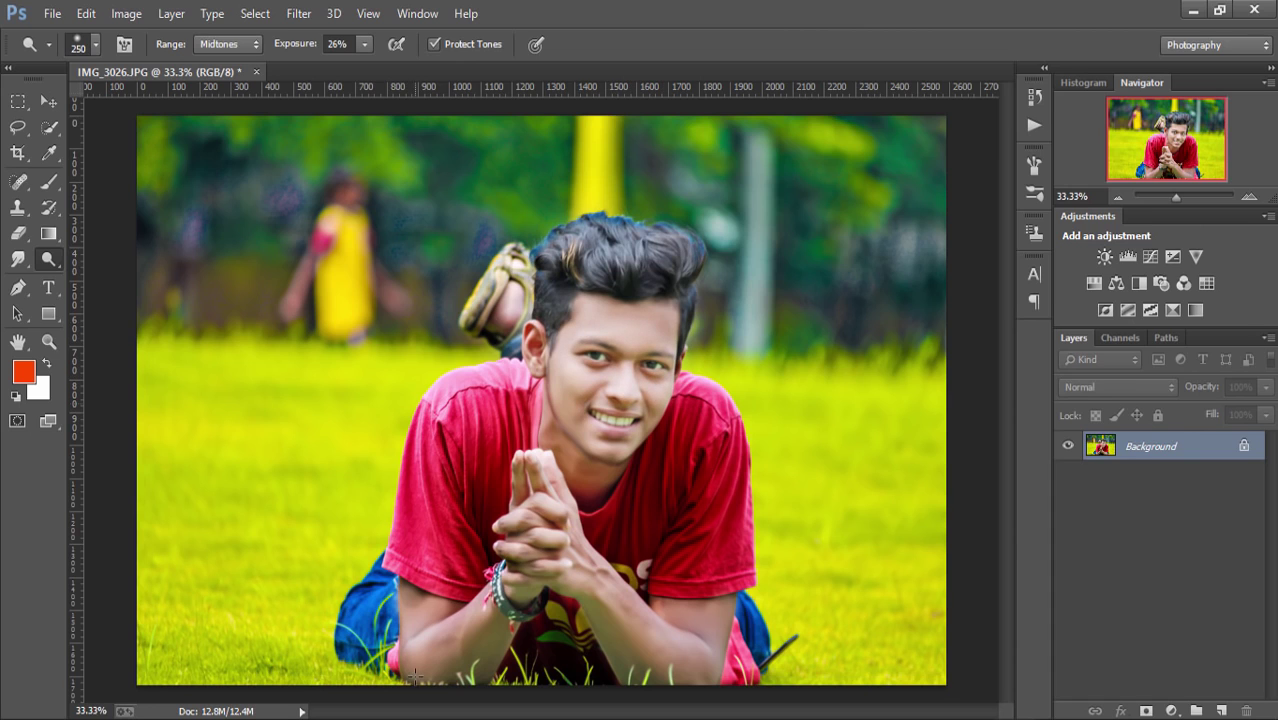
{"action": "mouse_move", "coordinate": [422, 642]}
{"action": "left_mouse_down"}
{"action": "mouse_move", "coordinate": [485, 625]}
{"action": "mouse_move", "coordinate": [411, 652]}
{"action": "left_mouse_up"}
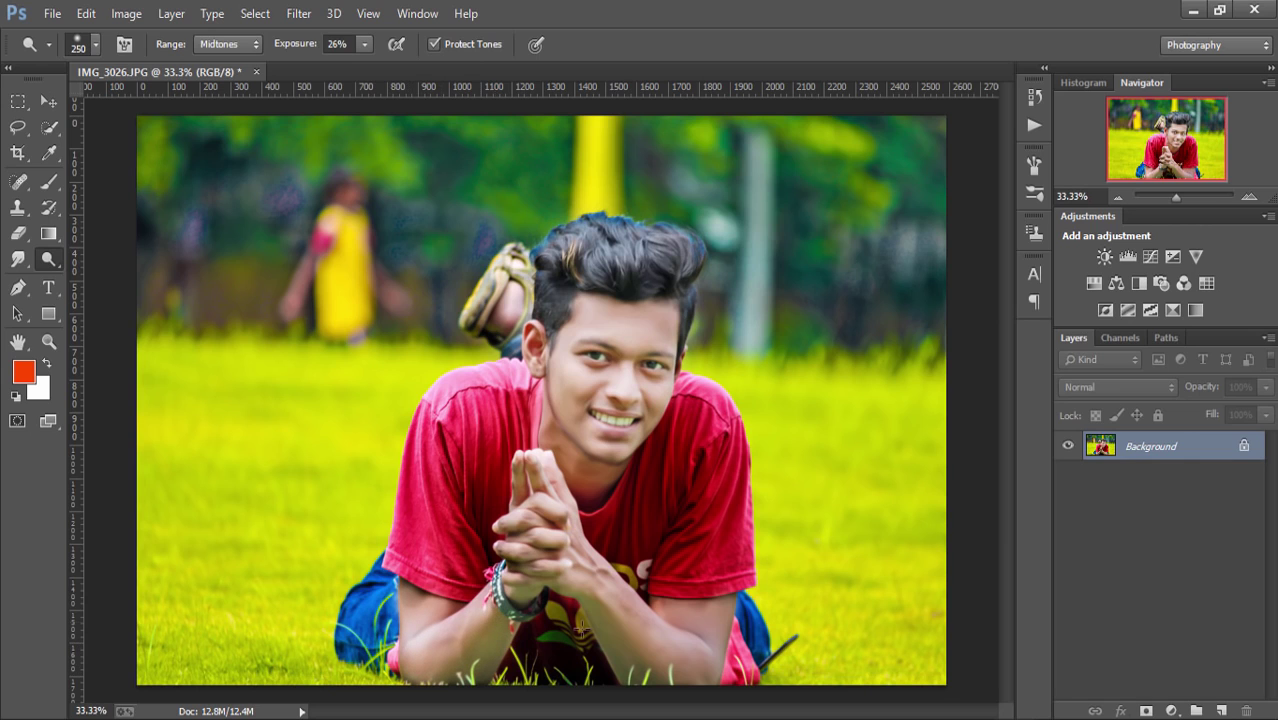
{"action": "mouse_move", "coordinate": [674, 596]}
{"action": "left_mouse_down"}
{"action": "mouse_move", "coordinate": [705, 655]}
{"action": "mouse_move", "coordinate": [610, 594]}
{"action": "mouse_move", "coordinate": [565, 545]}
{"action": "mouse_move", "coordinate": [541, 476]}
{"action": "mouse_move", "coordinate": [580, 527]}
{"action": "left_mouse_up"}
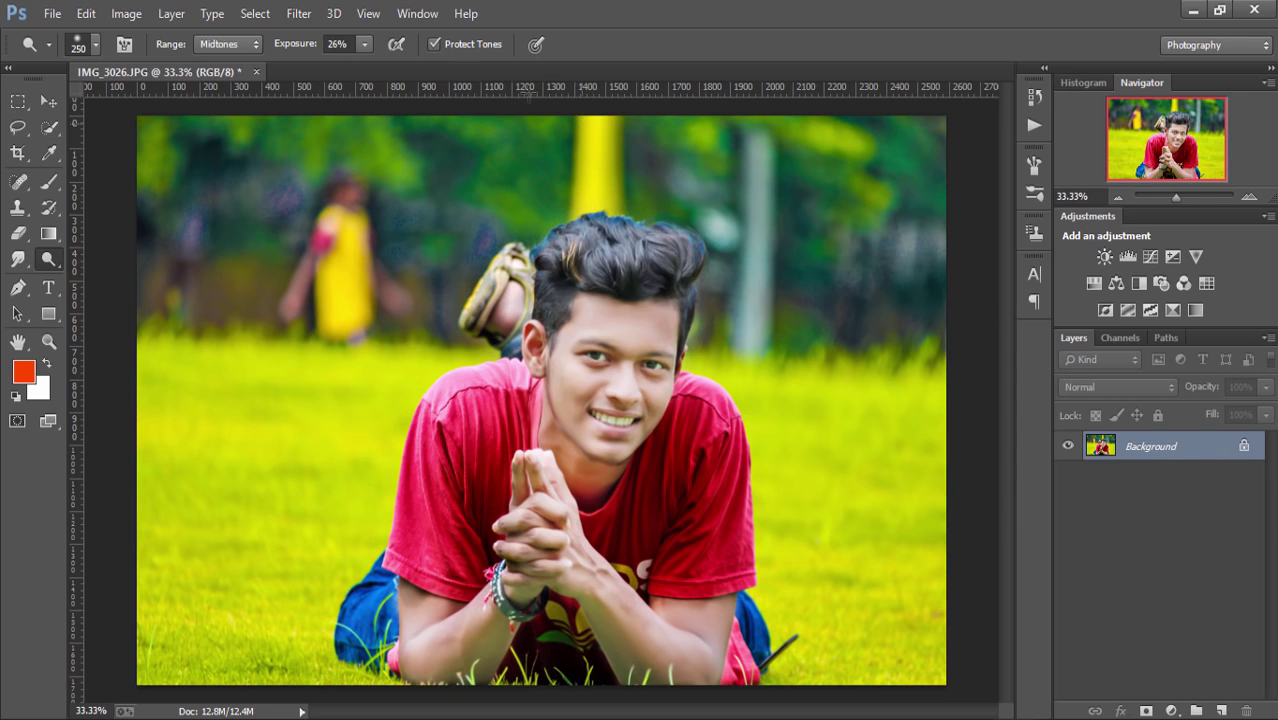
Adjust the photo's basic tones in the Camera Raw Filter: Clarity +18, Blacks -40, Shadows +3 and Contrast -4
{"action": "left_click", "coordinate": [299, 13]}
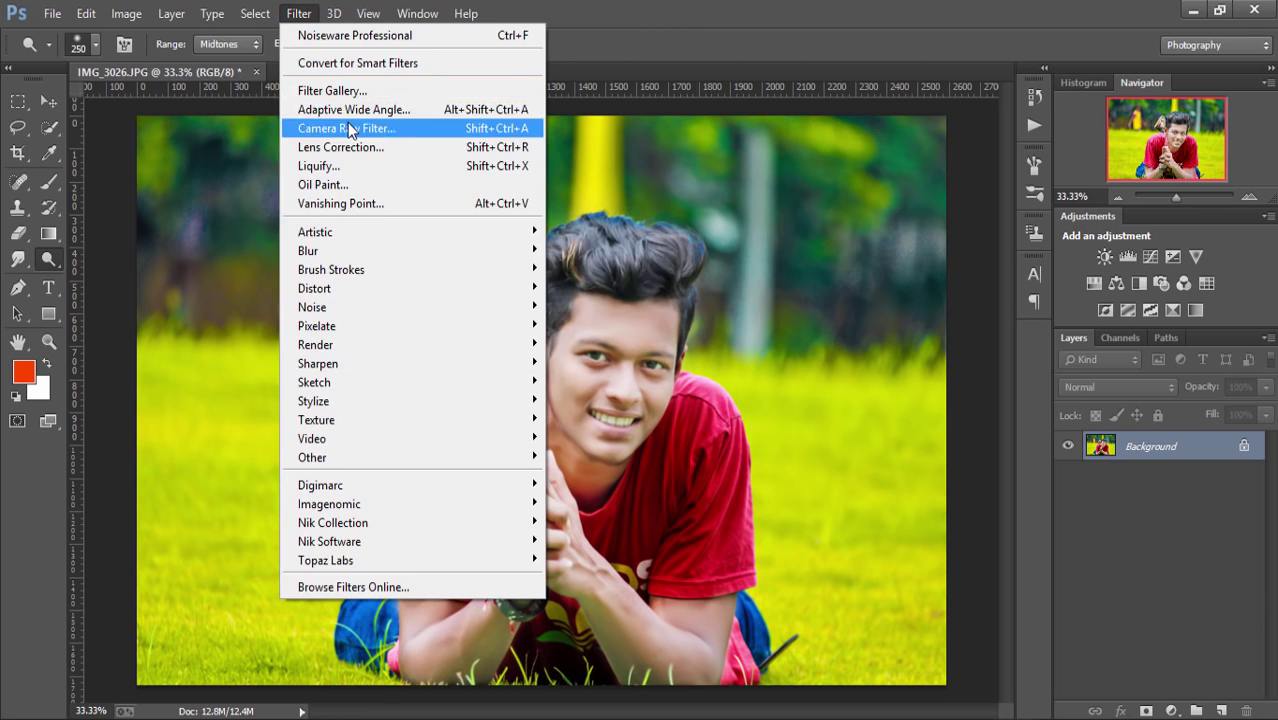
{"action": "left_click", "coordinate": [350, 128]}
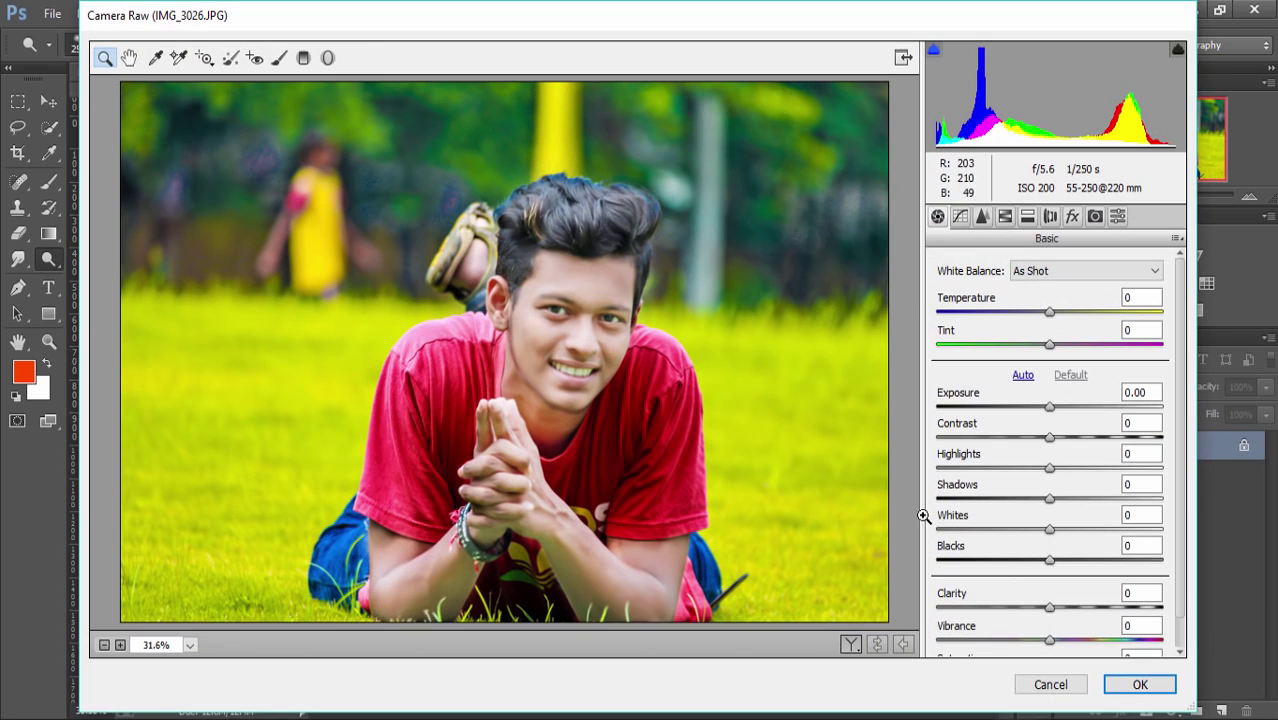
{"action": "left_click_drag", "start_coordinate": [1050, 608], "coordinate": [1071, 608]}
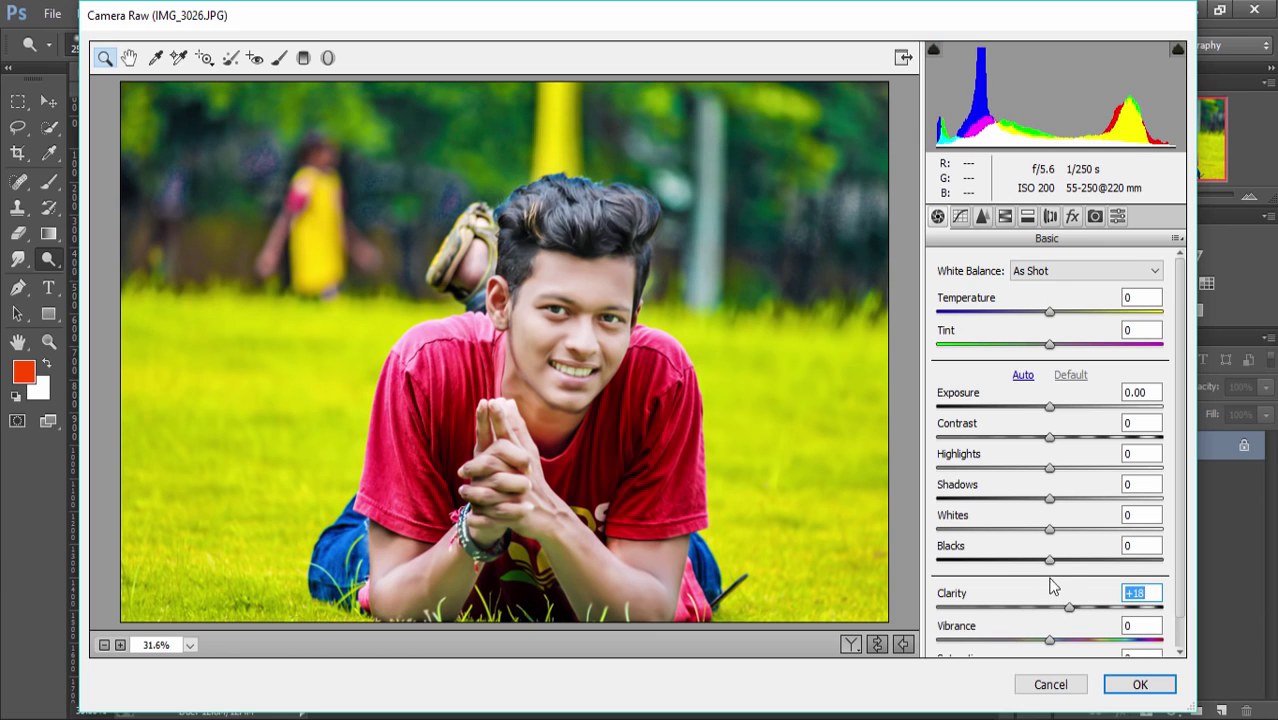
{"action": "left_click_drag", "start_coordinate": [1049, 560], "coordinate": [1004, 558]}
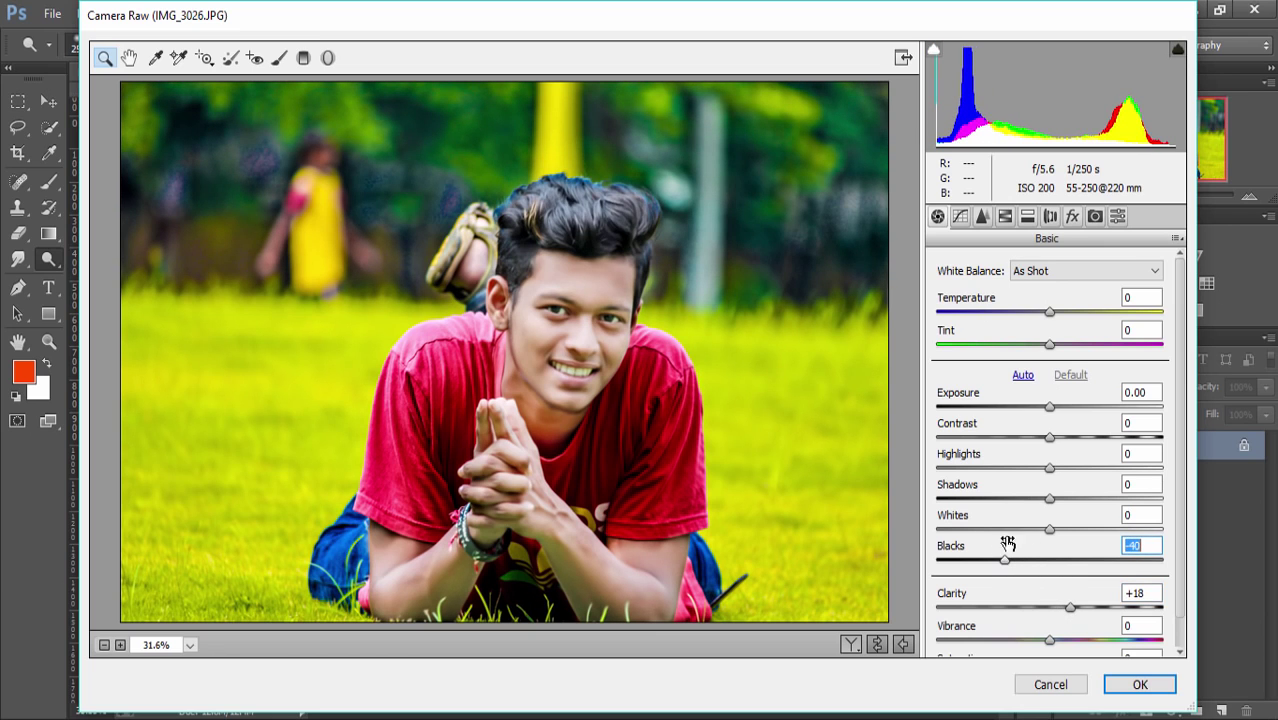
{"action": "left_click_drag", "start_coordinate": [1049, 499], "coordinate": [1051, 497]}
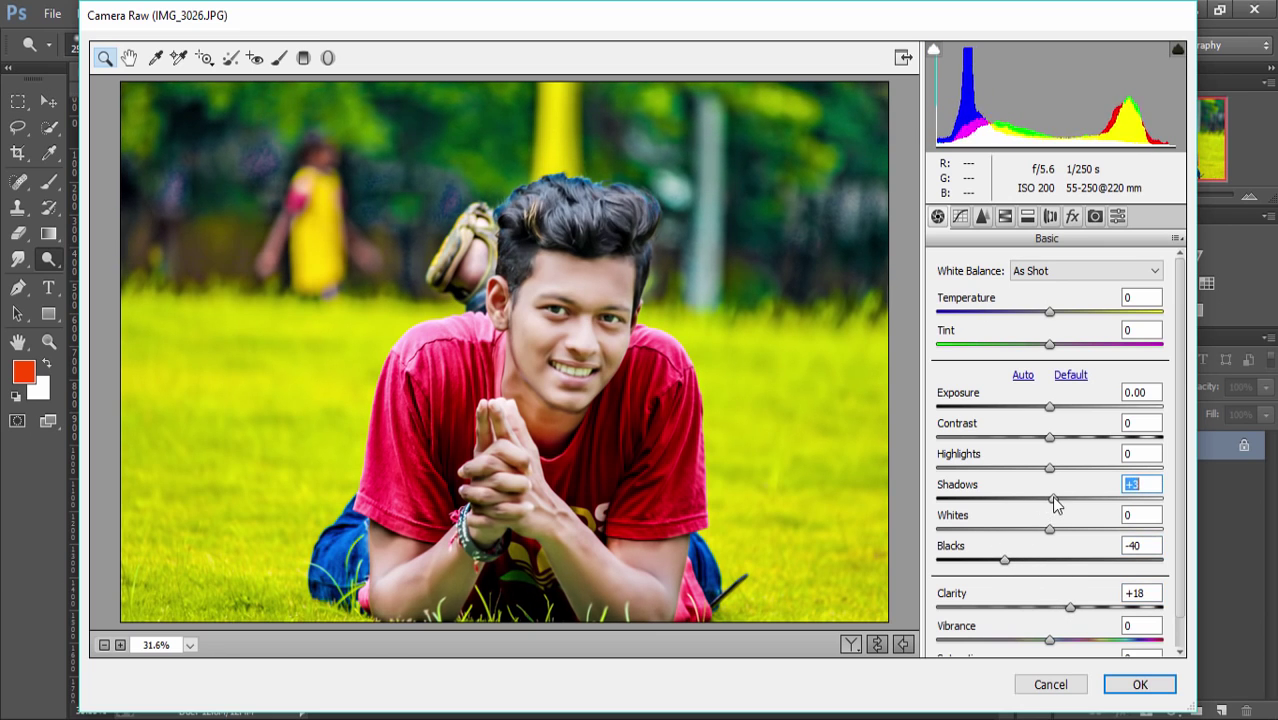
{"action": "left_click", "coordinate": [1050, 446]}
{"action": "left_click_drag", "start_coordinate": [1051, 447], "coordinate": [1047, 452]}
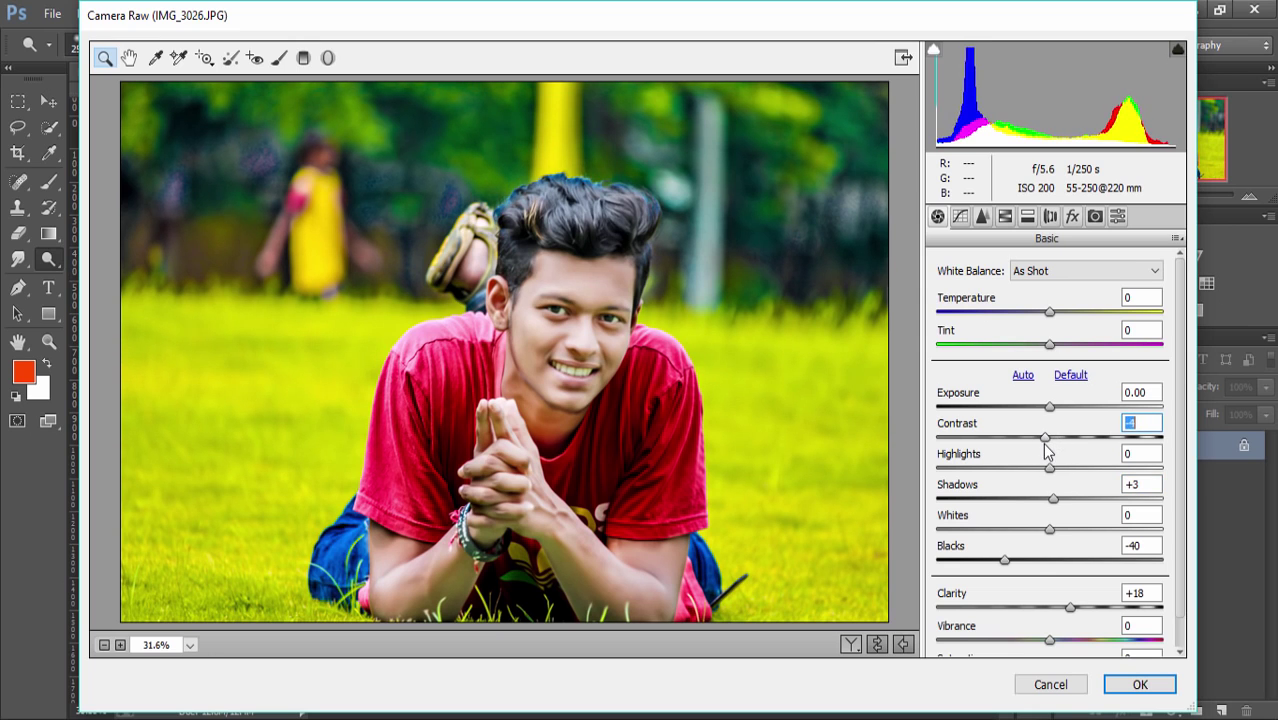
Set the HSL luminance of Yellows to +10, and the saturation of Yellows to +13 and Blues to +21
{"action": "left_click", "coordinate": [983, 217]}
{"action": "left_click", "coordinate": [1005, 217]}
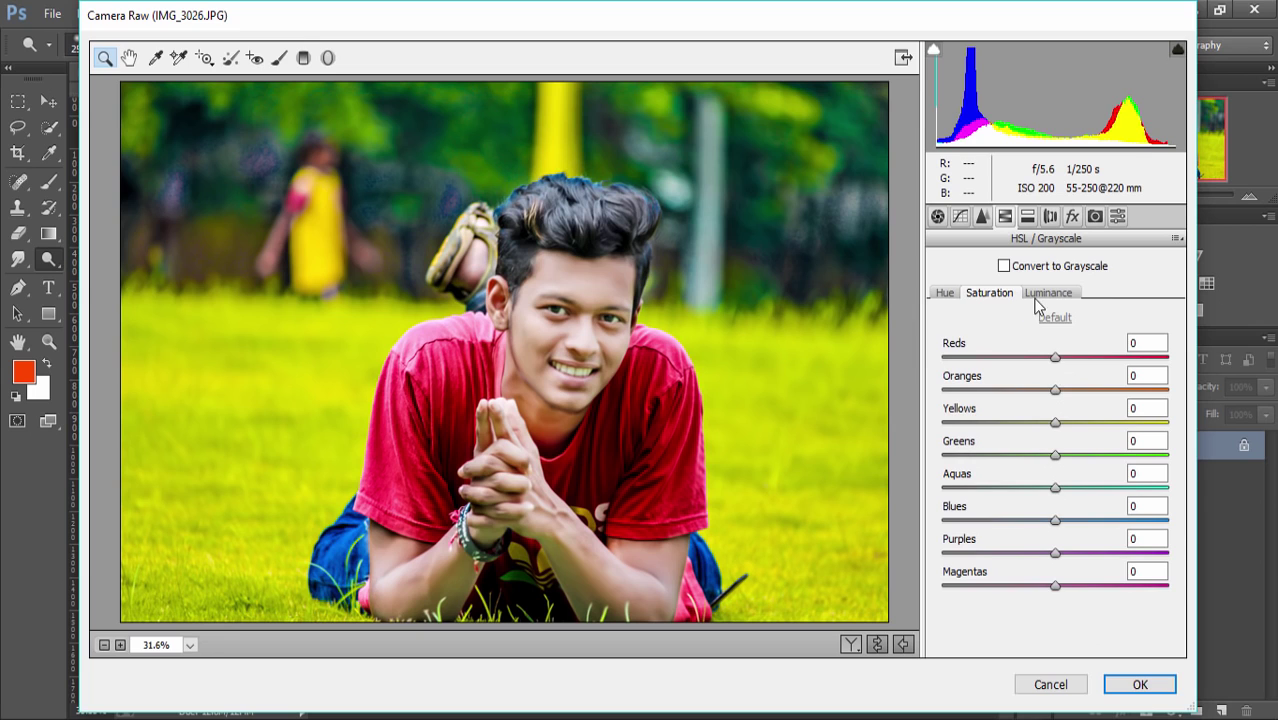
{"action": "left_click", "coordinate": [1040, 295]}
{"action": "left_click_drag", "start_coordinate": [1058, 423], "coordinate": [1068, 424]}
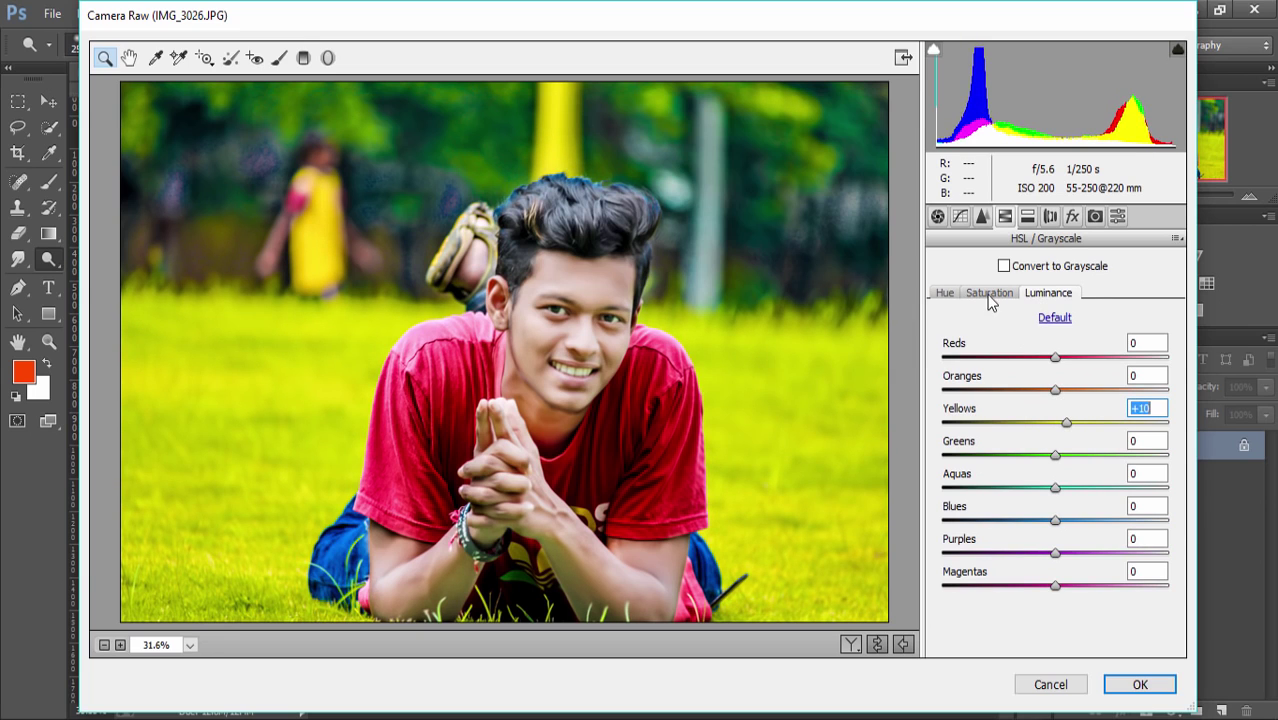
{"action": "left_click", "coordinate": [990, 293]}
{"action": "mouse_move", "coordinate": [1056, 423]}
{"action": "left_mouse_down"}
{"action": "mouse_move", "coordinate": [1047, 431]}
{"action": "mouse_move", "coordinate": [1072, 428]}
{"action": "left_mouse_up"}
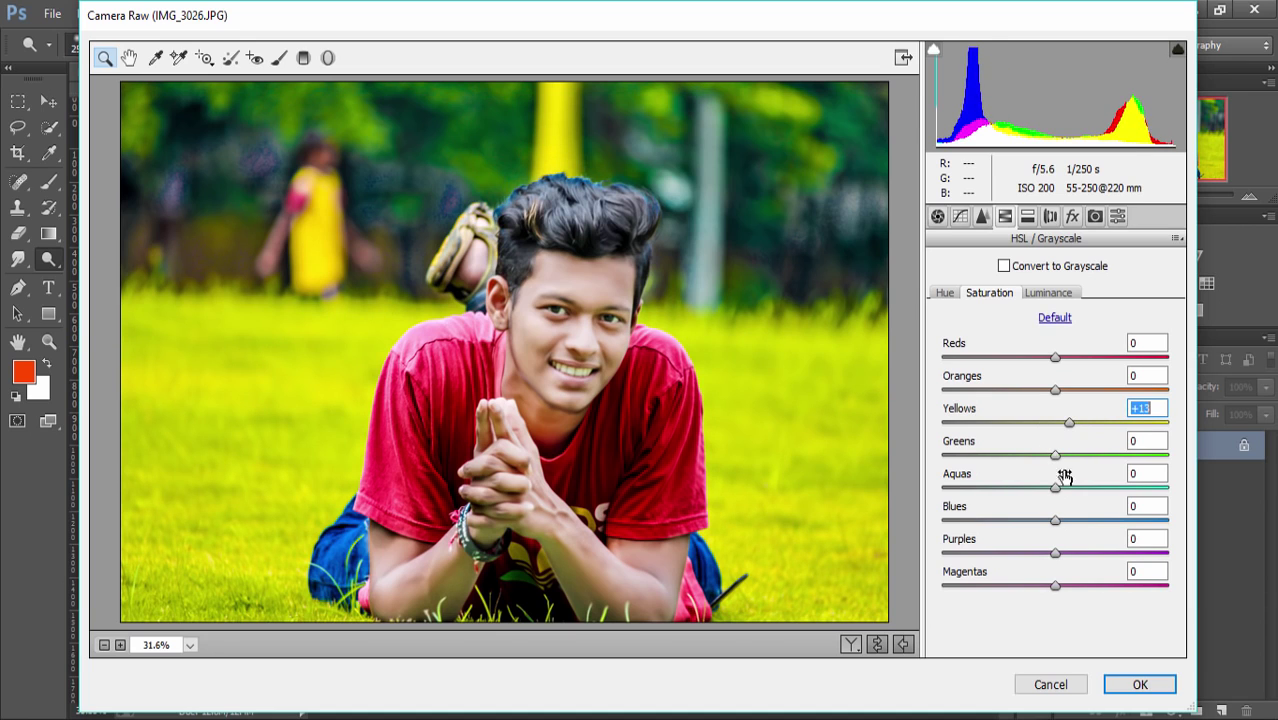
{"action": "mouse_move", "coordinate": [1056, 521]}
{"action": "left_mouse_down"}
{"action": "mouse_move", "coordinate": [1045, 522]}
{"action": "mouse_move", "coordinate": [1058, 521]}
{"action": "left_mouse_up"}
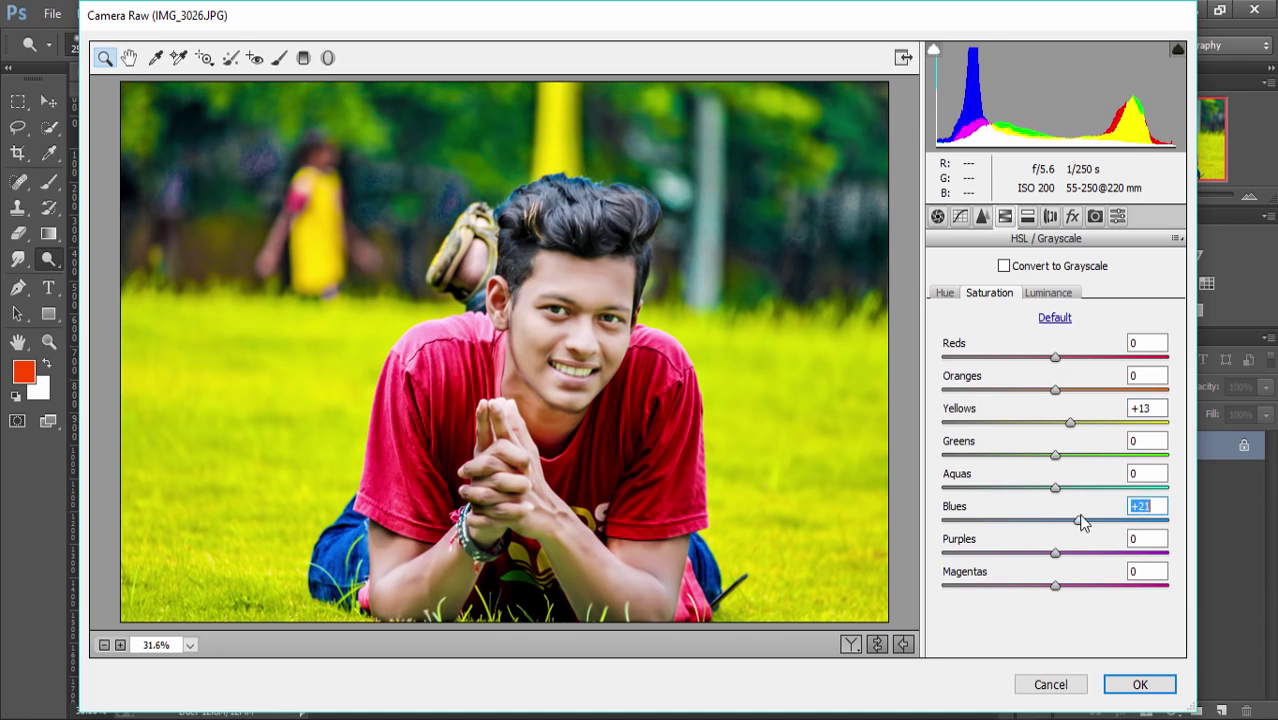
Shift the HSL hues to Blues +1, Greens -38 and Yellows -9 for a more golden background
{"action": "left_click", "coordinate": [944, 293]}
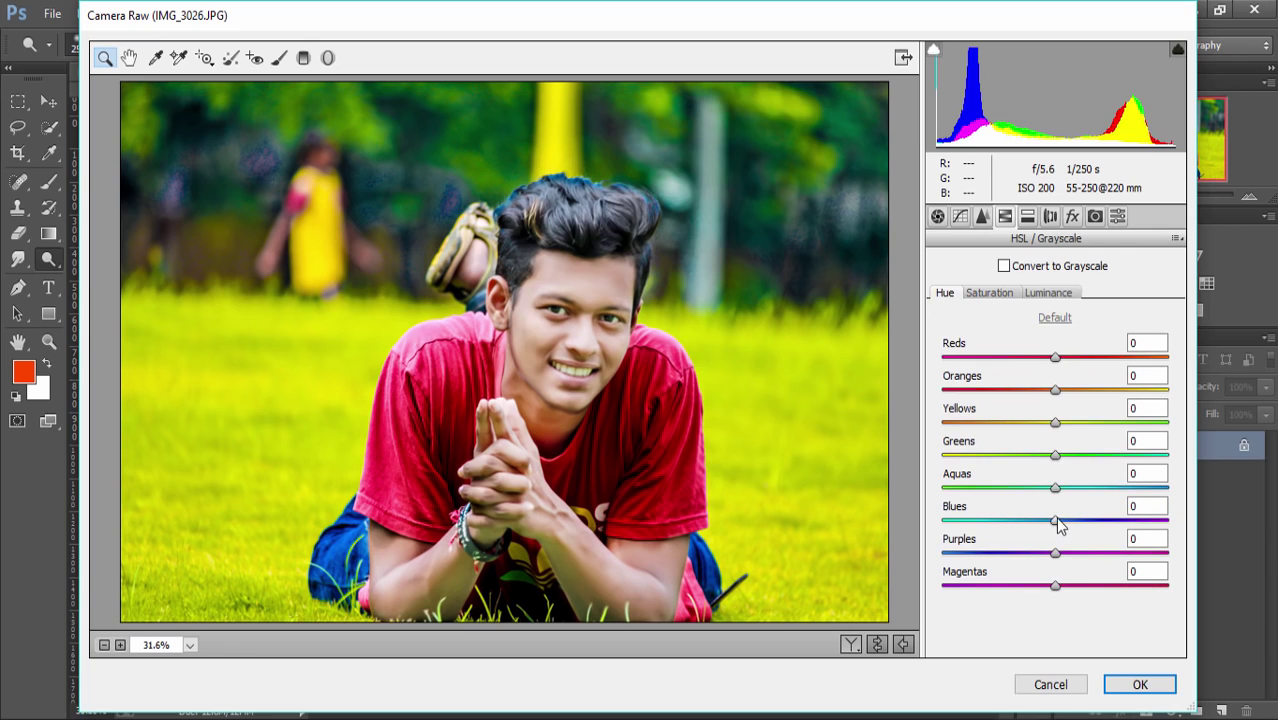
{"action": "mouse_move", "coordinate": [1058, 522]}
{"action": "left_mouse_down"}
{"action": "mouse_move", "coordinate": [1044, 528]}
{"action": "mouse_move", "coordinate": [1081, 528]}
{"action": "mouse_move", "coordinate": [1058, 522]}
{"action": "left_mouse_up"}
{"action": "left_click", "coordinate": [1052, 458]}
{"action": "left_click_drag", "start_coordinate": [1051, 461], "coordinate": [1045, 422]}
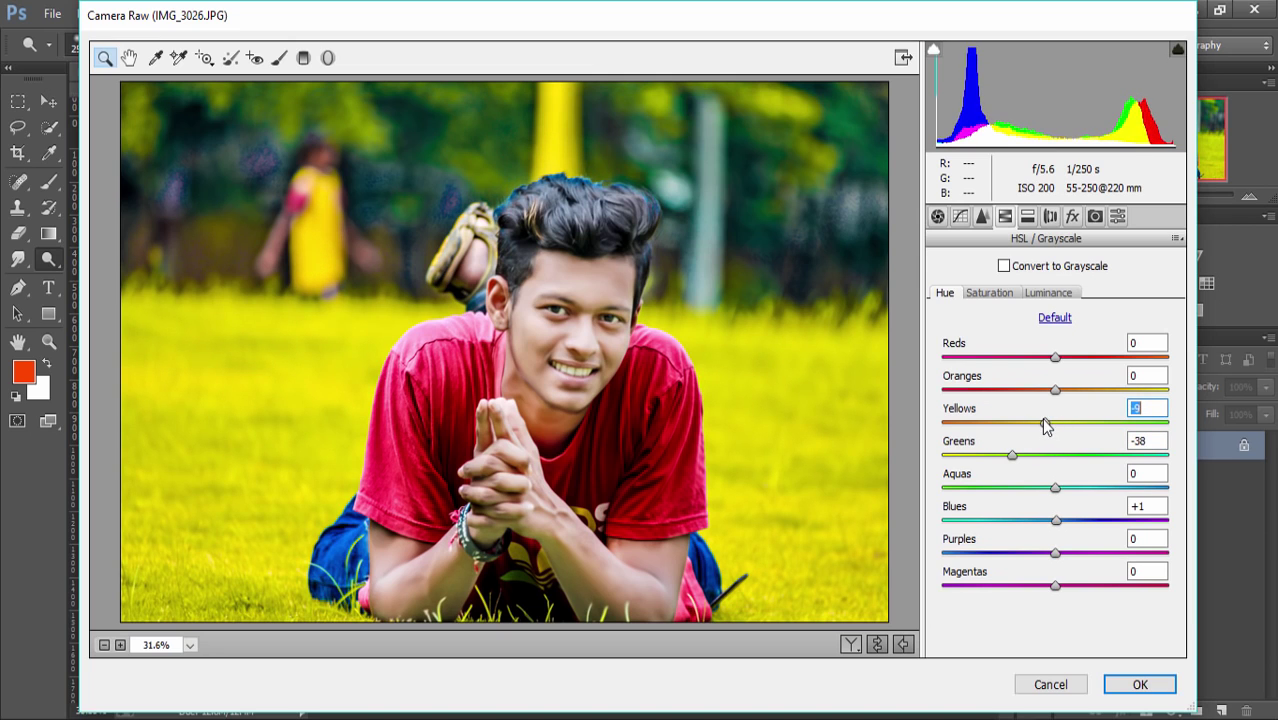
Add a Highlight Priority post-crop vignette with an amount of -23 and apply the Camera Raw adjustments
{"action": "left_click", "coordinate": [1071, 217]}
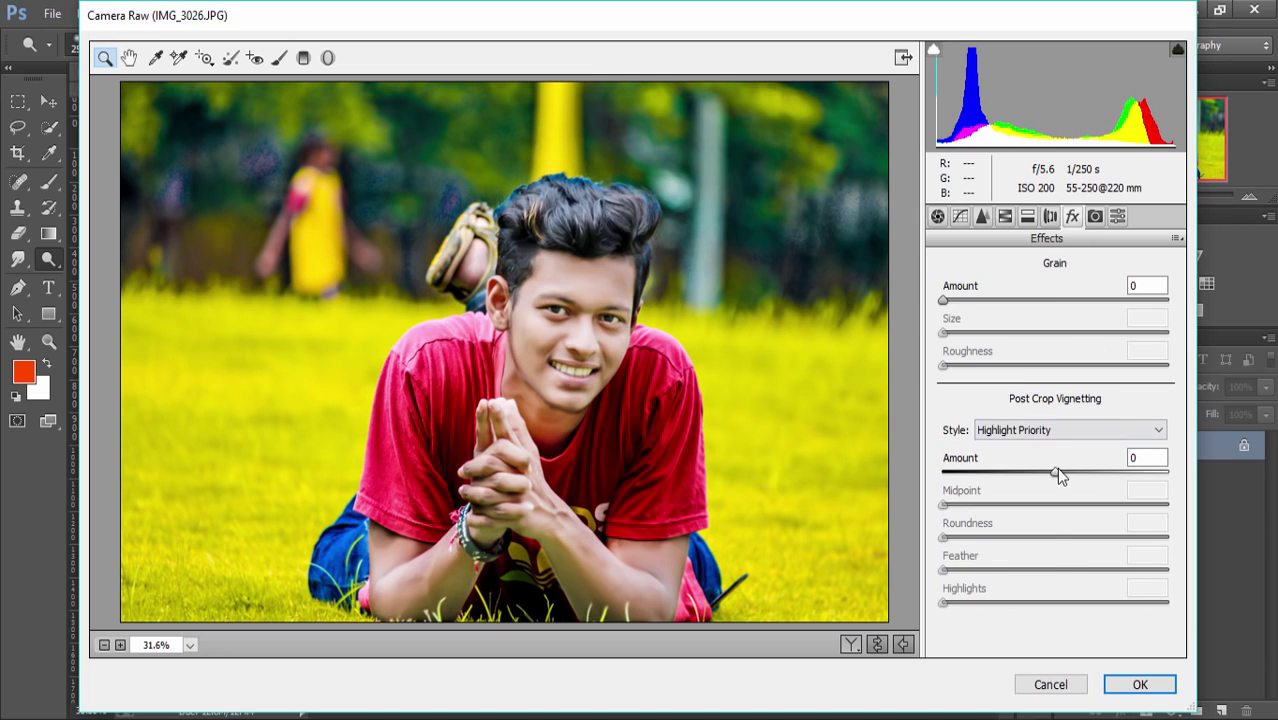
{"action": "left_click_drag", "start_coordinate": [1057, 476], "coordinate": [1029, 472]}
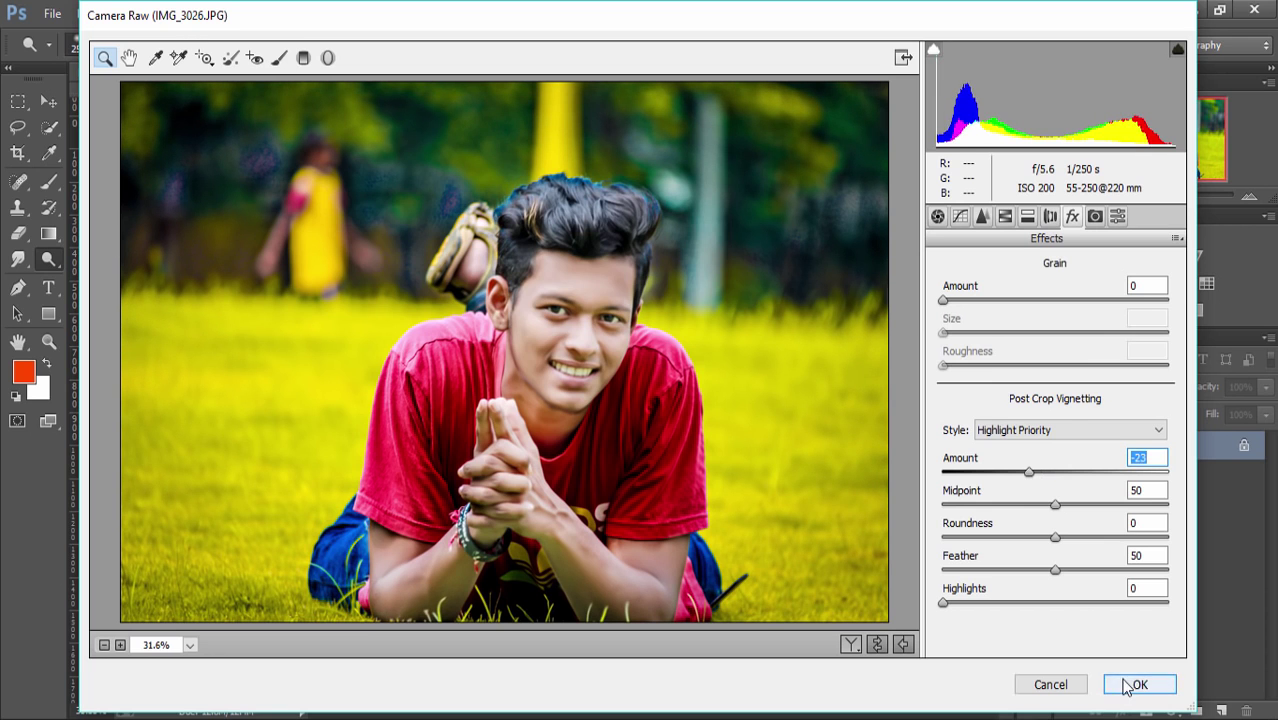
{"action": "left_click", "coordinate": [1128, 686]}
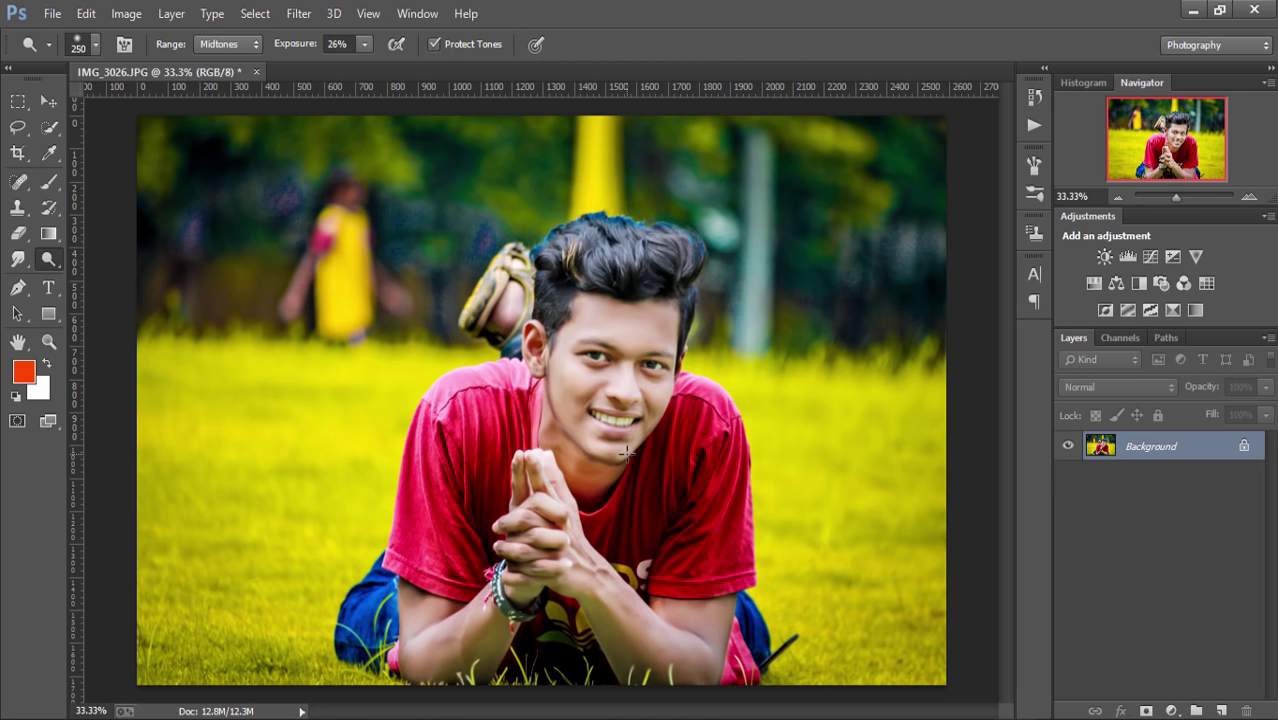
{"action": "key", "text": "ctrl+minus"}
{"action": "key", "text": "ctrl+plus"}
Select the man's hair with a loose freehand Lasso outline and copy it to a new layer
{"action": "left_click", "coordinate": [18, 127]}
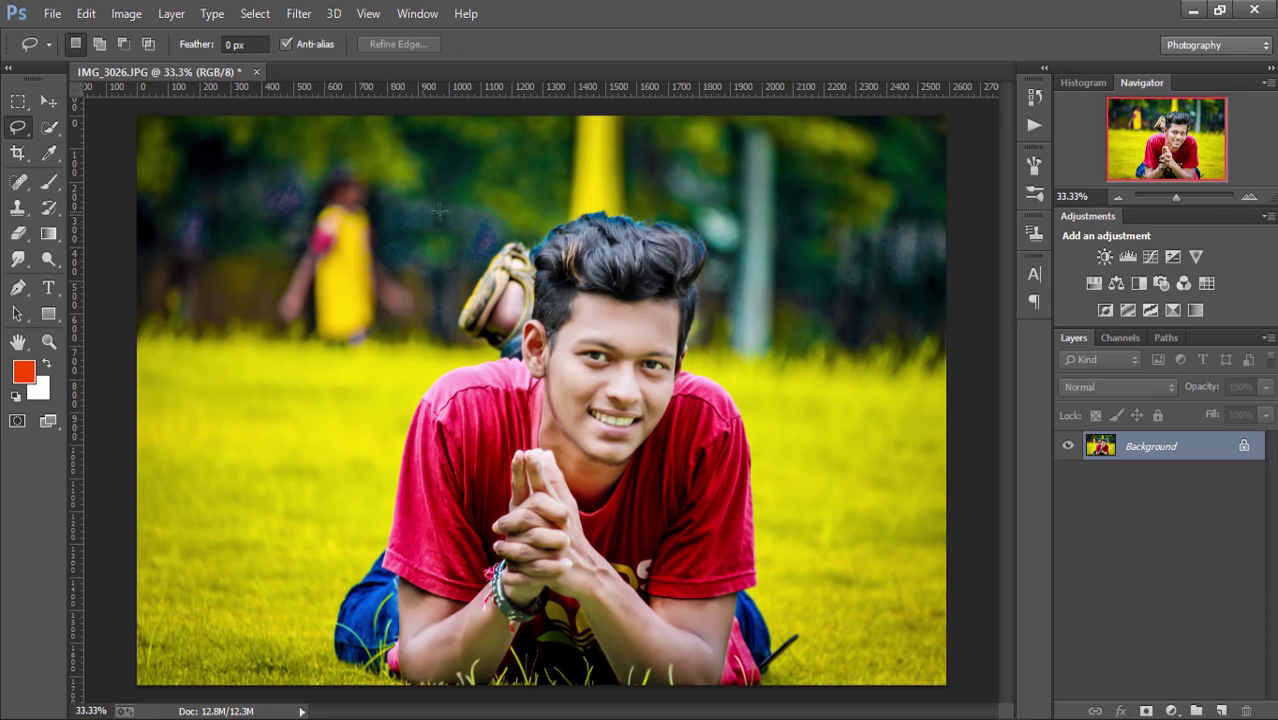
{"action": "left_click_drag", "start_coordinate": [529, 220], "coordinate": [525, 315]}
{"action": "left_click_drag", "start_coordinate": [607, 315], "coordinate": [659, 370]}
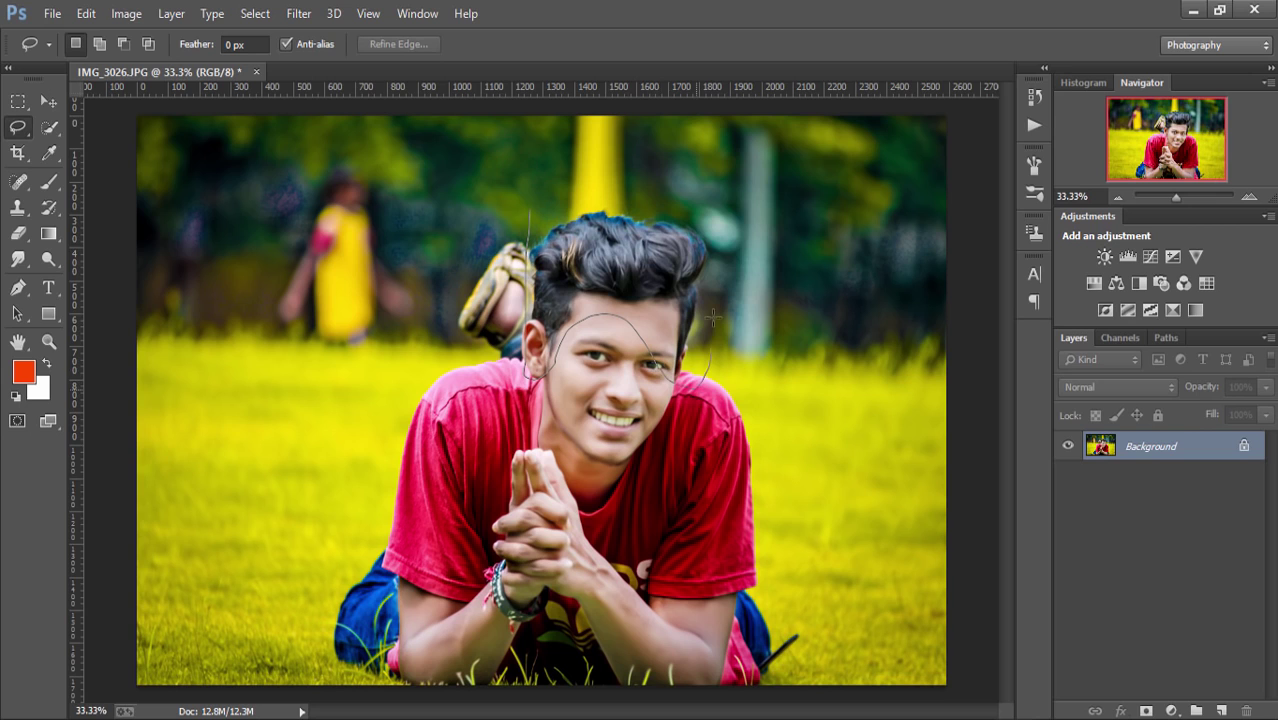
{"action": "mouse_move", "coordinate": [713, 318]}
{"action": "left_mouse_down"}
{"action": "mouse_move", "coordinate": [722, 256]}
{"action": "mouse_move", "coordinate": [689, 182]}
{"action": "mouse_move", "coordinate": [571, 186]}
{"action": "mouse_move", "coordinate": [516, 213]}
{"action": "left_mouse_up"}
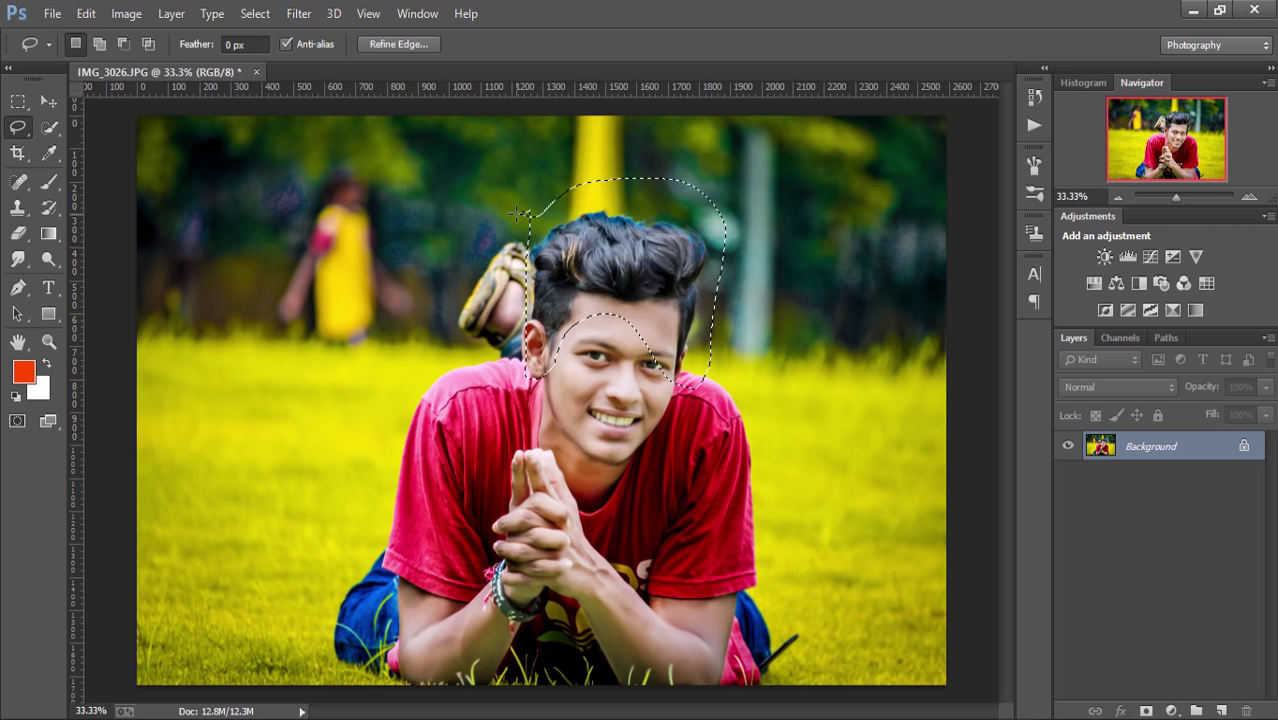
{"action": "key", "text": "ctrl+j"}
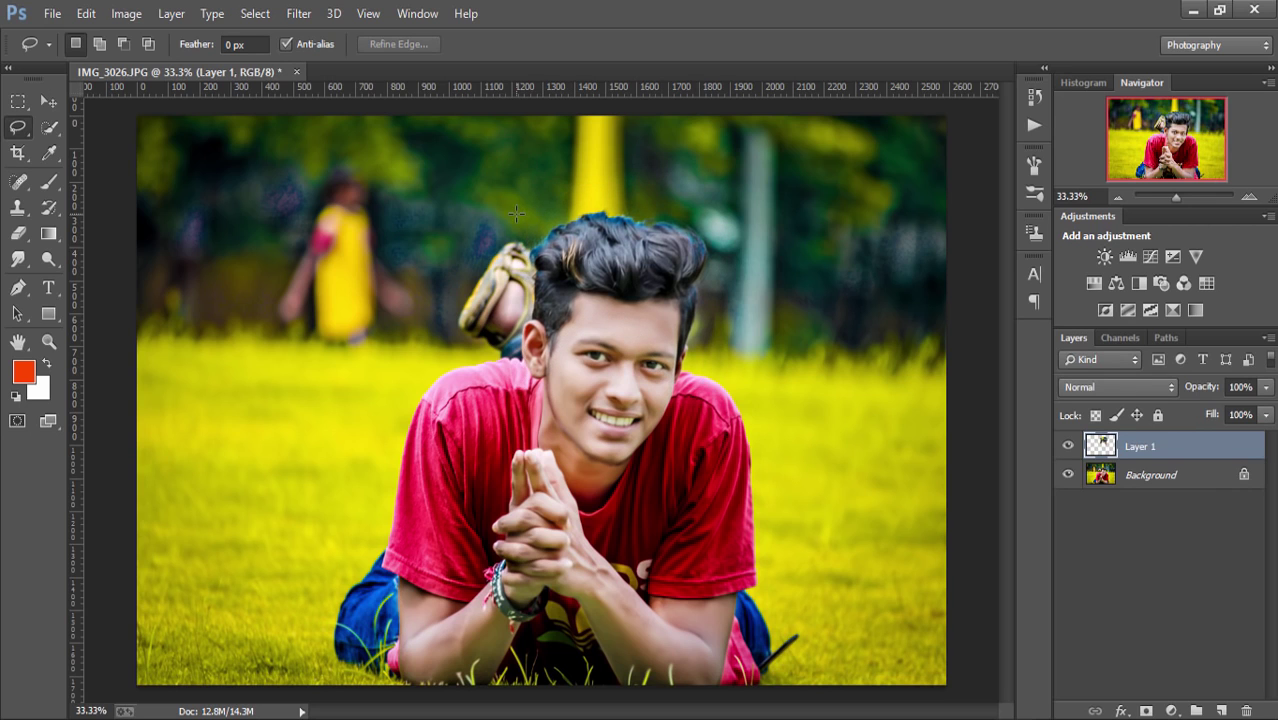
Apply the Oil Paint filter to the hair layer with Stylization 6.68 and Cleanliness 7
{"action": "left_click", "coordinate": [299, 13]}
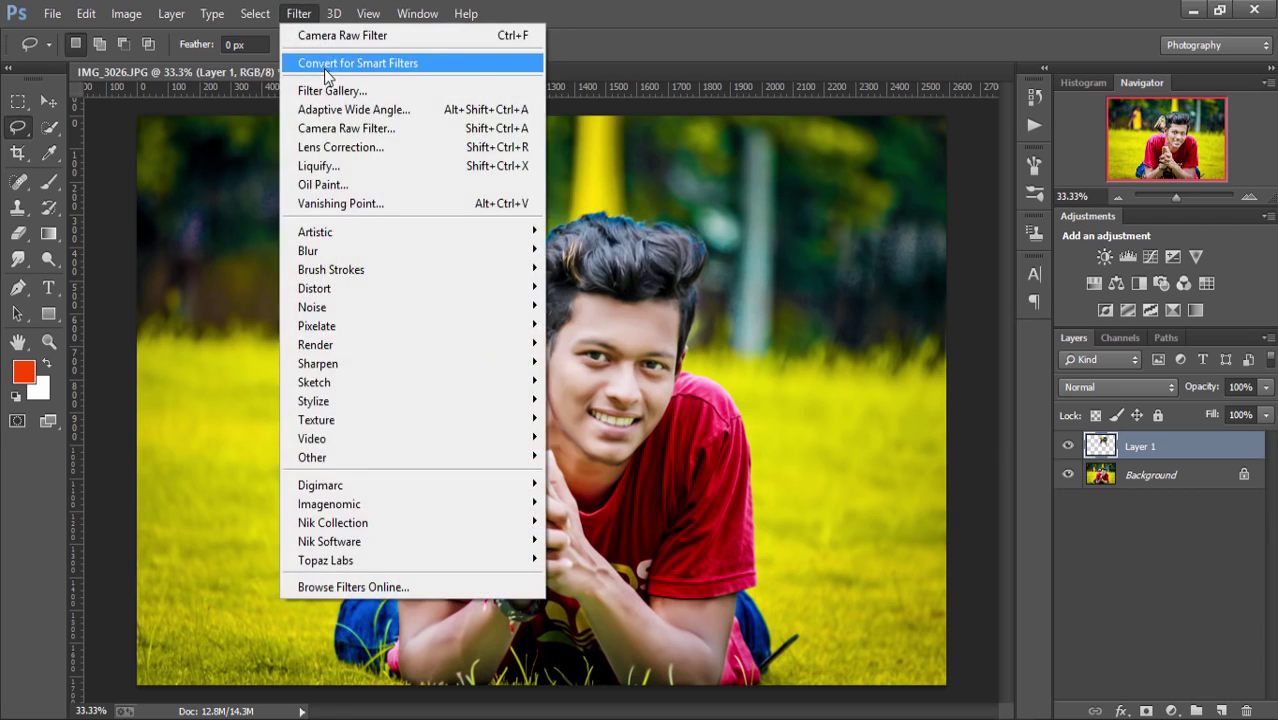
{"action": "left_click", "coordinate": [335, 191]}
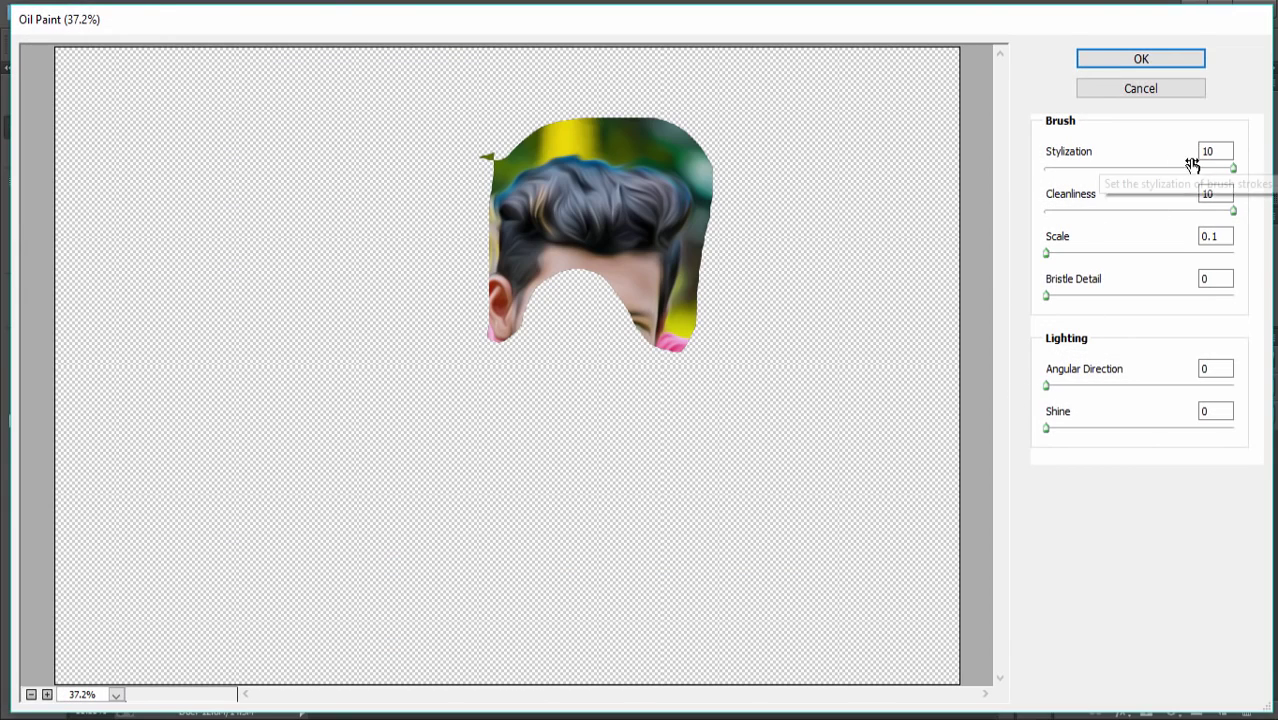
{"action": "left_click_drag", "start_coordinate": [1192, 164], "coordinate": [1176, 167]}
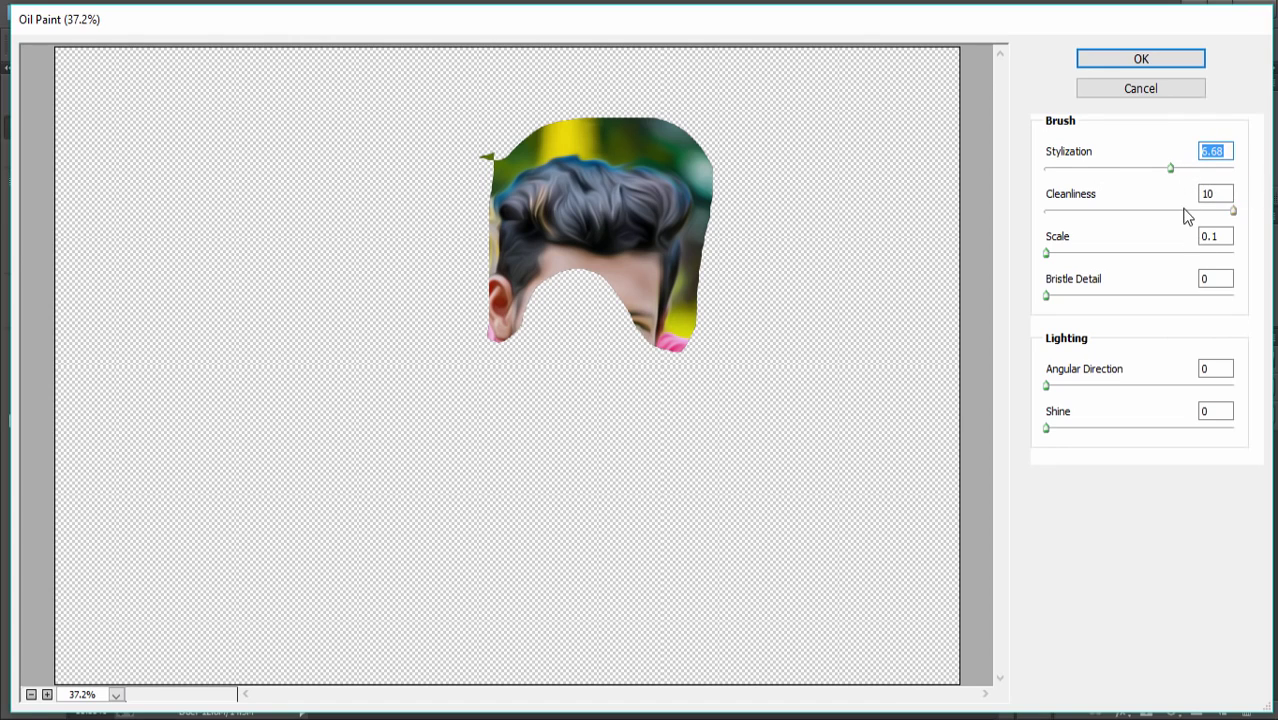
{"action": "left_click", "coordinate": [1183, 210]}
{"action": "type", "text": "7"}
{"action": "left_click", "coordinate": [1155, 58]}
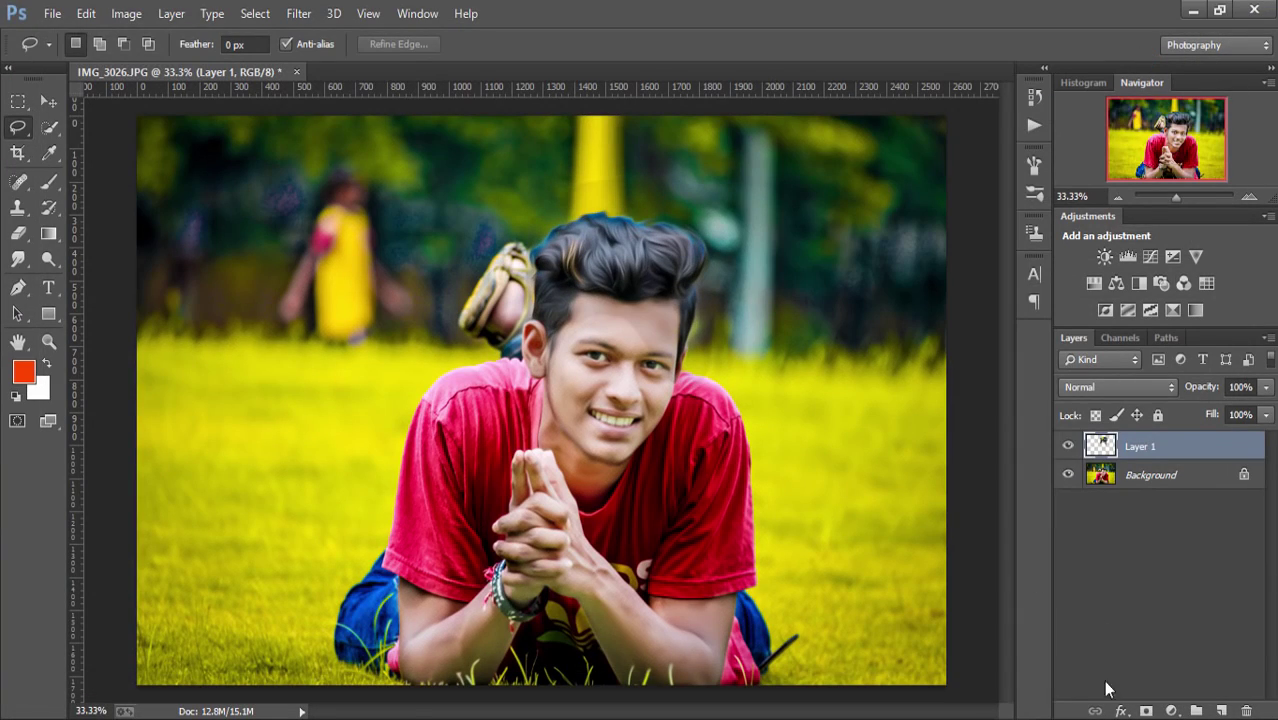
Mask the Oil Paint effect off the areas around the hair with a black brush at size 80, and flatten the image
{"action": "left_click", "coordinate": [1146, 710]}
{"action": "key", "text": "d"}
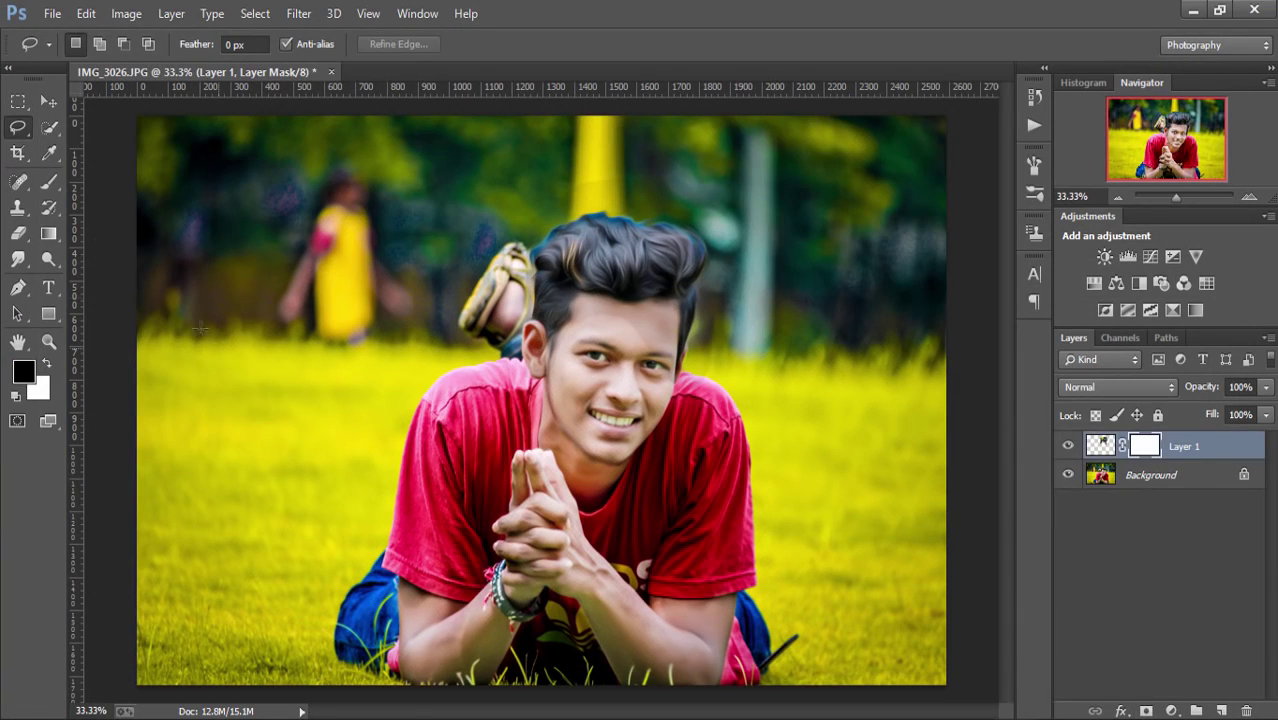
{"action": "left_click", "coordinate": [48, 181]}
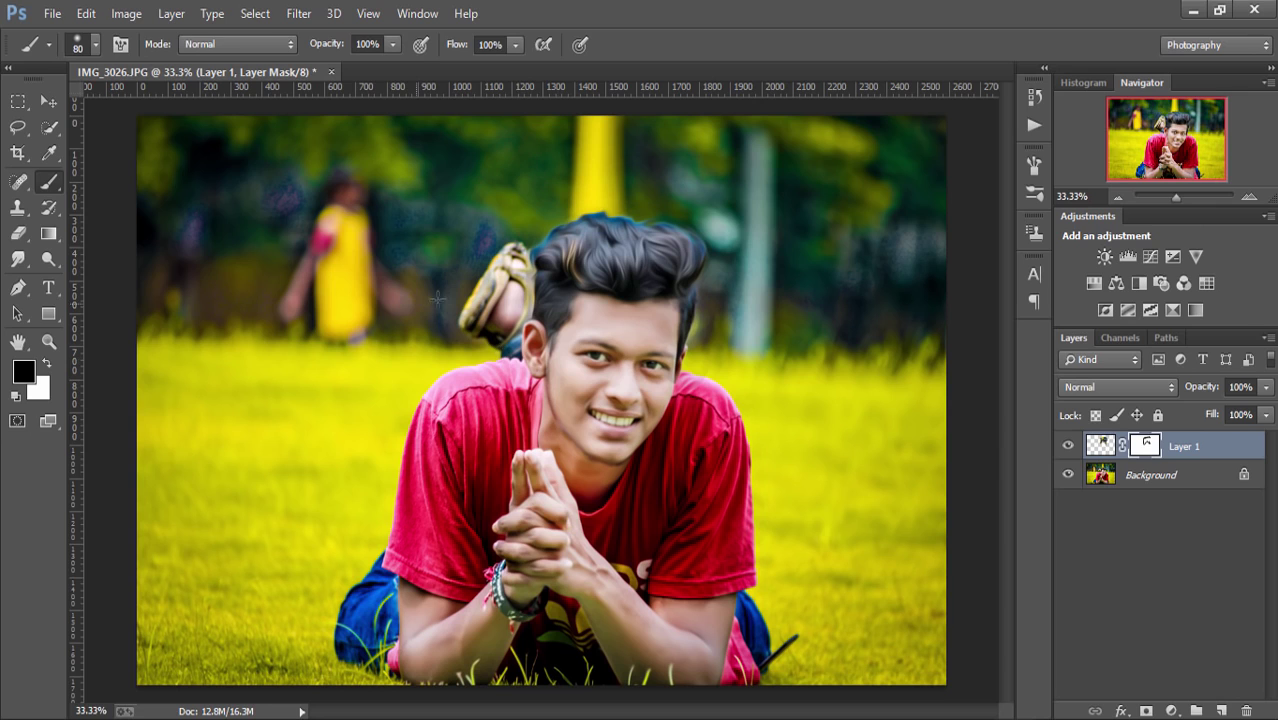
{"action": "left_click", "coordinate": [1200, 476]}
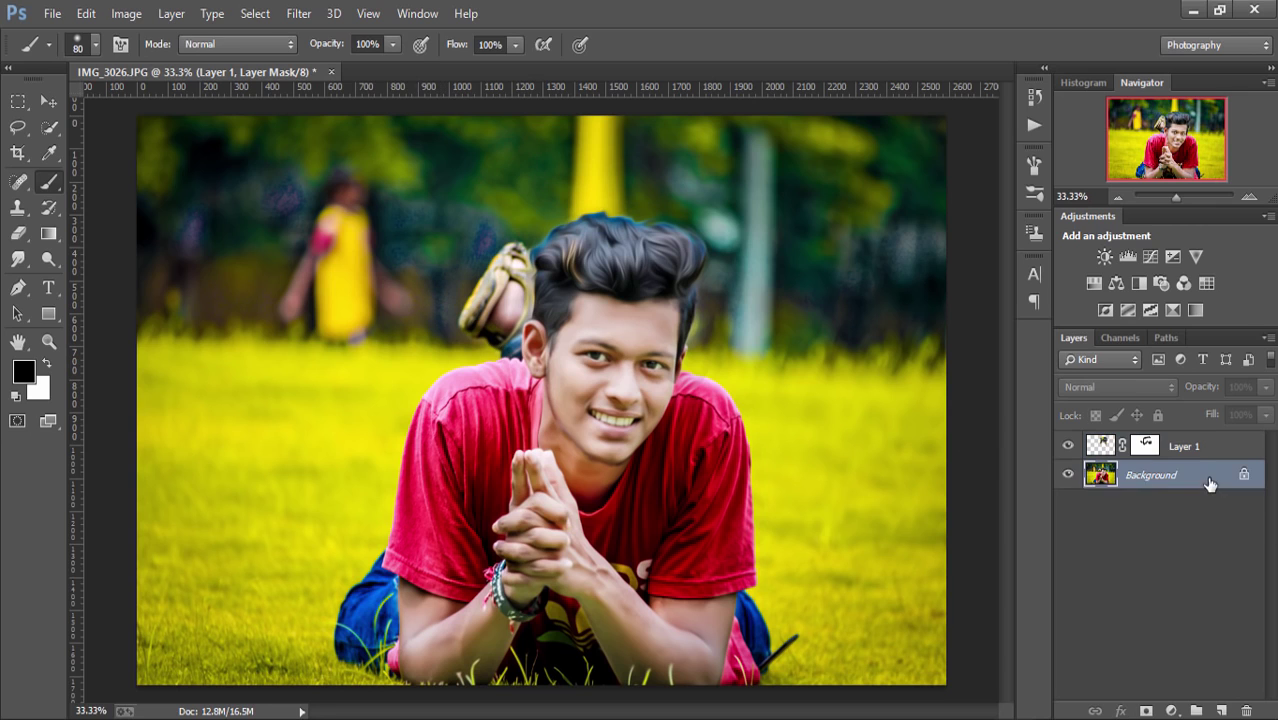
{"action": "right_click", "coordinate": [1200, 476]}
{"action": "left_click", "coordinate": [1143, 645]}
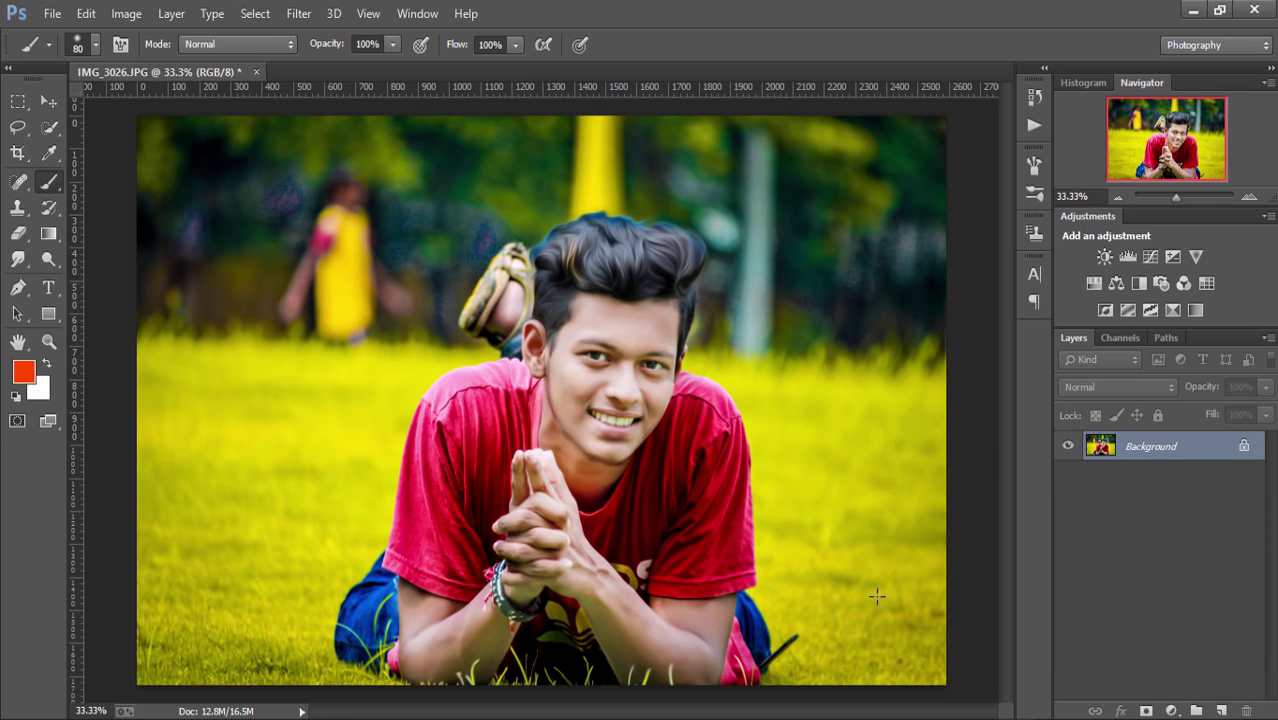
Paint a soft orange-red glow over the shoe beside the head on a new layer with a size 900 brush, and blend it with Screen
{"action": "left_click", "coordinate": [1221, 711]}
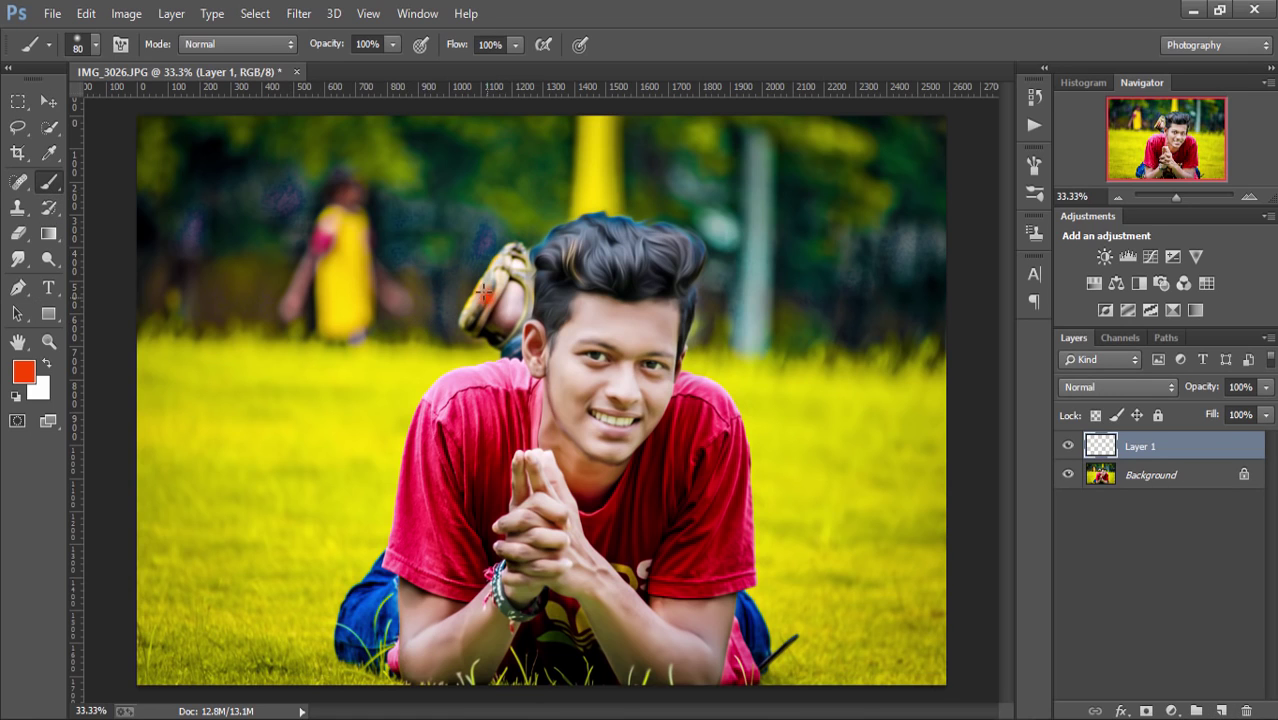
{"action": "left_click", "coordinate": [86, 13]}
{"action": "left_click", "coordinate": [127, 52]}
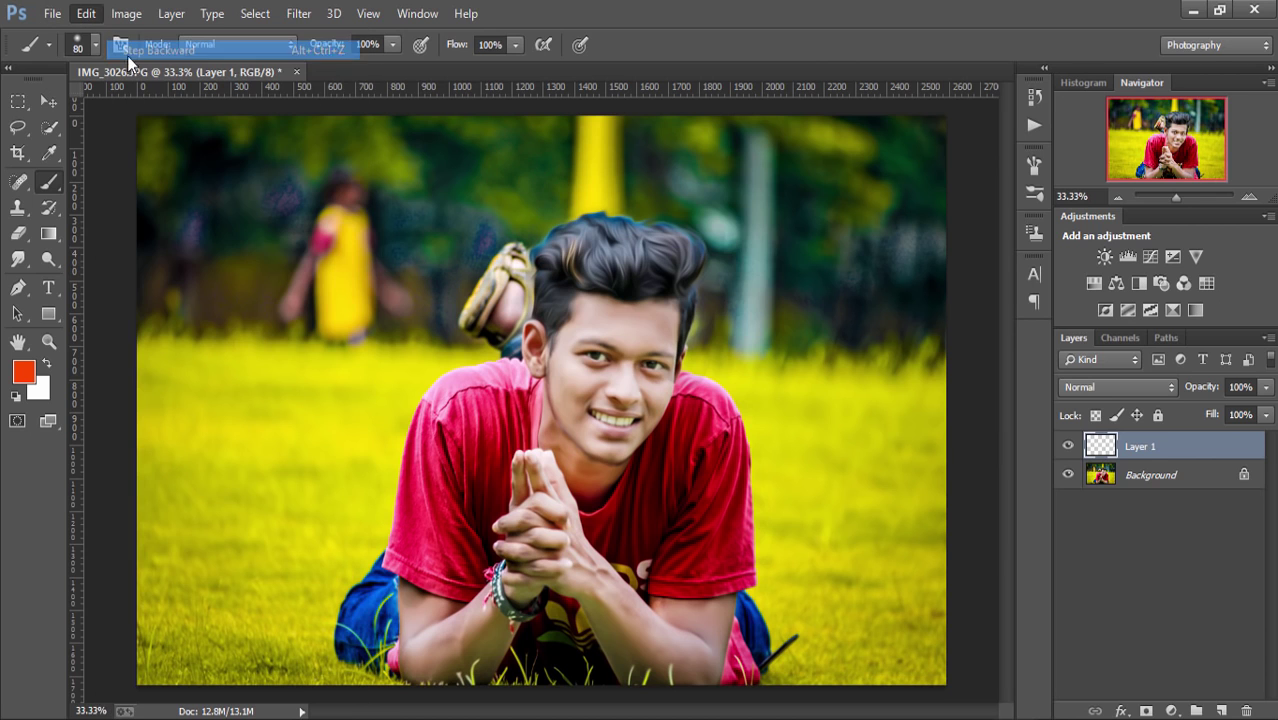
{"action": "key", "text": "bracketright"}
{"action": "key", "text": "bracketright"}
{"action": "key", "text": "bracketright"}
{"action": "key", "text": "bracketright"}
{"action": "key", "text": "bracketright"}
{"action": "key", "text": "bracketright"}
{"action": "key", "text": "bracketright"}
{"action": "key", "text": "bracketright"}
{"action": "key", "text": "bracketright"}
{"action": "key", "text": "bracketright"}
{"action": "key", "text": "bracketright"}
{"action": "key", "text": "bracketright"}
{"action": "key", "text": "bracketright"}
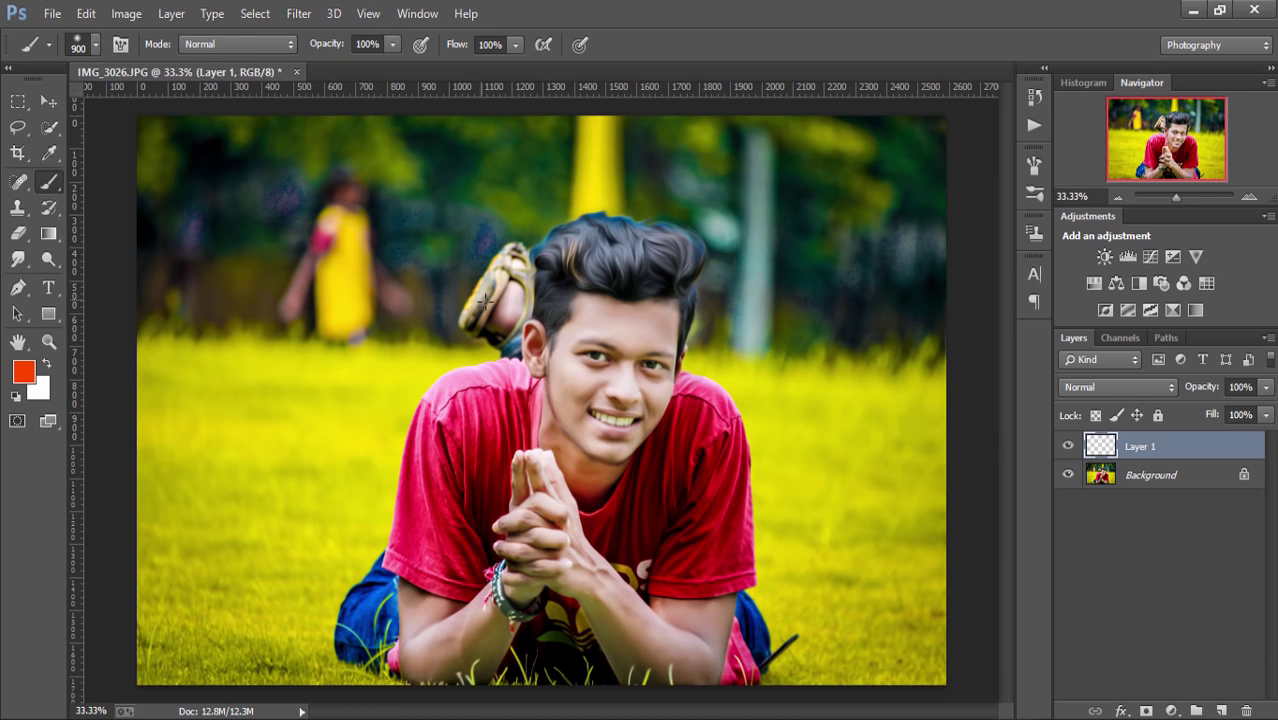
{"action": "left_click", "coordinate": [492, 306]}
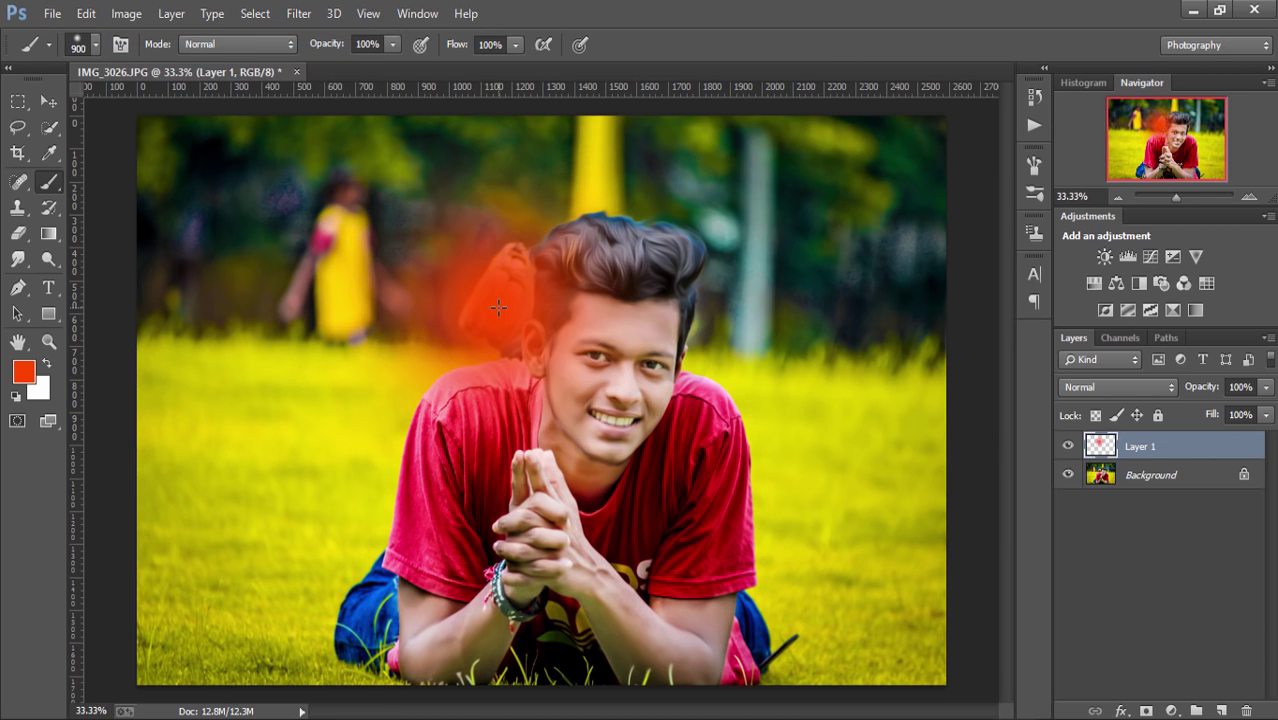
{"action": "left_click", "coordinate": [1150, 393]}
{"action": "left_click", "coordinate": [1118, 169]}
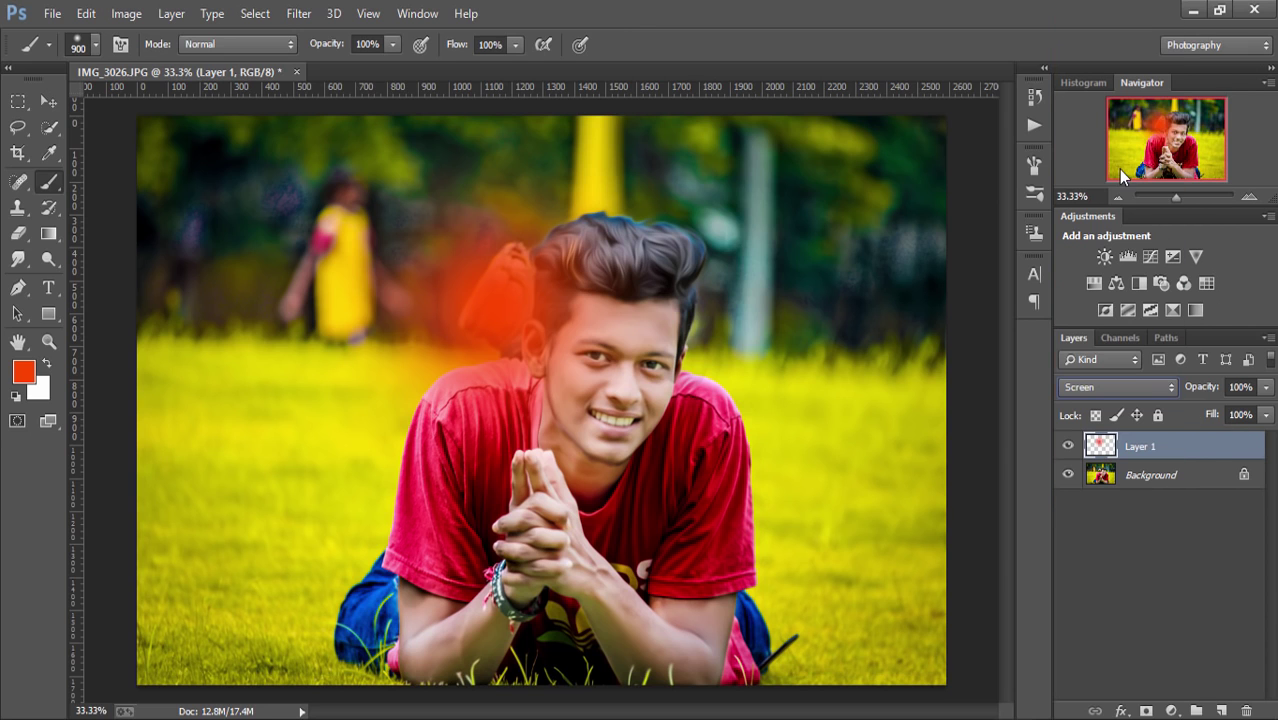
Move the orange-red glow closer to the man's hair and enlarge it with a transform centred near his ear
{"action": "left_click", "coordinate": [48, 101]}
{"action": "mouse_move", "coordinate": [520, 285]}
{"action": "left_mouse_down"}
{"action": "mouse_move", "coordinate": [630, 397]}
{"action": "mouse_move", "coordinate": [547, 289]}
{"action": "mouse_move", "coordinate": [550, 270]}
{"action": "left_mouse_up"}
{"action": "left_click", "coordinate": [223, 44]}
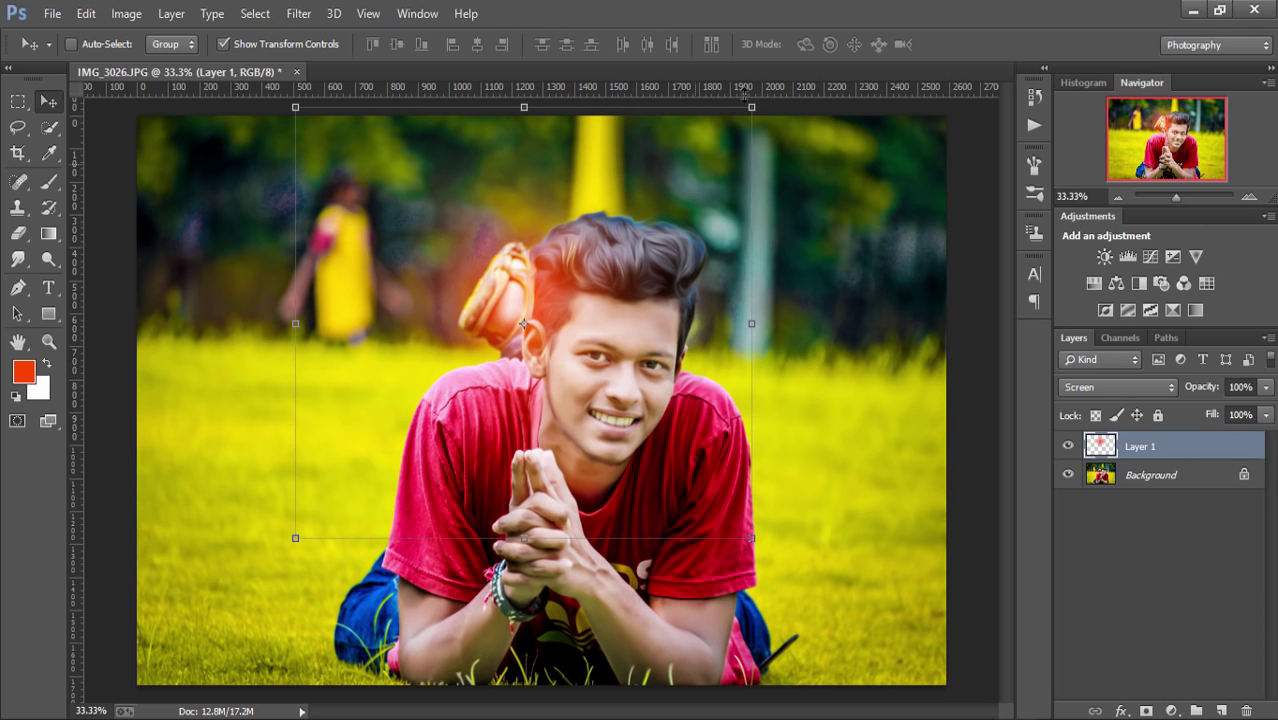
{"action": "left_click_drag", "start_coordinate": [752, 103], "coordinate": [822, 100]}
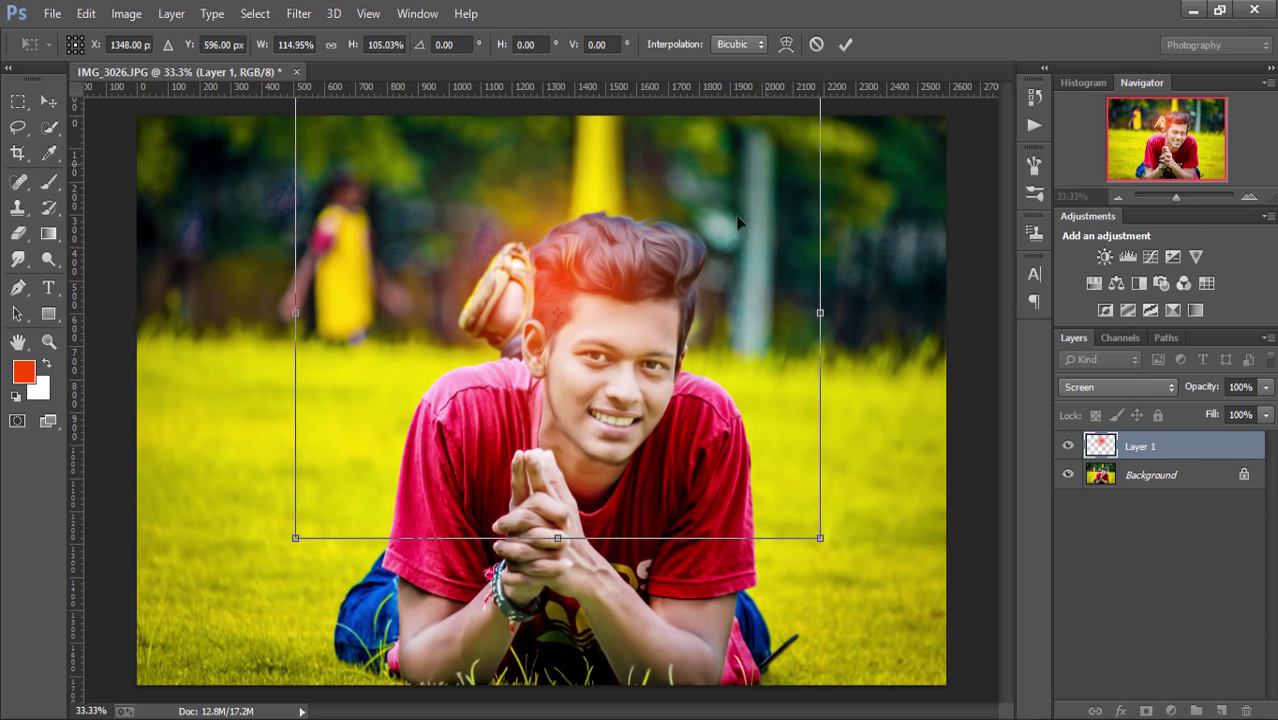
{"action": "left_click_drag", "start_coordinate": [766, 165], "coordinate": [730, 186]}
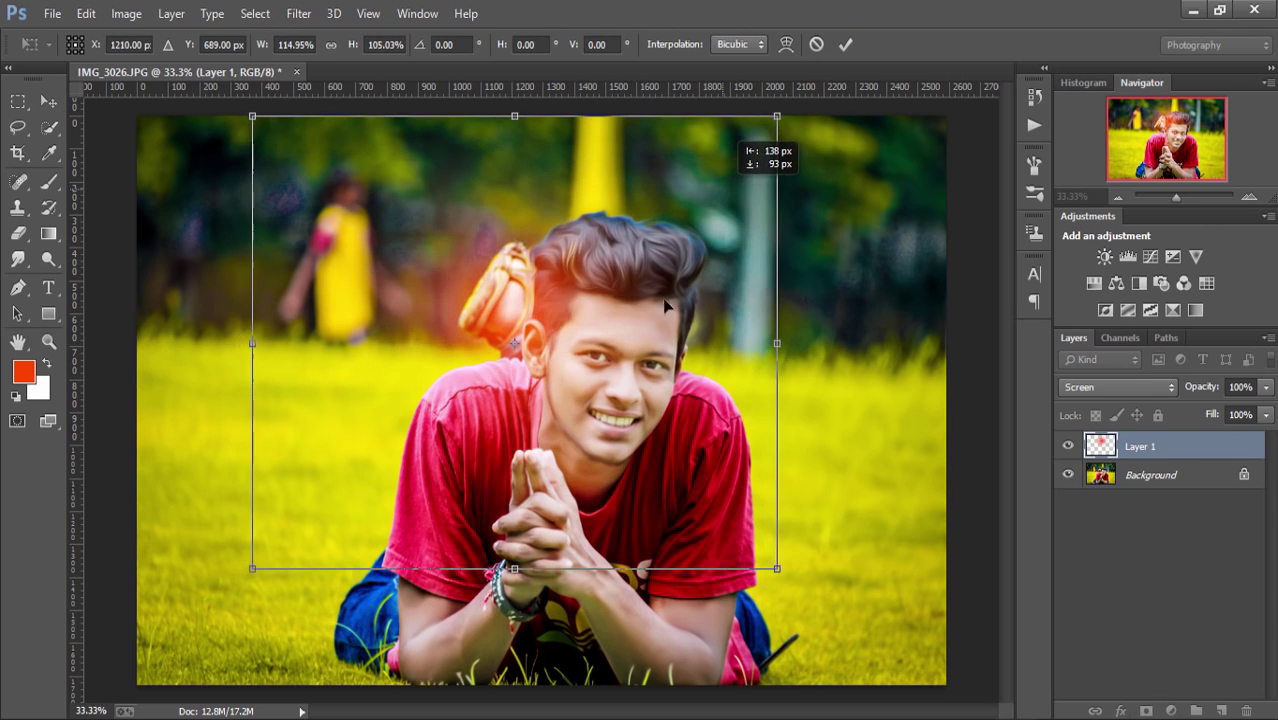
{"action": "left_click_drag", "start_coordinate": [667, 302], "coordinate": [667, 277]}
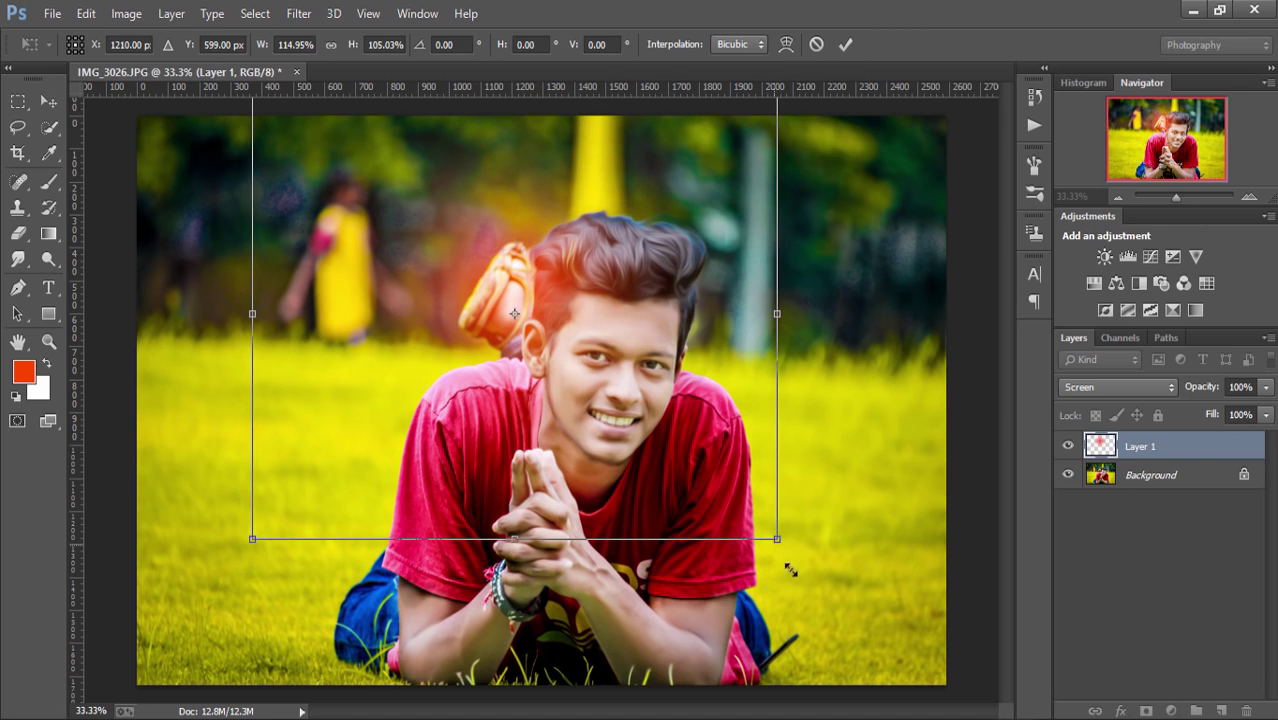
{"action": "left_click_drag", "start_coordinate": [790, 569], "coordinate": [836, 612]}
{"action": "mouse_move", "coordinate": [776, 506]}
{"action": "left_mouse_down"}
{"action": "mouse_move", "coordinate": [765, 479]}
{"action": "mouse_move", "coordinate": [785, 490]}
{"action": "left_mouse_up"}
{"action": "left_click", "coordinate": [846, 44]}
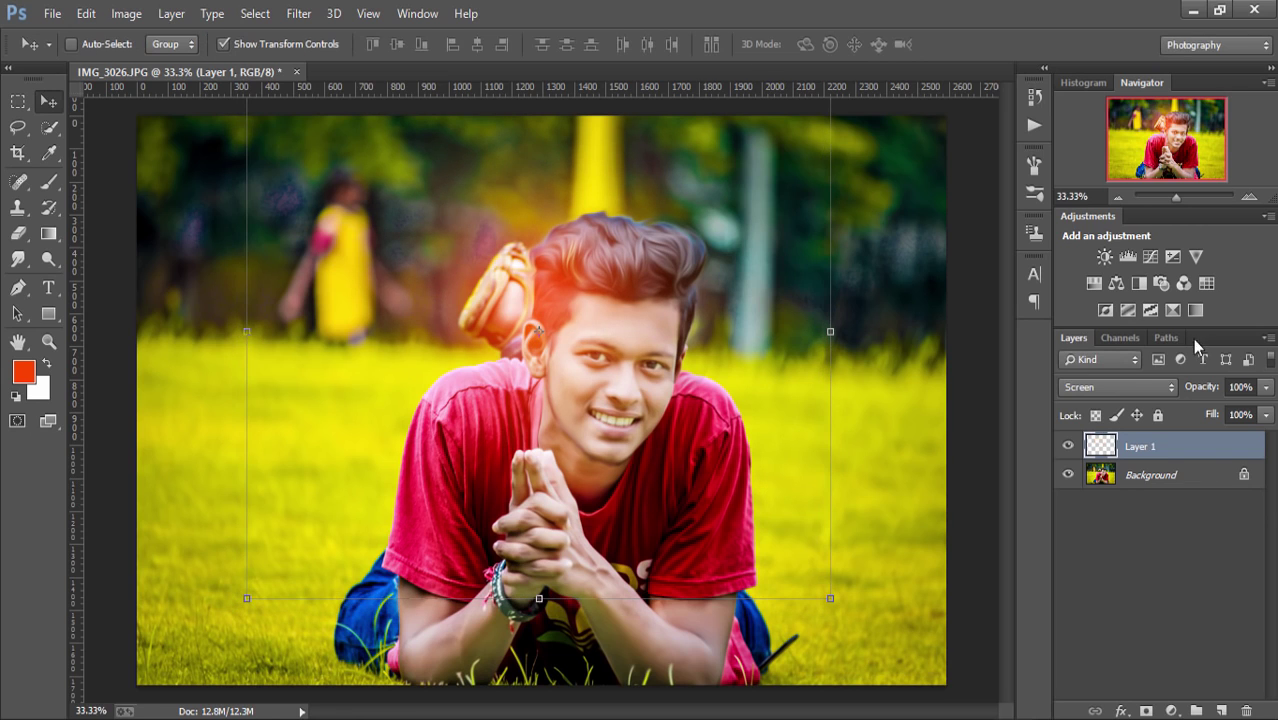
Reduce the glow layer's opacity to about 94% and nudge the glow slightly up and to the left
{"action": "left_click", "coordinate": [1265, 387]}
{"action": "left_click_drag", "start_coordinate": [1263, 413], "coordinate": [1262, 418]}
{"action": "left_click_drag", "start_coordinate": [627, 312], "coordinate": [645, 343]}
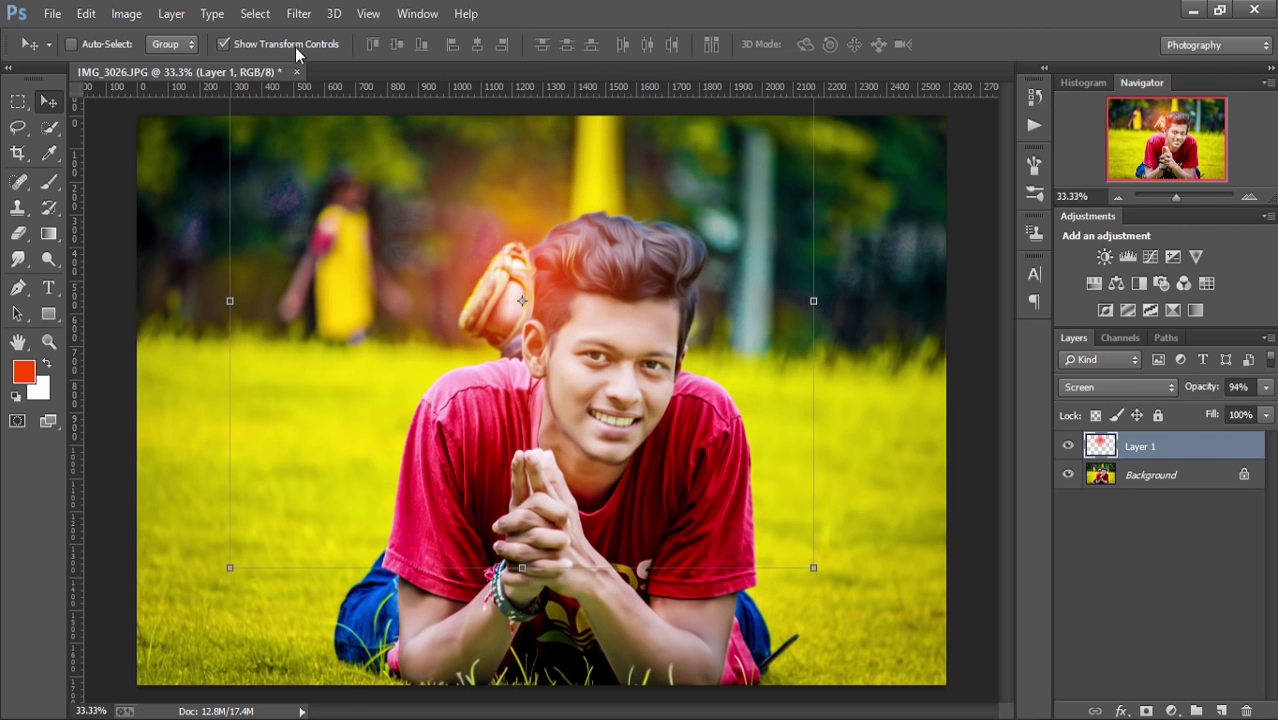
{"action": "left_click", "coordinate": [230, 44]}
{"action": "left_click", "coordinate": [1266, 387]}
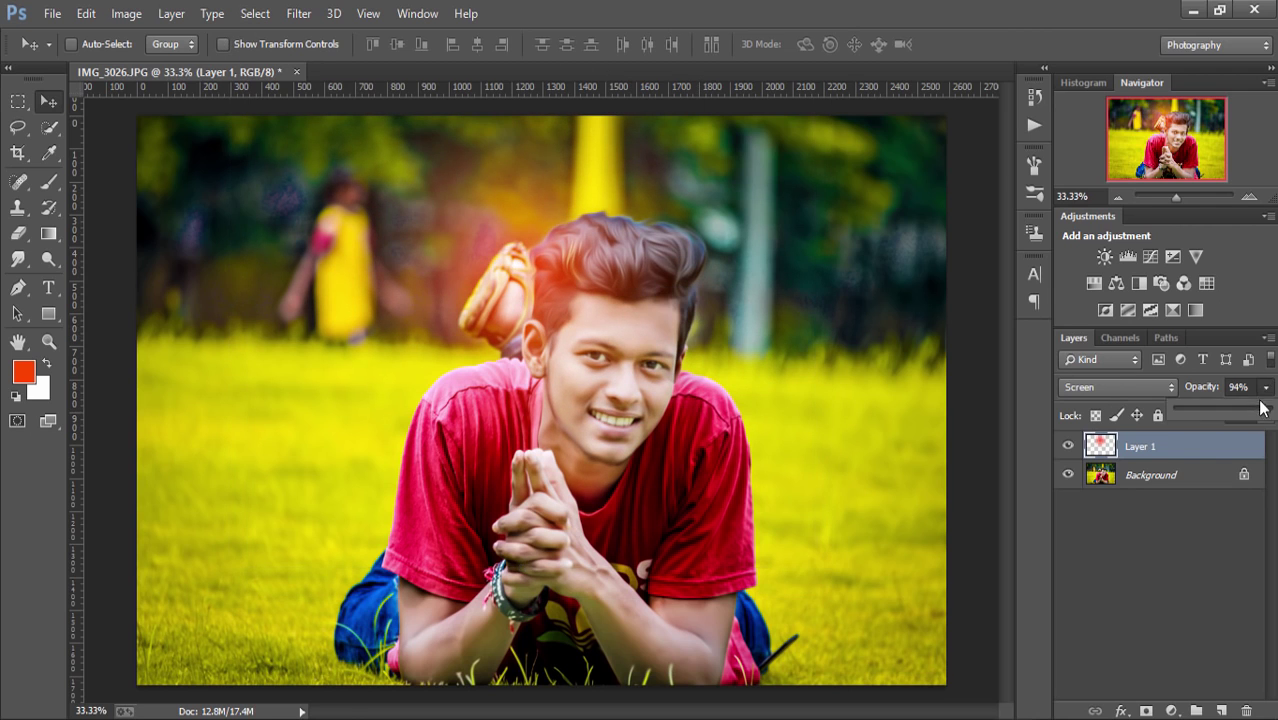
{"action": "left_click_drag", "start_coordinate": [1264, 411], "coordinate": [1264, 420]}
{"action": "left_click", "coordinate": [1199, 646]}
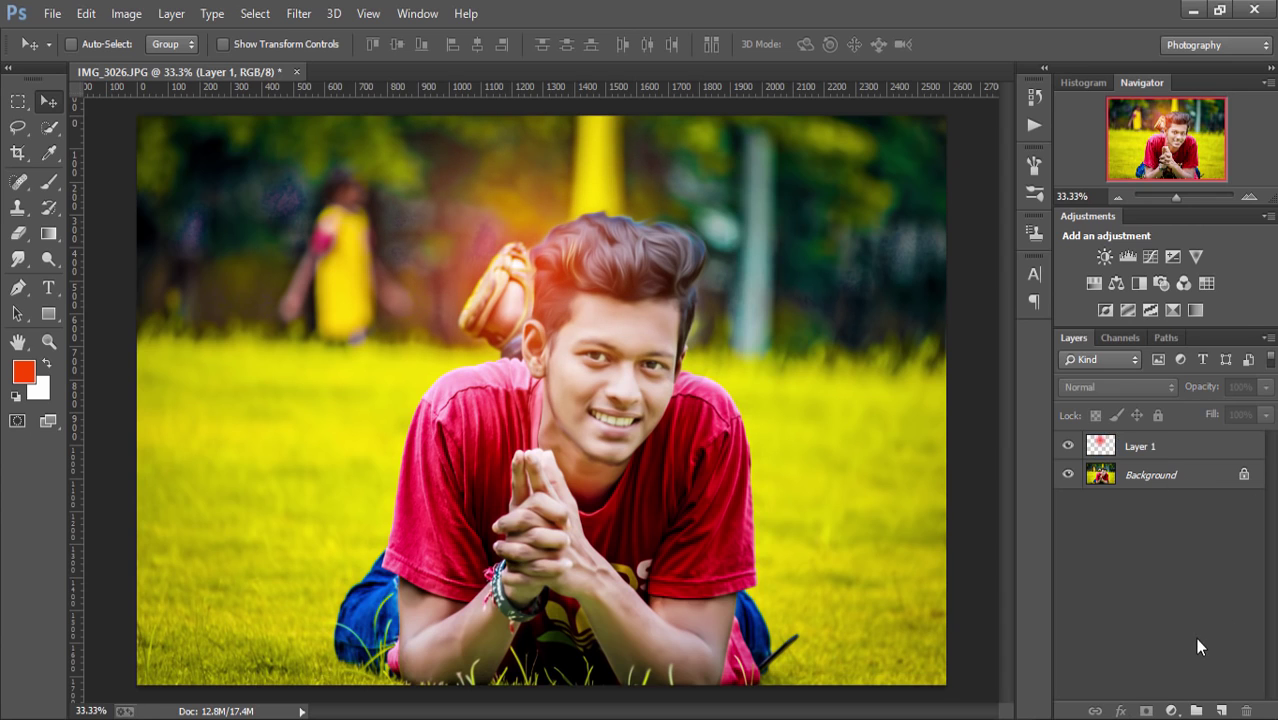
Add the four-line text "ABCDEFGH IJKLMNOP QRST V WXYZ" in Nexa Bold 88 pt beside the man's shoulder
{"action": "left_click", "coordinate": [47, 286]}
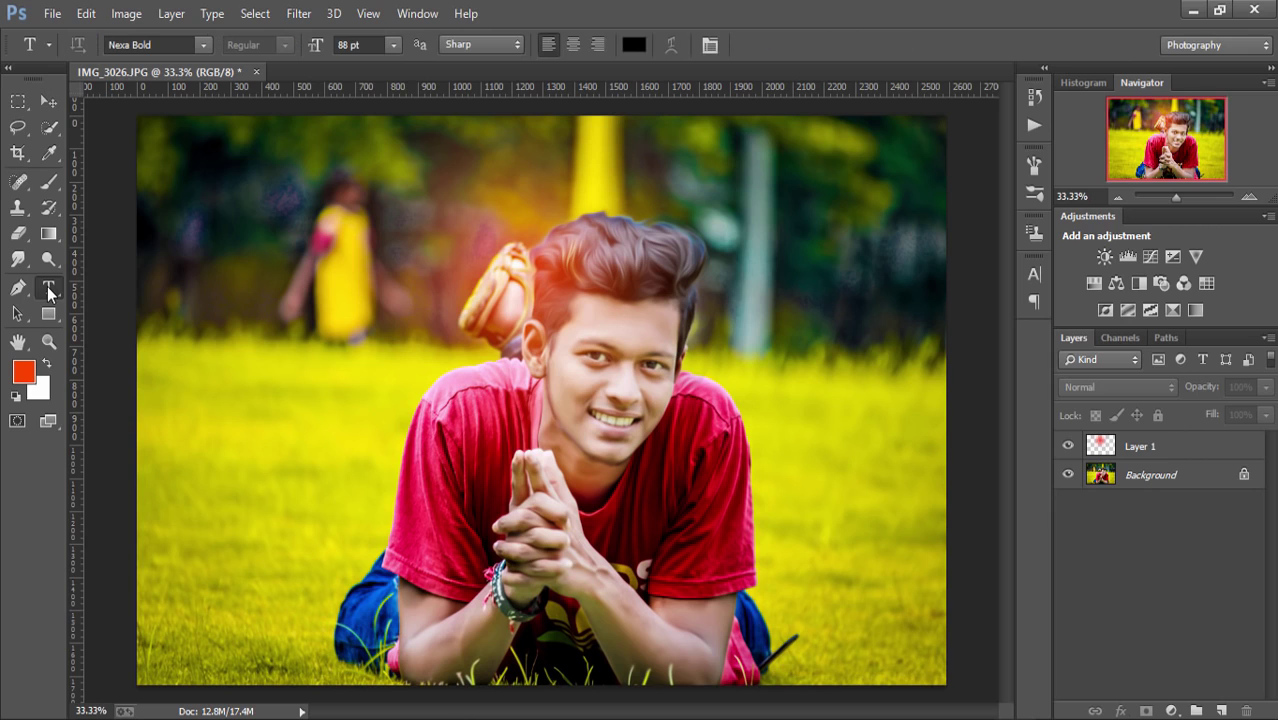
{"action": "left_click", "coordinate": [804, 384]}
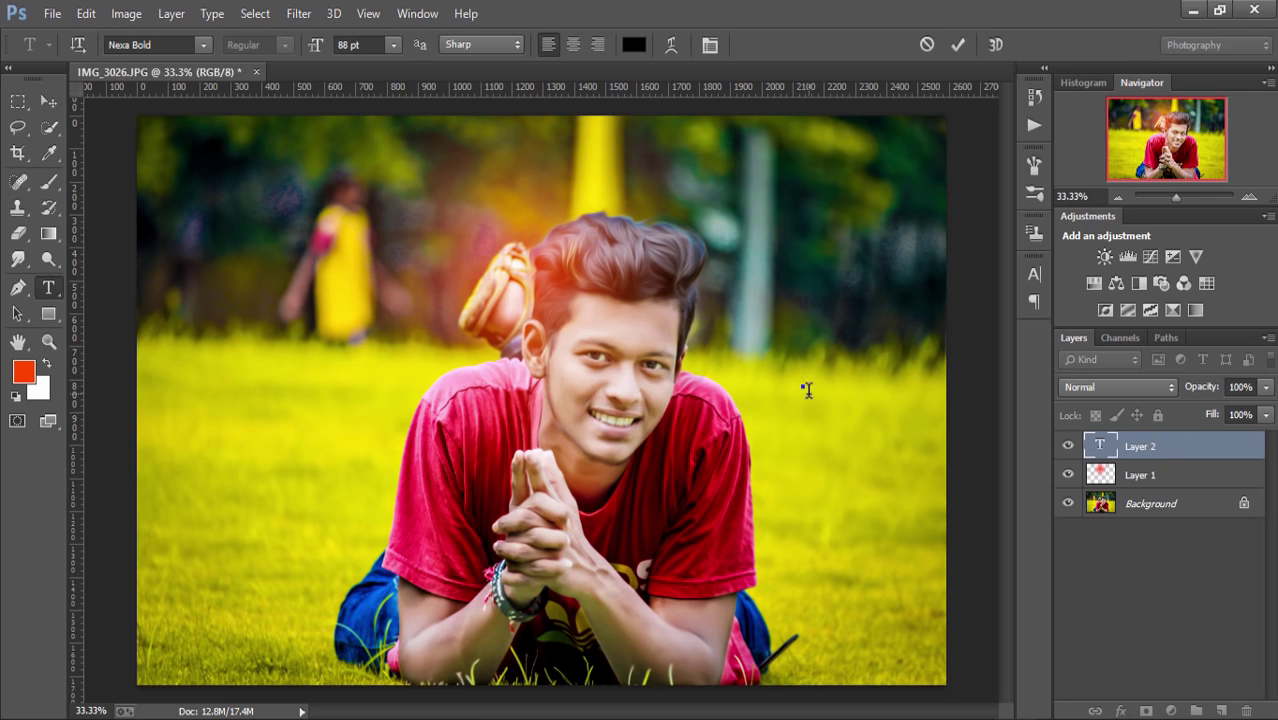
{"action": "type", "text": "ABCDEFG IJKLMNO QRST WXYZ"}
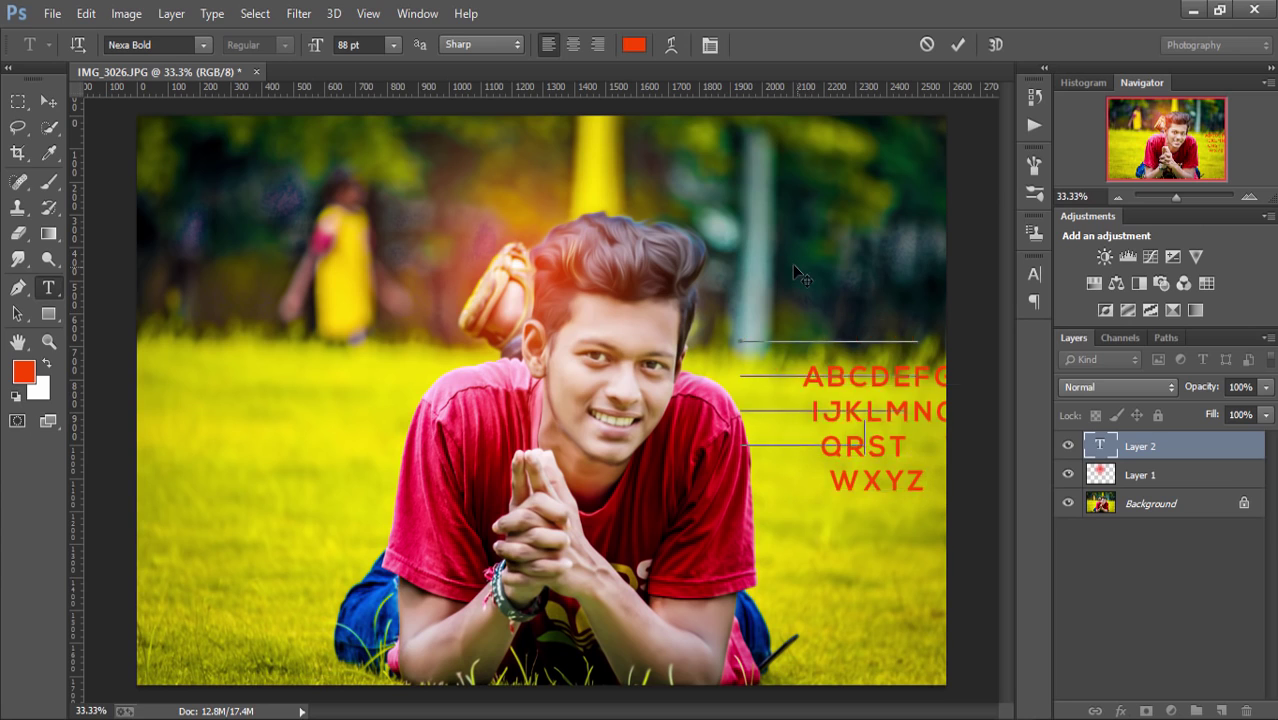
{"action": "left_click_drag", "start_coordinate": [792, 264], "coordinate": [808, 262]}
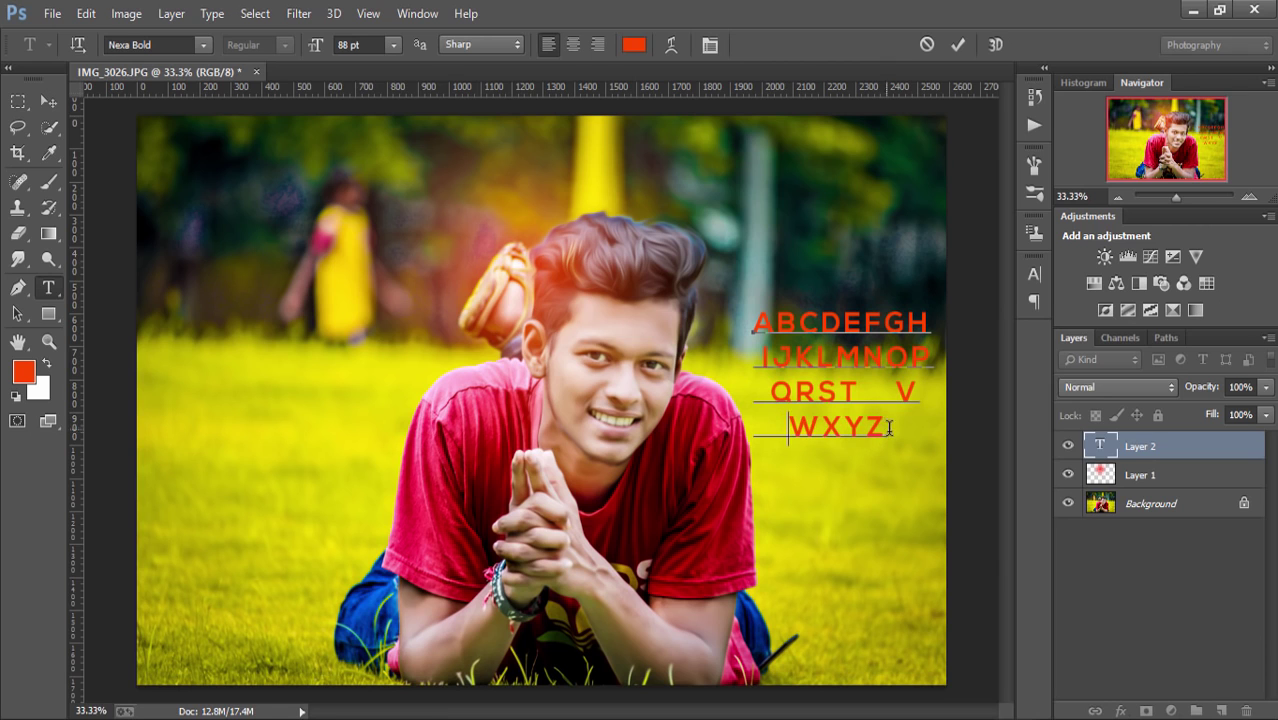
Recolour the alphabet text white, shift it slightly up and left, and commit it
{"action": "left_click_drag", "start_coordinate": [889, 427], "coordinate": [744, 292]}
{"action": "left_click", "coordinate": [635, 45]}
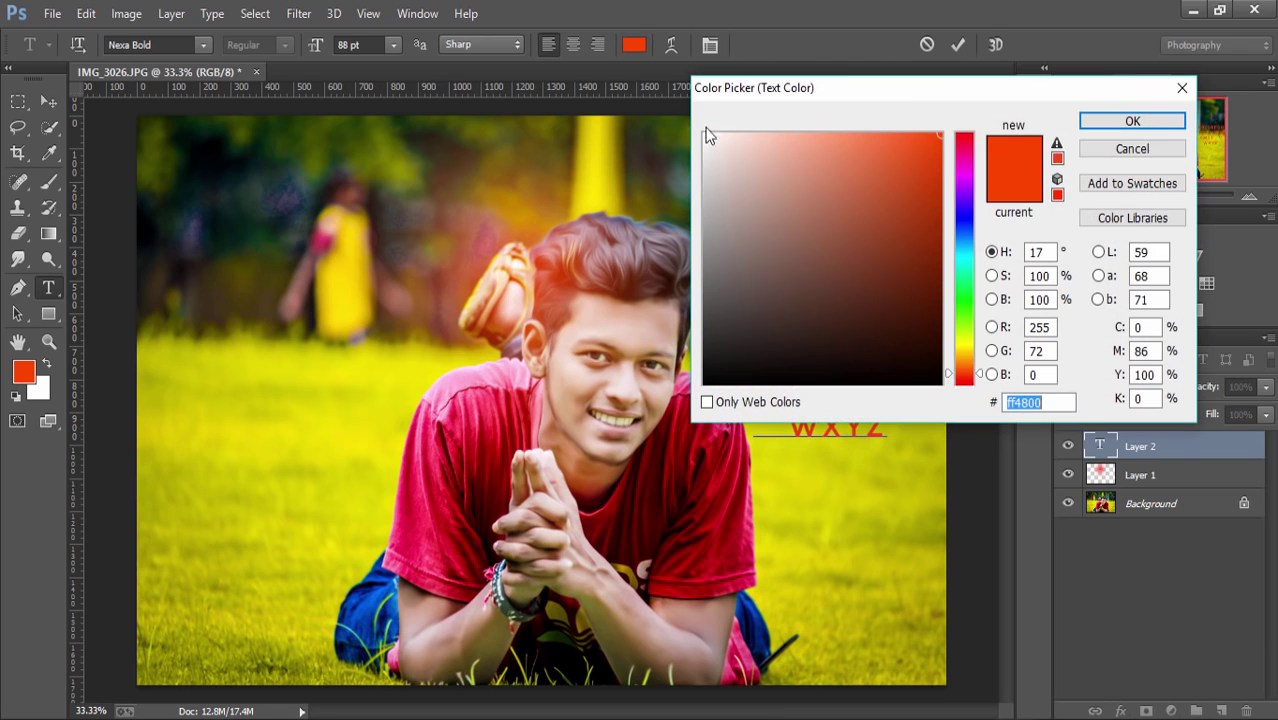
{"action": "type", "text": "ffffff"}
{"action": "left_click", "coordinate": [1131, 124]}
{"action": "key", "text": "ctrl+h"}
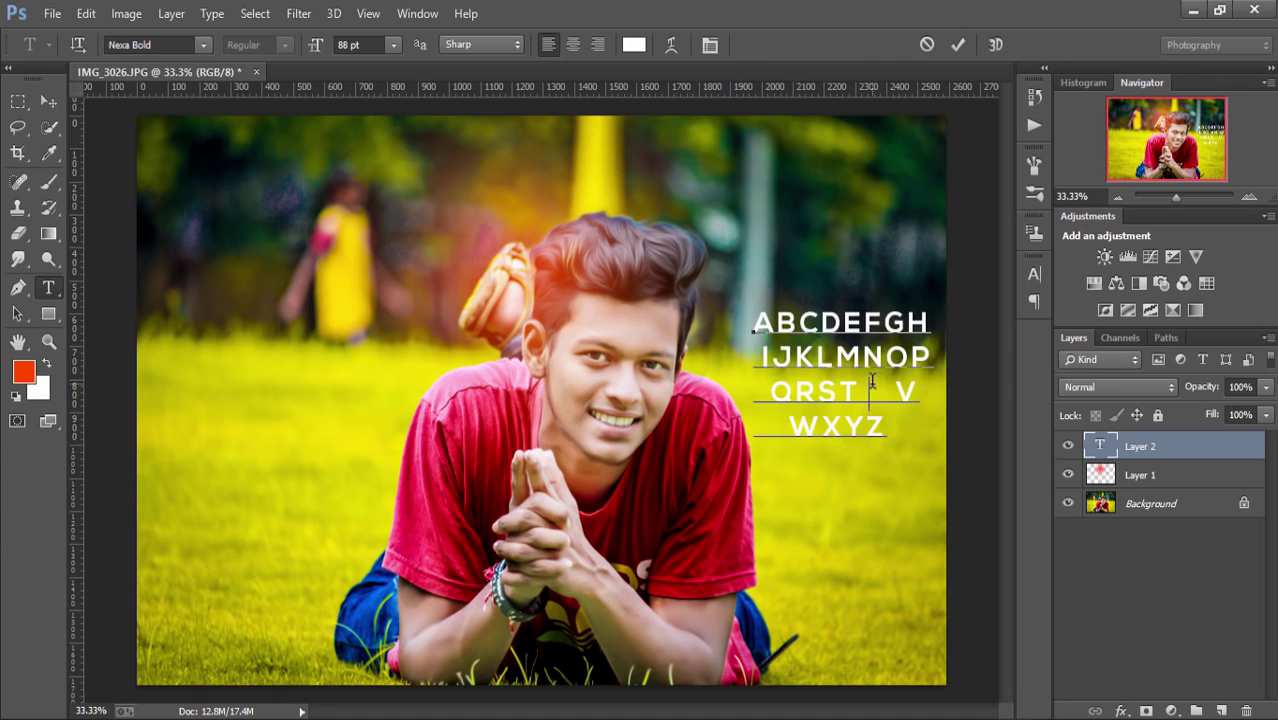
{"action": "mouse_move", "coordinate": [865, 262]}
{"action": "left_mouse_down"}
{"action": "mouse_move", "coordinate": [846, 290]}
{"action": "mouse_move", "coordinate": [858, 300]}
{"action": "mouse_move", "coordinate": [864, 258]}
{"action": "left_mouse_up"}
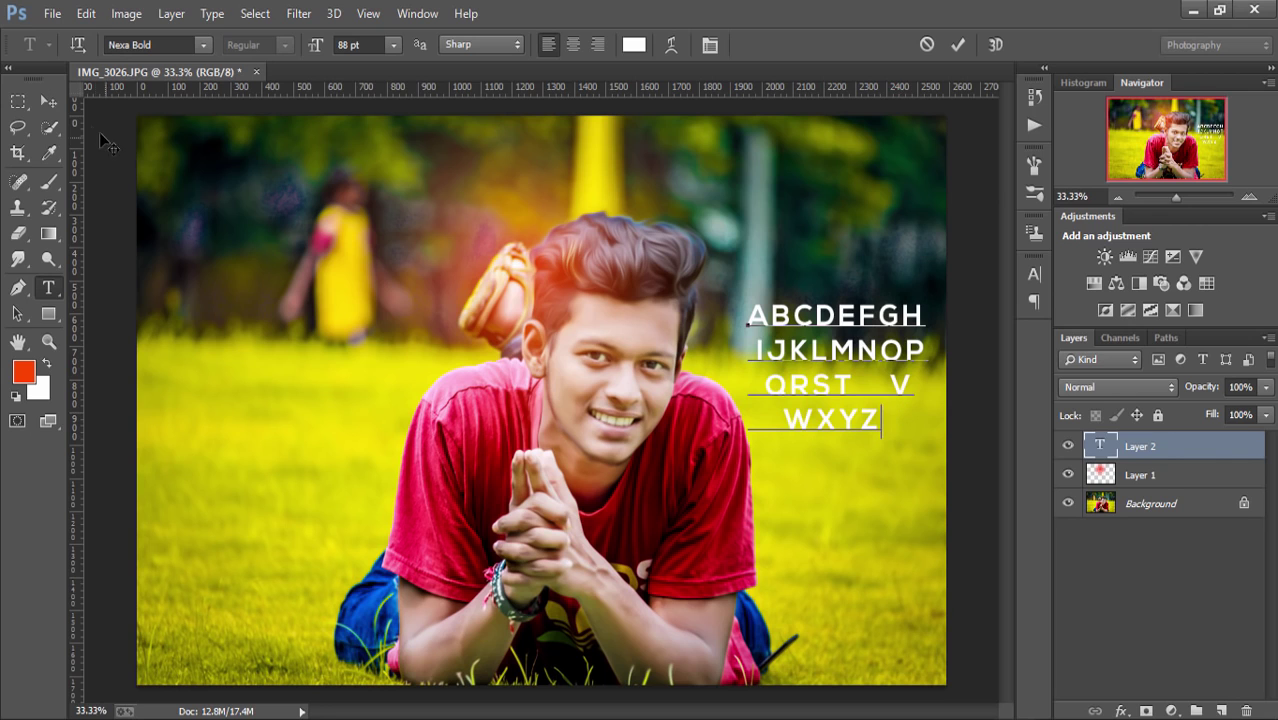
{"action": "left_click", "coordinate": [63, 101]}
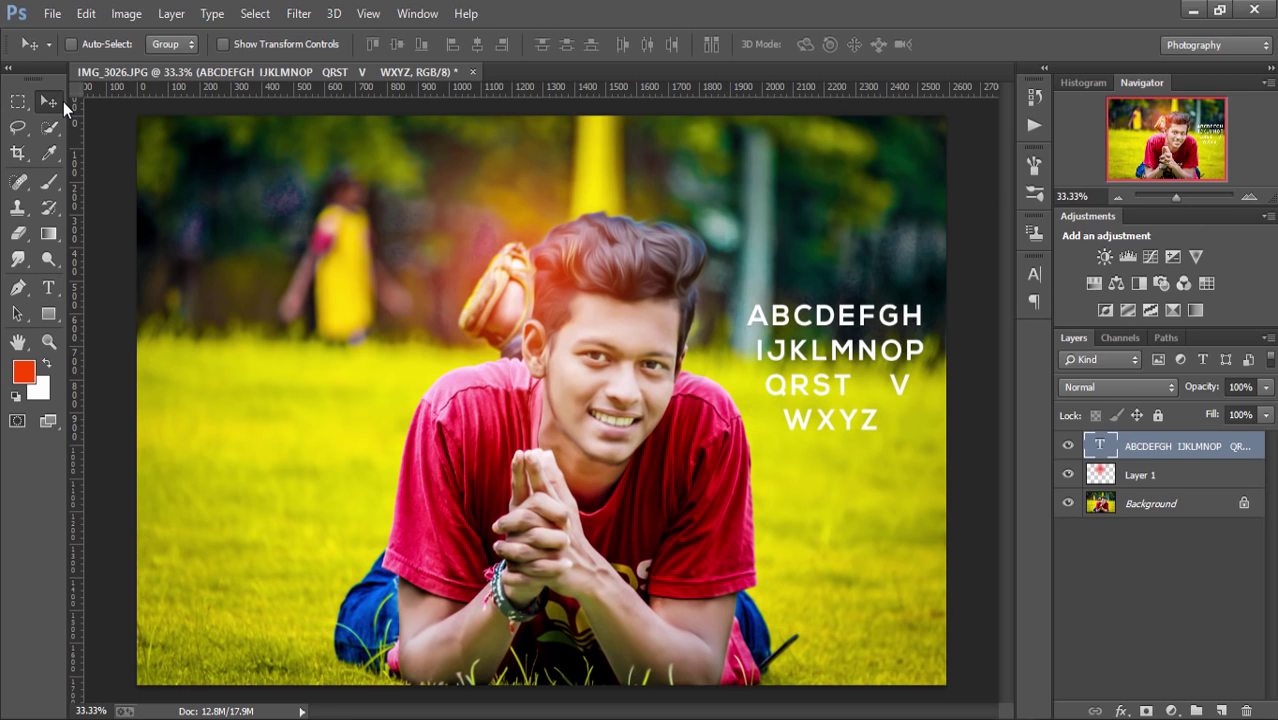
Add the two-line caption "Did I Miss Something / Yes! I Miss U" below the alphabet text, scaled down to 33.6 pt
{"action": "left_click", "coordinate": [48, 290]}
{"action": "left_click", "coordinate": [771, 472]}
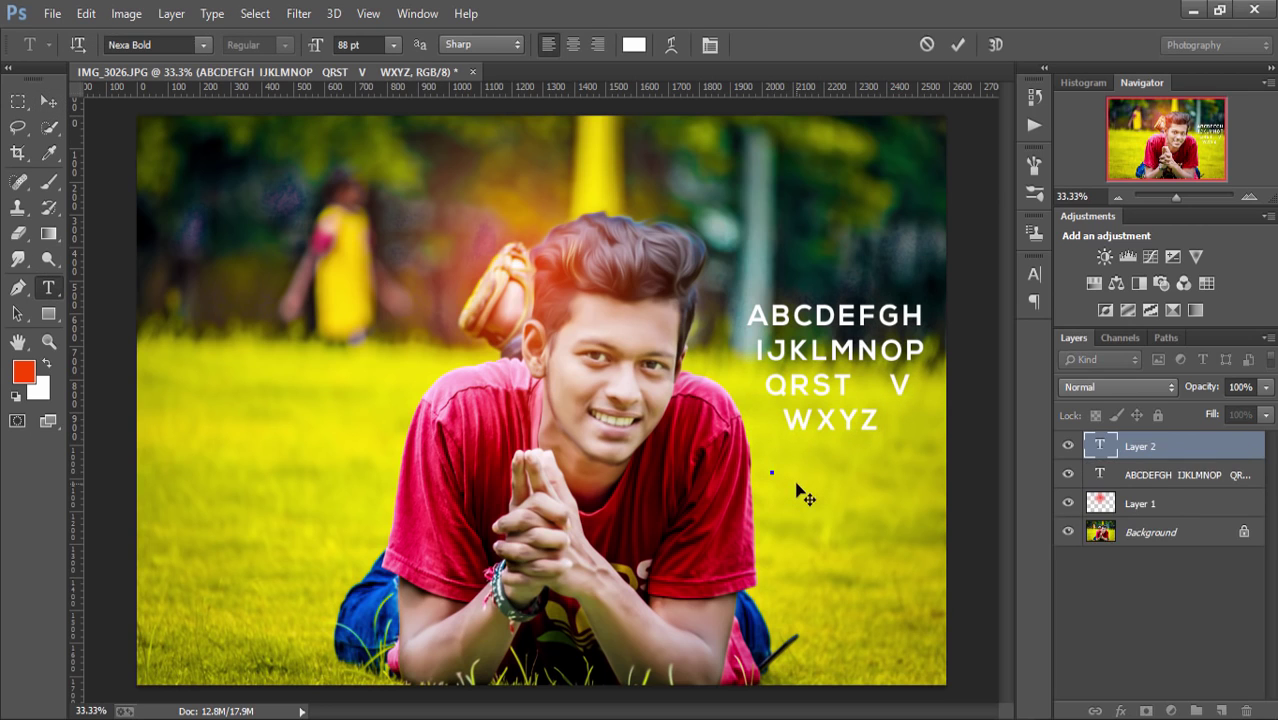
{"action": "type", "text": "d"}
{"action": "key", "text": "BackSpace"}
{"action": "type", "text": "d"}
{"action": "key", "text": "BackSpace"}
{"action": "type", "text": "Did"}
{"action": "left_click_drag", "start_coordinate": [822, 451], "coordinate": [804, 463]}
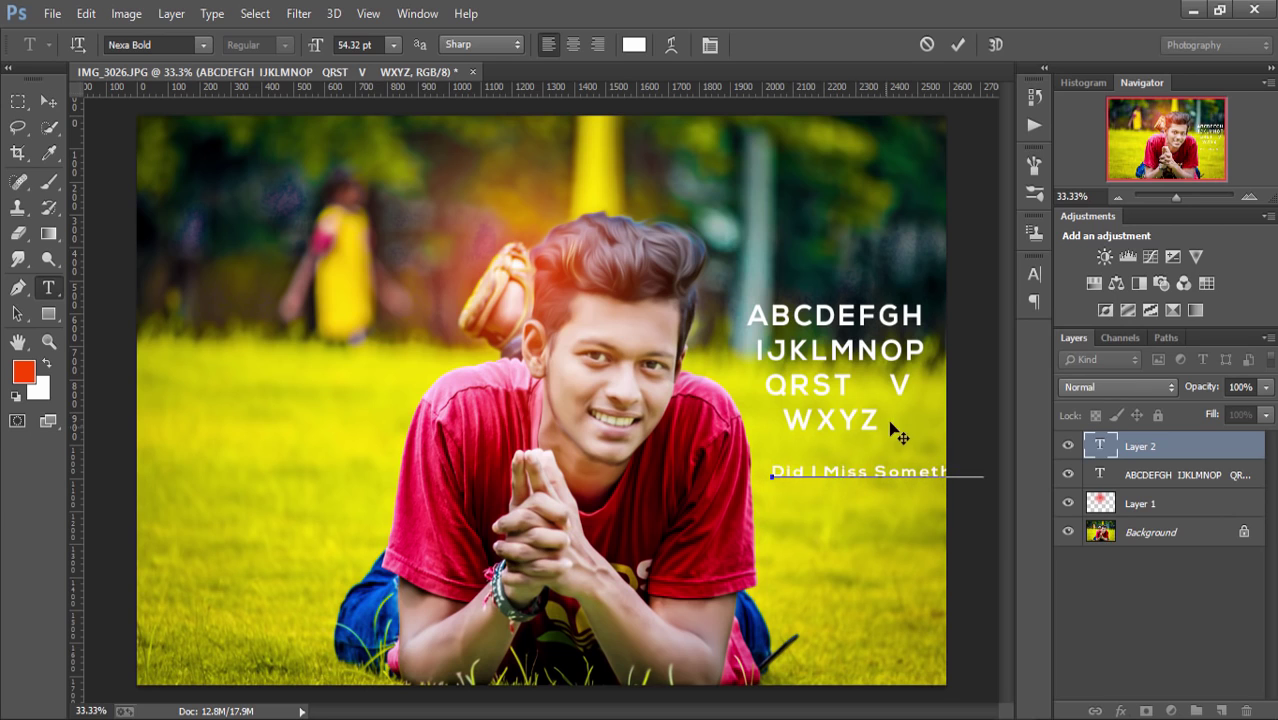
{"action": "left_click_drag", "start_coordinate": [889, 421], "coordinate": [833, 393]}
{"action": "mouse_move", "coordinate": [931, 439]}
{"action": "left_mouse_down"}
{"action": "mouse_move", "coordinate": [881, 451]}
{"action": "mouse_move", "coordinate": [876, 434]}
{"action": "mouse_move", "coordinate": [918, 448]}
{"action": "mouse_move", "coordinate": [908, 437]}
{"action": "left_mouse_up"}
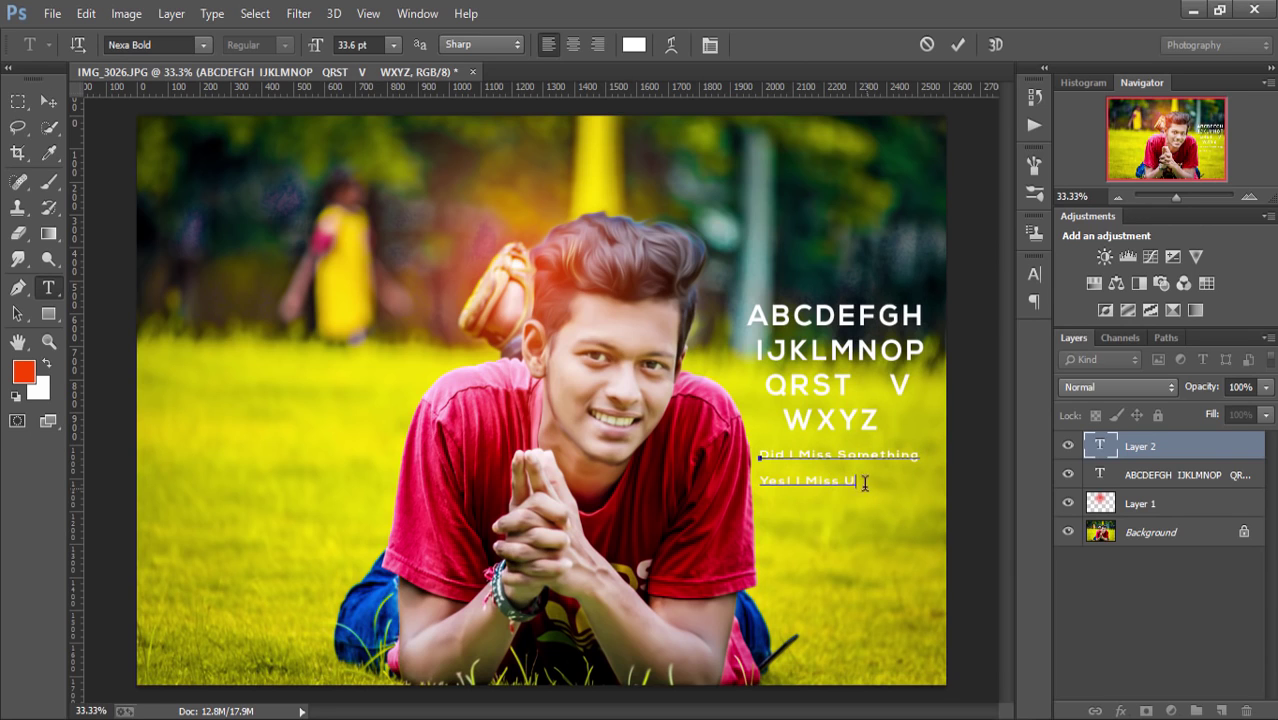
Colour the final letter "U" of the caption red (ff1e00)
{"action": "left_click_drag", "start_coordinate": [857, 480], "coordinate": [843, 478]}
{"action": "left_click", "coordinate": [633, 45]}
{"action": "mouse_move", "coordinate": [930, 135]}
{"action": "left_mouse_down"}
{"action": "mouse_move", "coordinate": [970, 96]}
{"action": "mouse_move", "coordinate": [1152, 63]}
{"action": "left_mouse_up"}
{"action": "left_click", "coordinate": [1150, 338]}
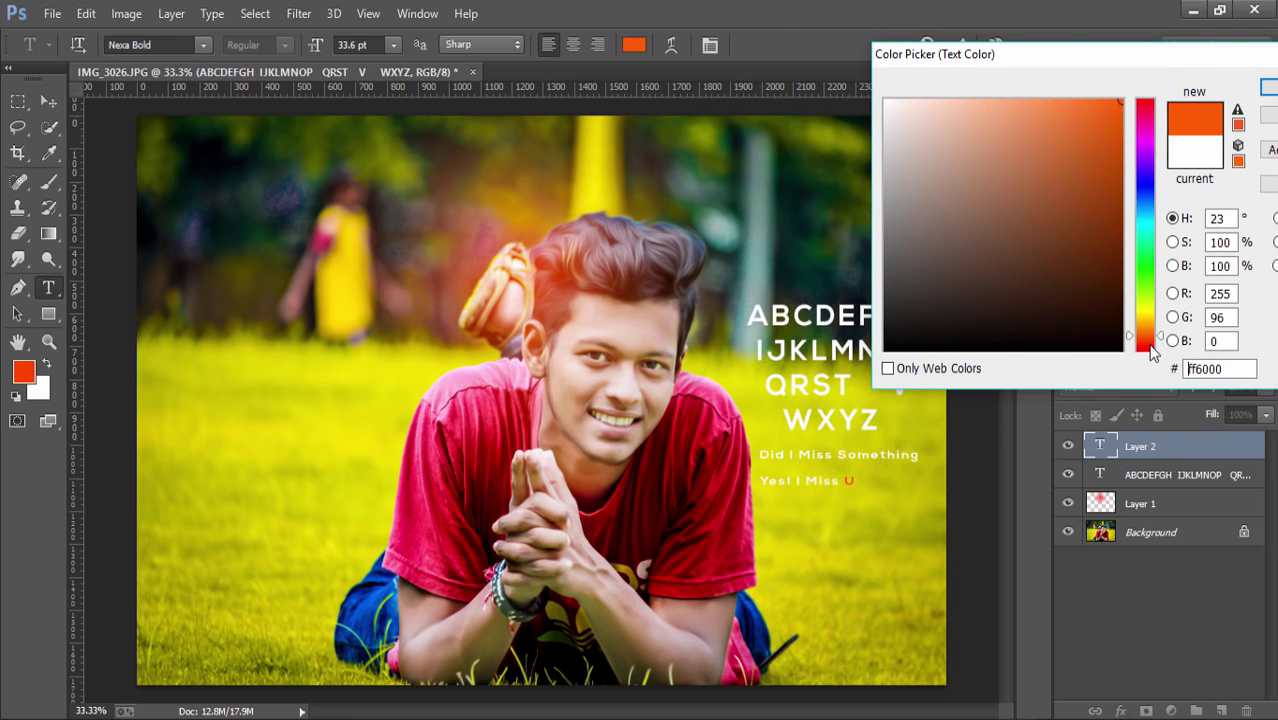
{"action": "left_click", "coordinate": [1150, 347]}
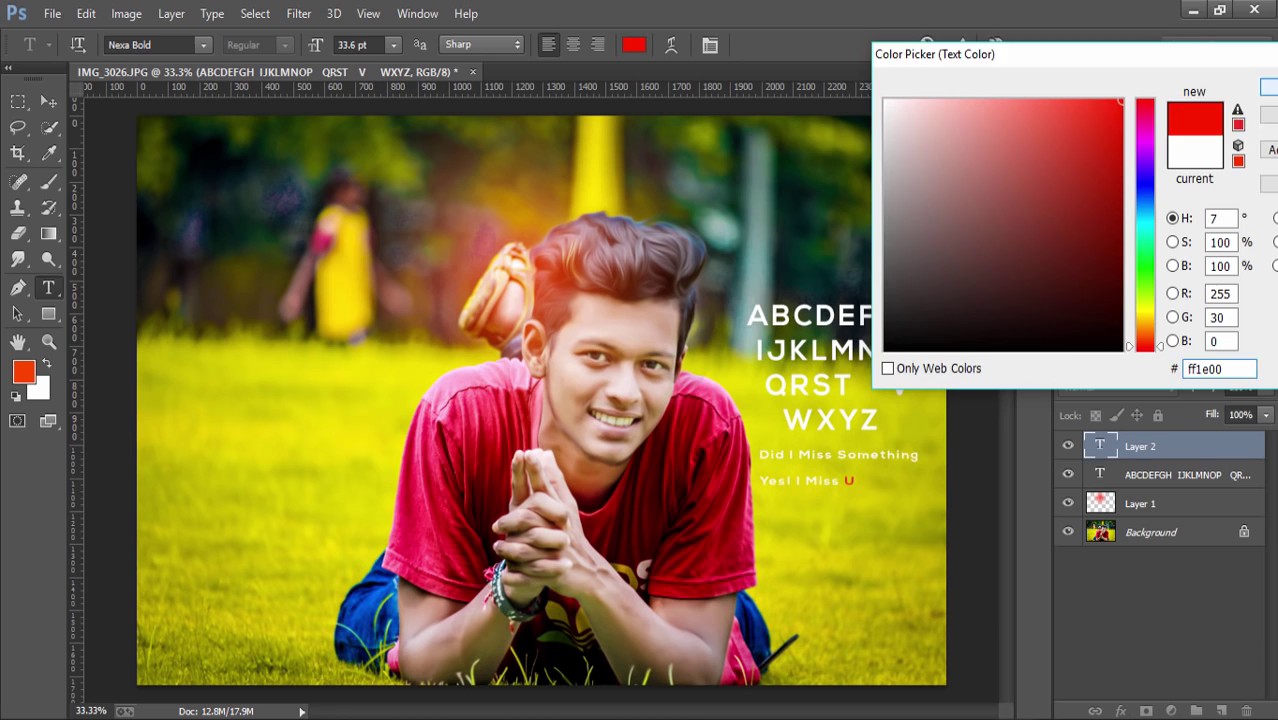
{"action": "key", "text": "Return"}
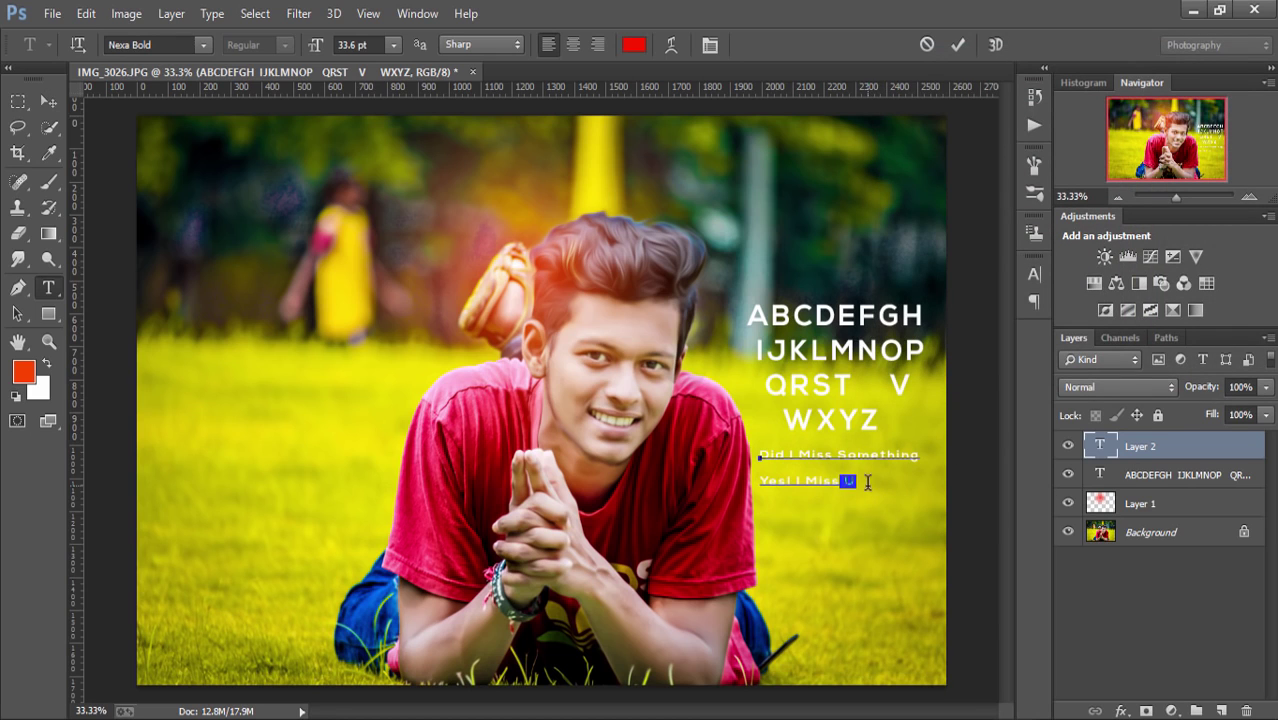
Enlarge the caption to 35.28 pt with a slight shift to the right, and nudge the alphabet text up about 12 px
{"action": "left_click_drag", "start_coordinate": [865, 435], "coordinate": [929, 453]}
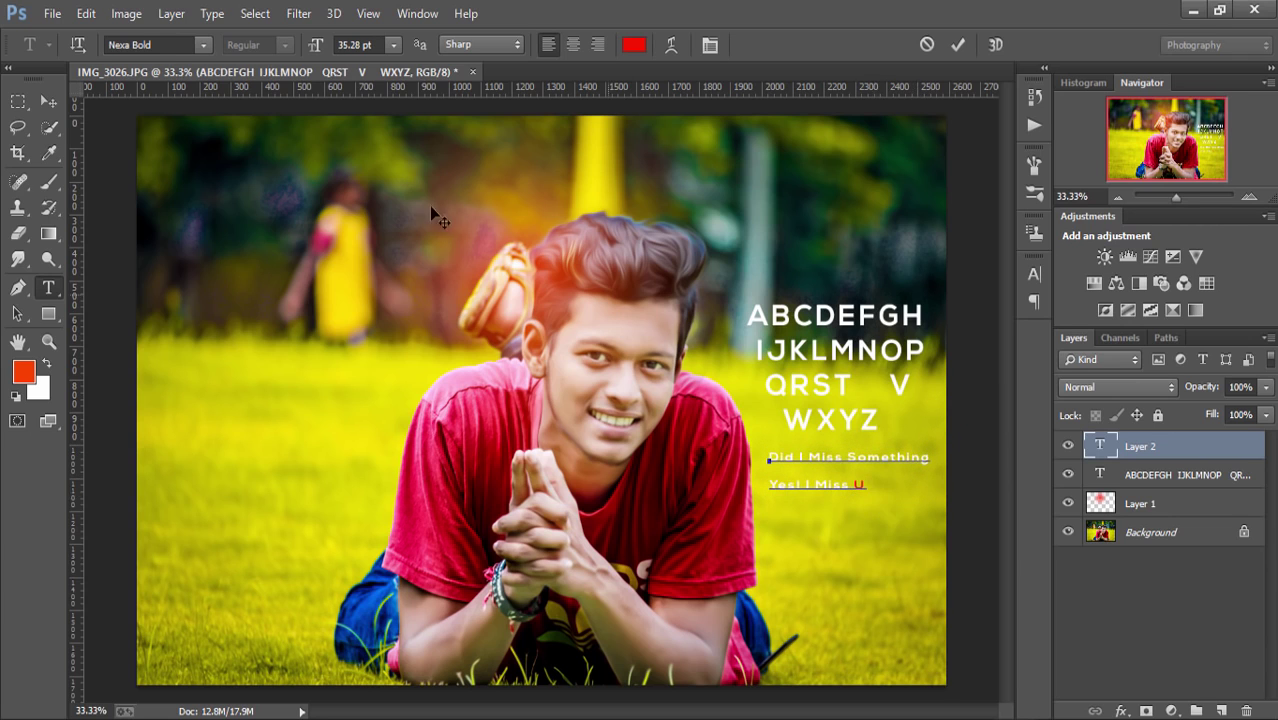
{"action": "left_click", "coordinate": [48, 101]}
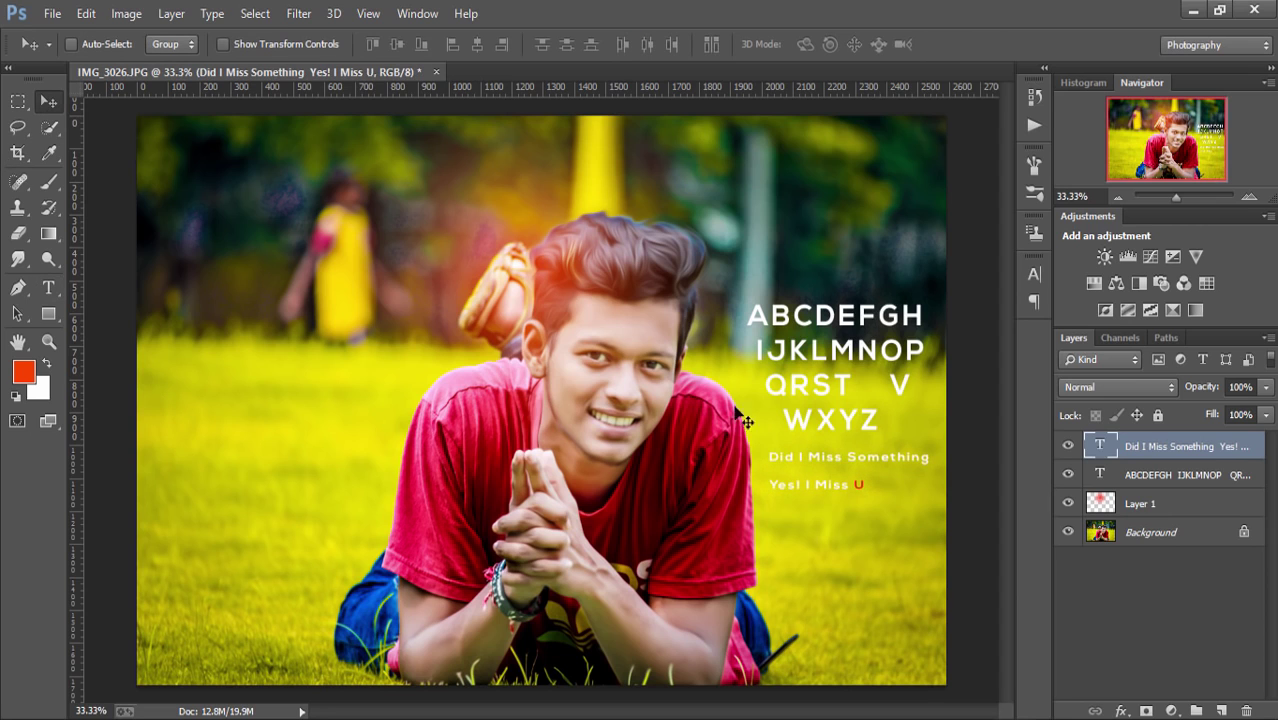
{"action": "left_click", "coordinate": [1150, 480]}
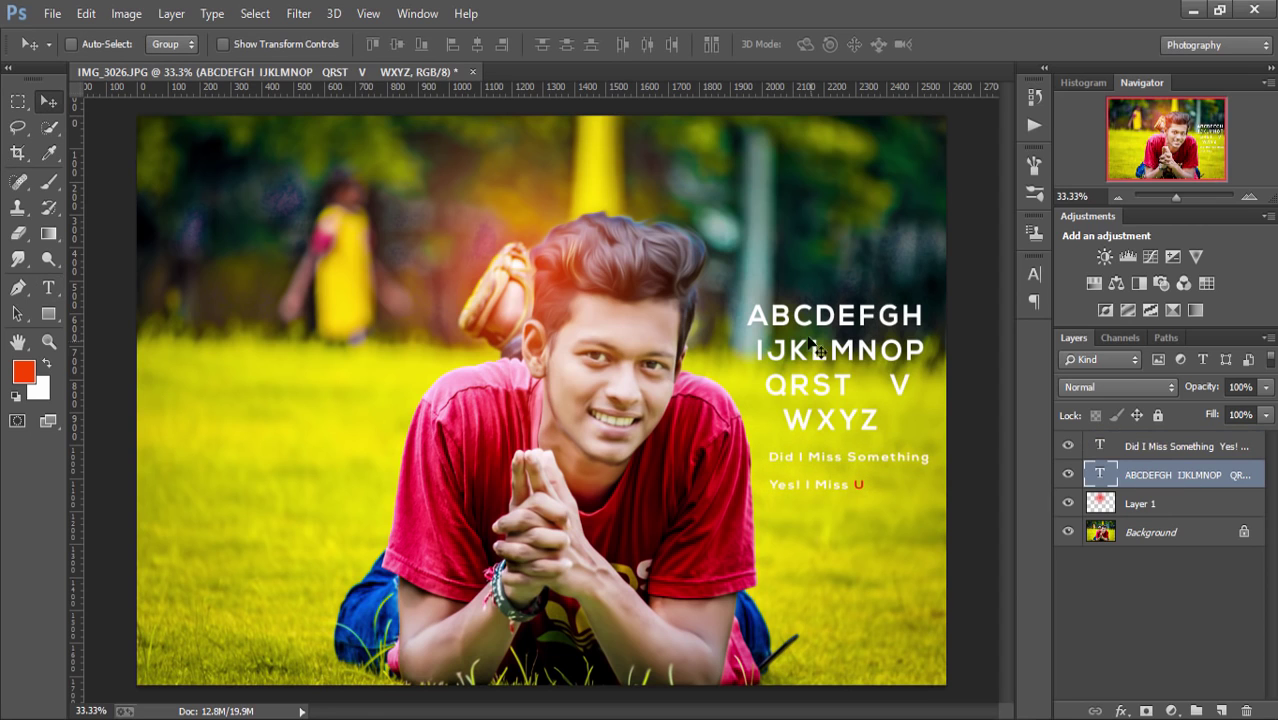
{"action": "left_click_drag", "start_coordinate": [806, 343], "coordinate": [801, 338]}
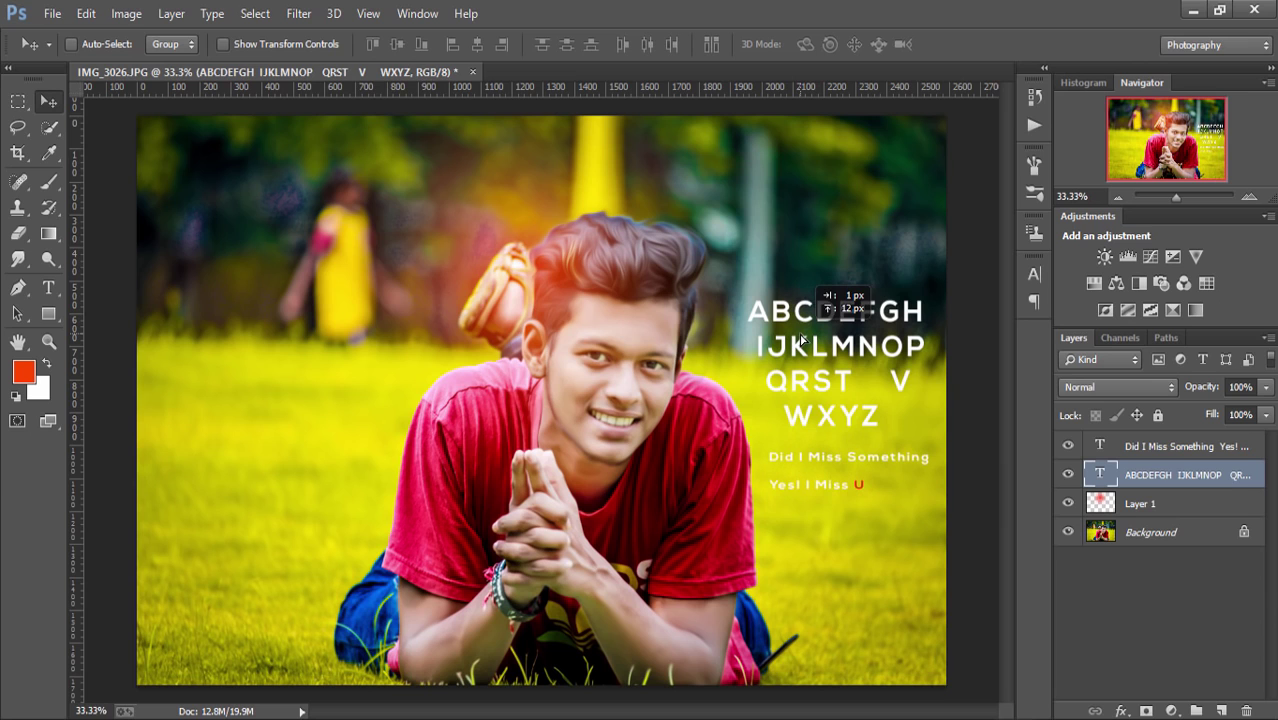
Rasterize both text layers and move them down together beside the man's arm
{"action": "left_click", "coordinate": [1148, 447], "text": "ctrl"}
{"action": "right_click", "coordinate": [1150, 455]}
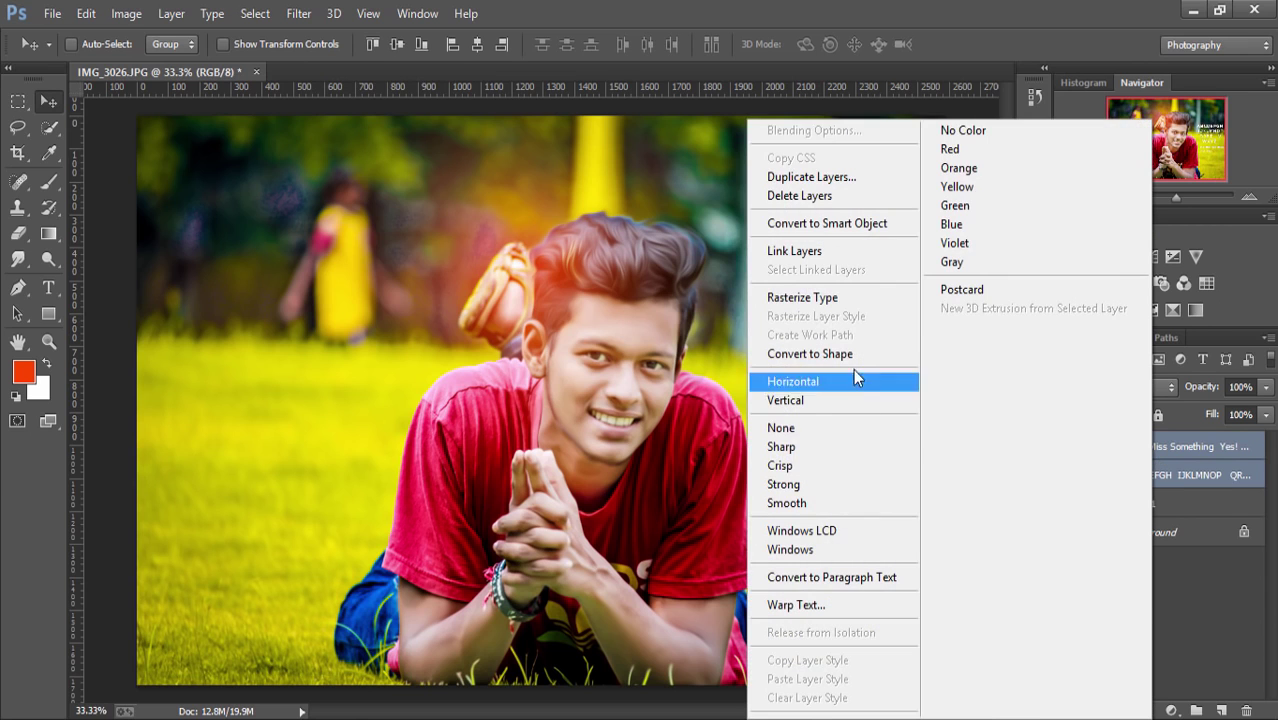
{"action": "left_click", "coordinate": [828, 297]}
{"action": "left_click_drag", "start_coordinate": [848, 312], "coordinate": [850, 372]}
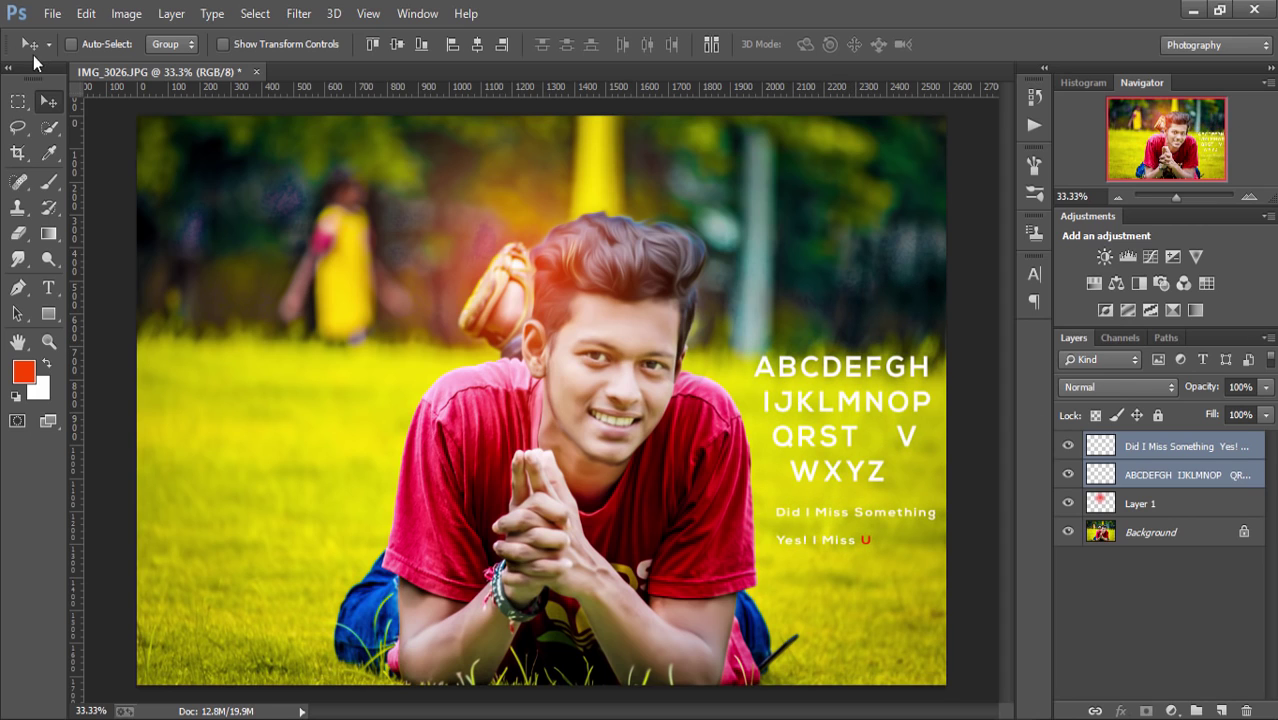
{"action": "left_click", "coordinate": [222, 44]}
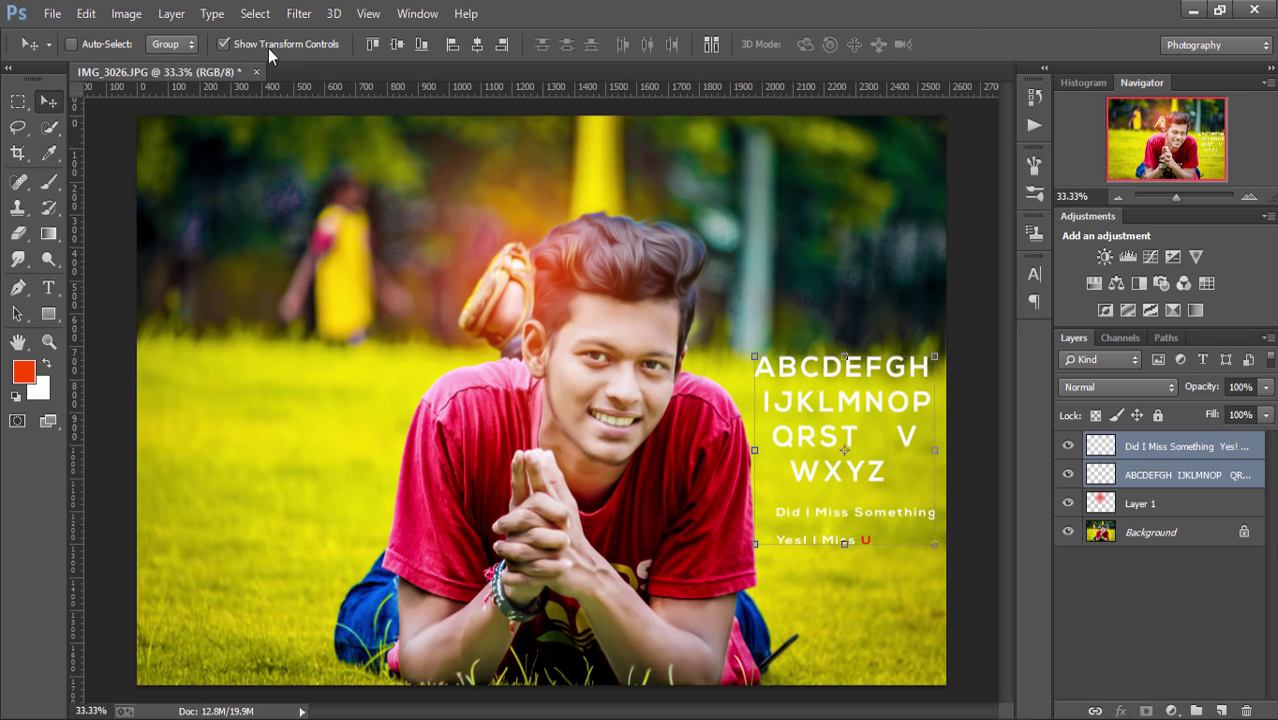
{"action": "left_click", "coordinate": [224, 44]}
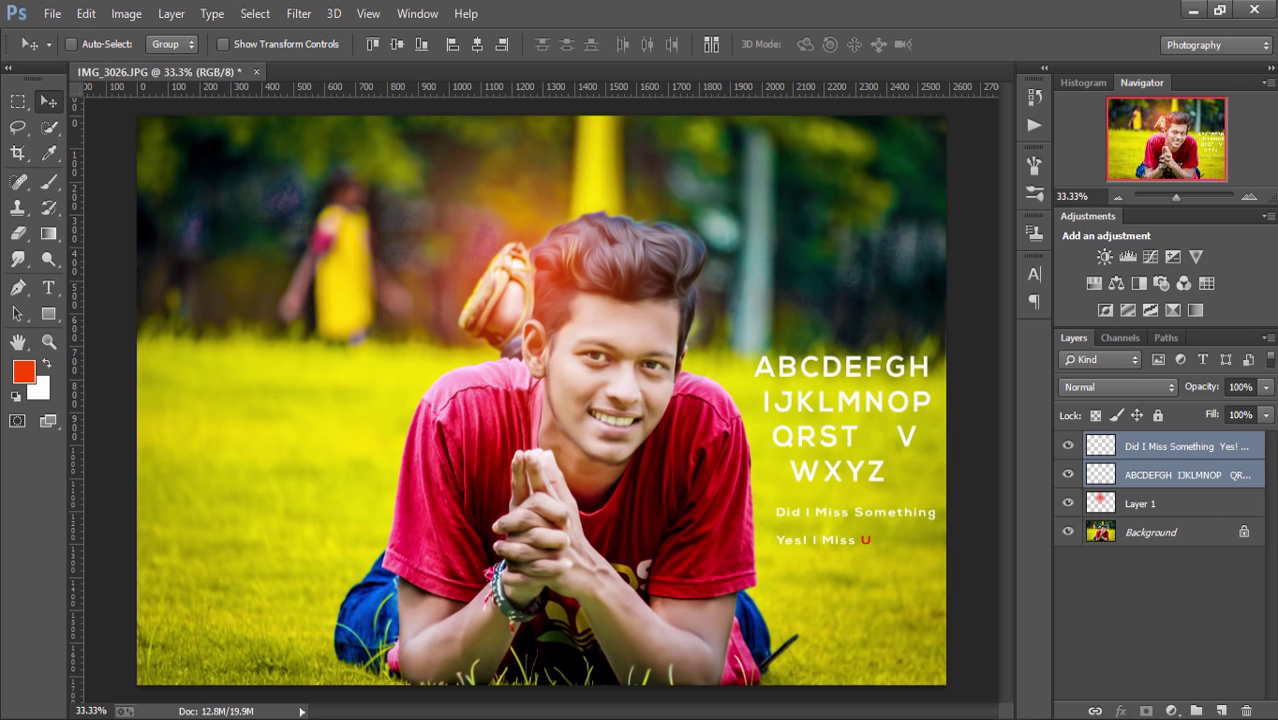
Flatten the text and glow layers into the background
{"action": "key", "text": "ctrl+minus"}
{"action": "key", "text": "ctrl+minus"}
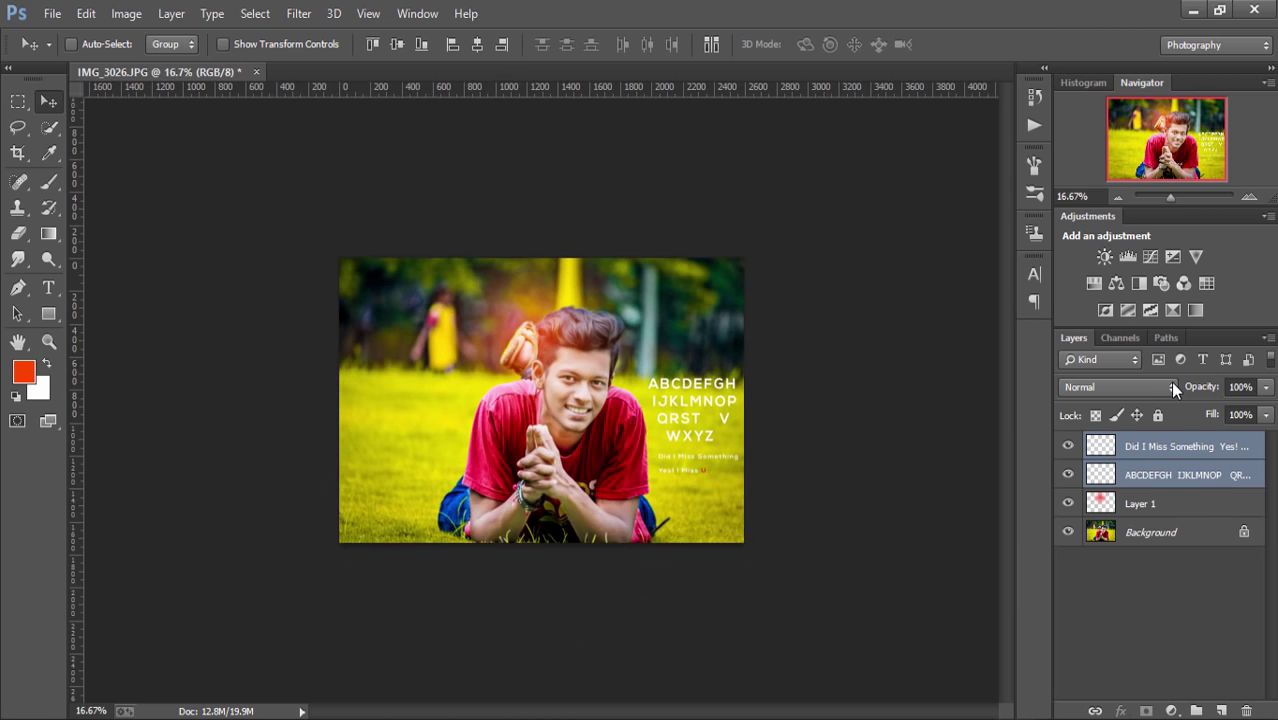
{"action": "right_click", "coordinate": [1135, 450]}
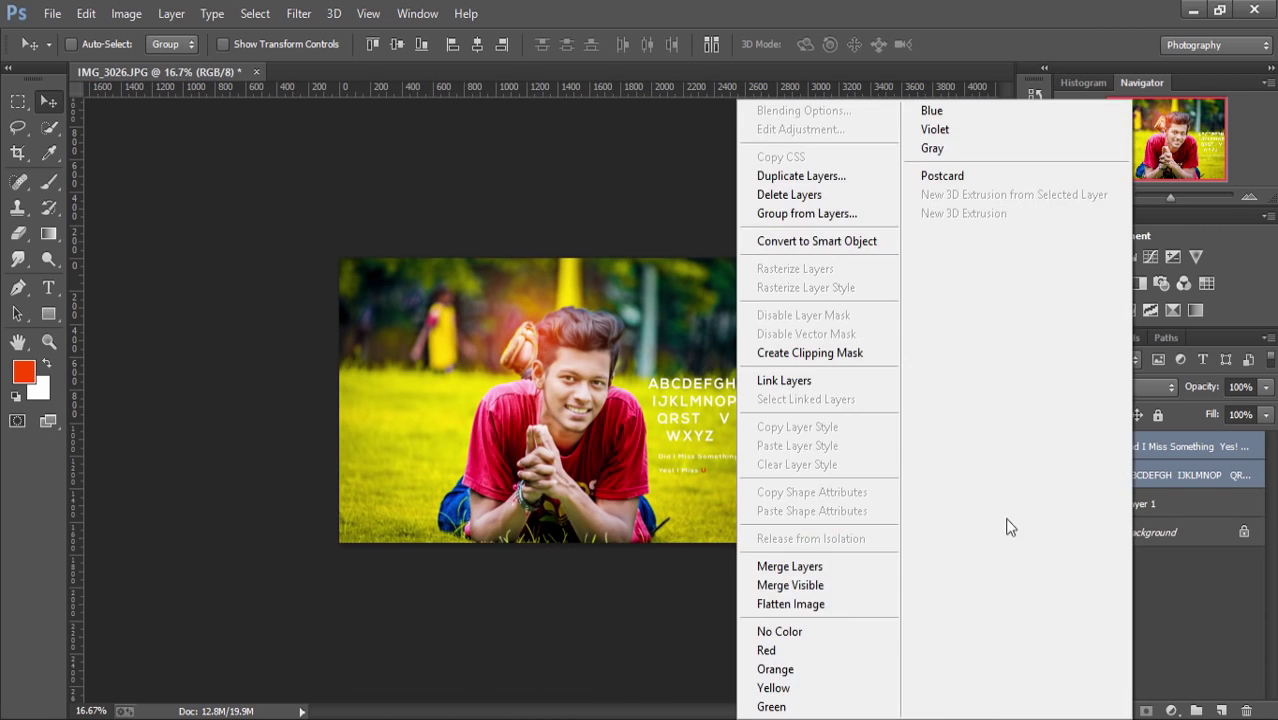
{"action": "left_click", "coordinate": [831, 603]}
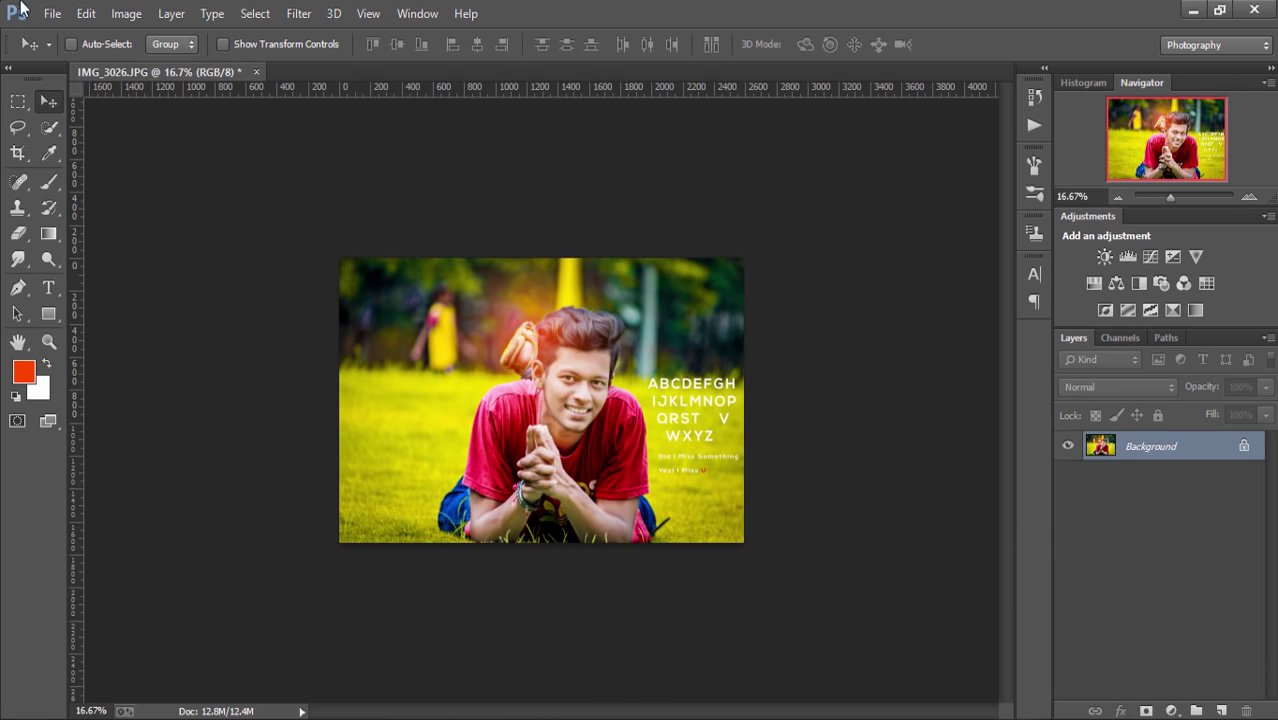
Start saving the flattened portrait with Save As
{"action": "left_click", "coordinate": [52, 13]}
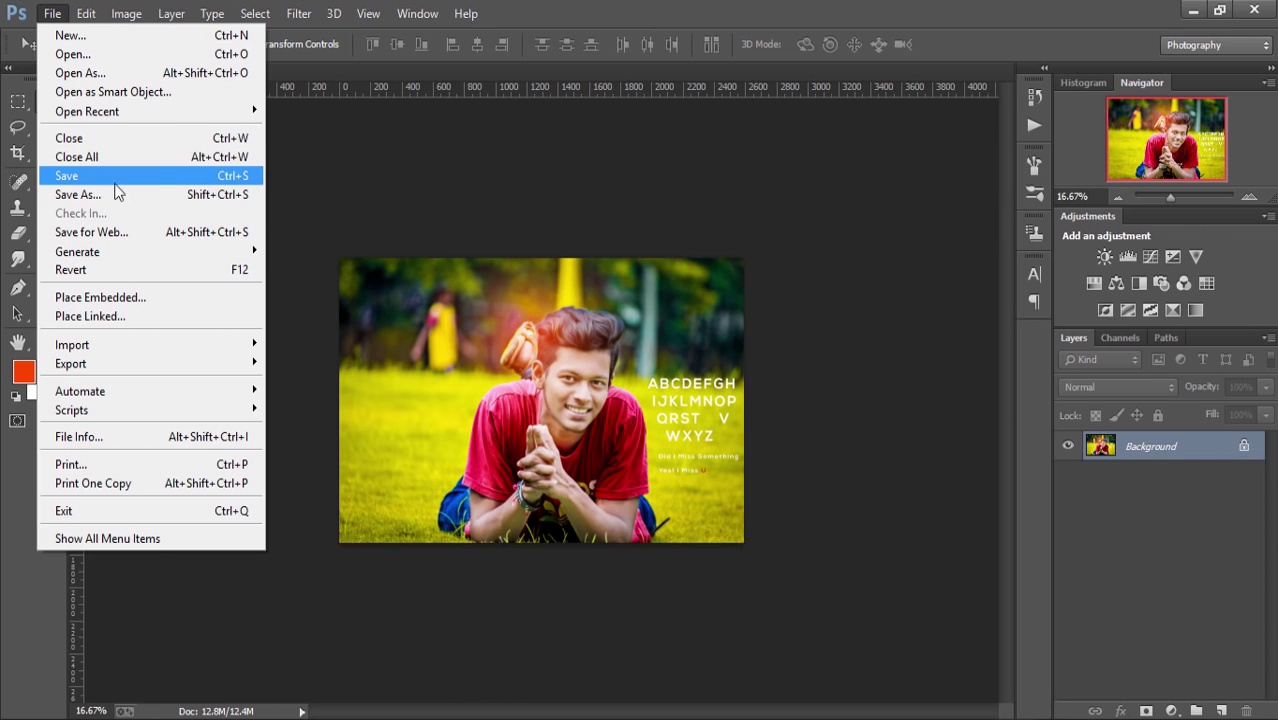
{"action": "left_click", "coordinate": [100, 194]}
{"action": "left_click", "coordinate": [1065, 716]}
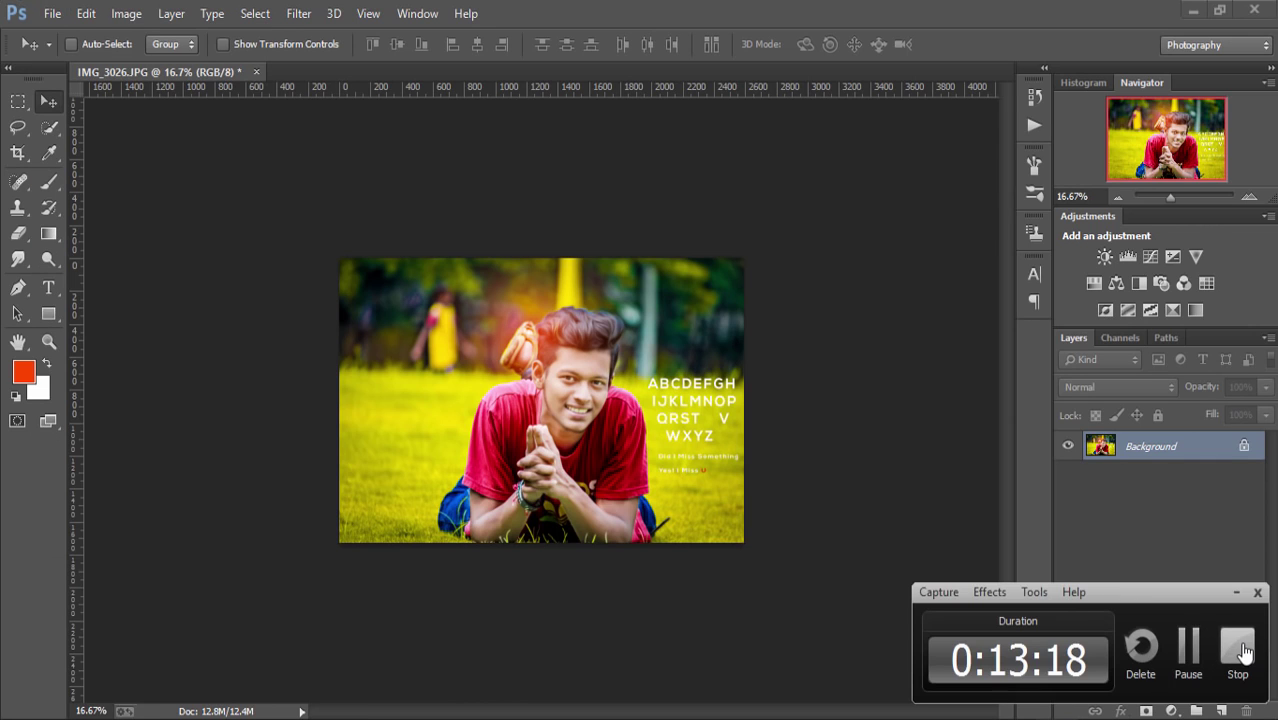